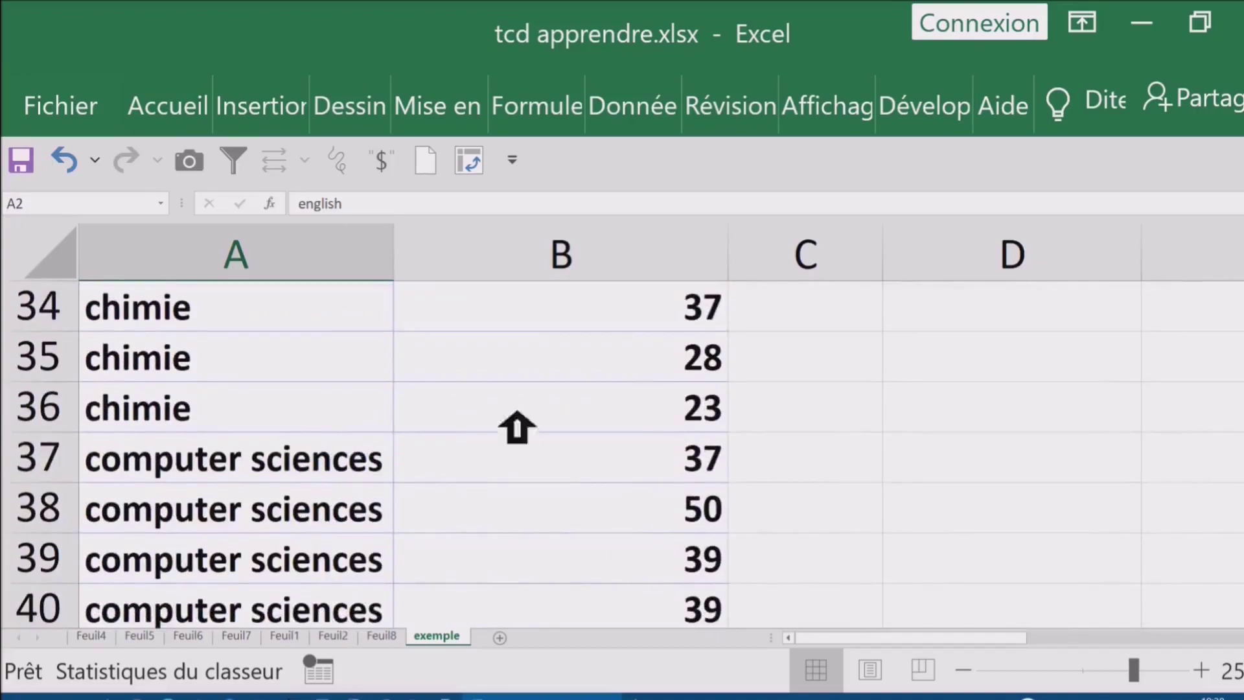
Step: Autofit the width of the effectif column on the exemple sheet
left_click(651, 414)
scroll(684, 373, "up", 5)
scroll(679, 380, "up", 6)
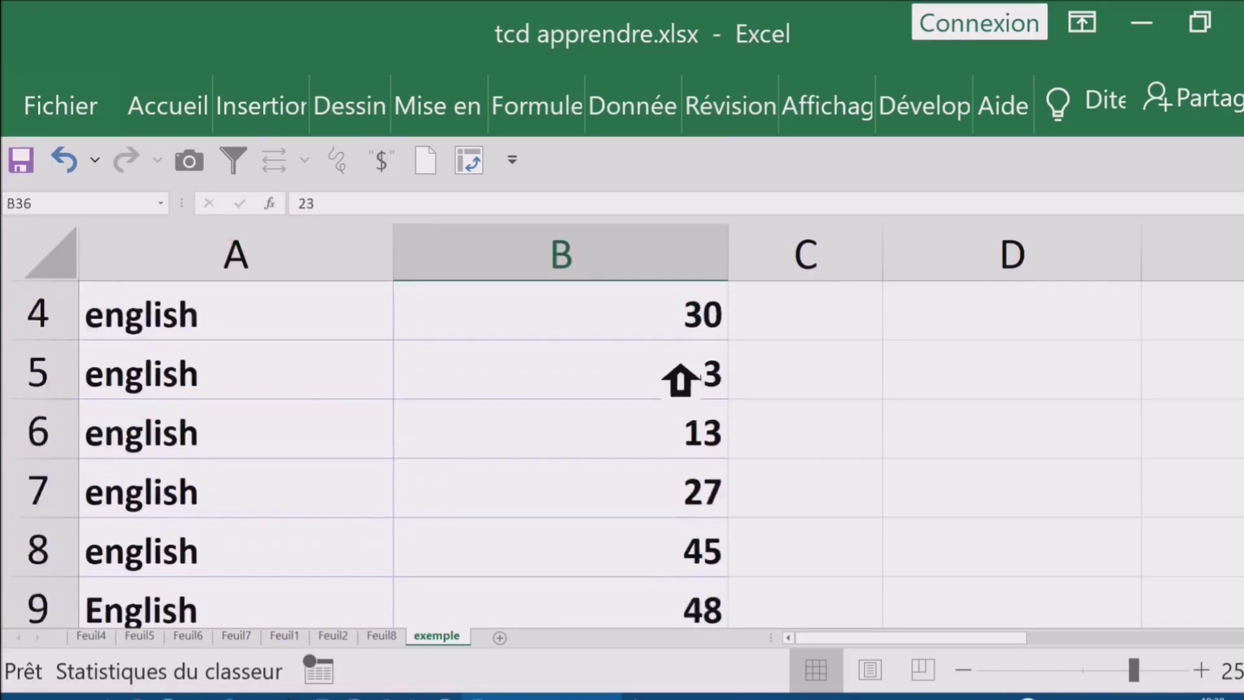
left_click(625, 389)
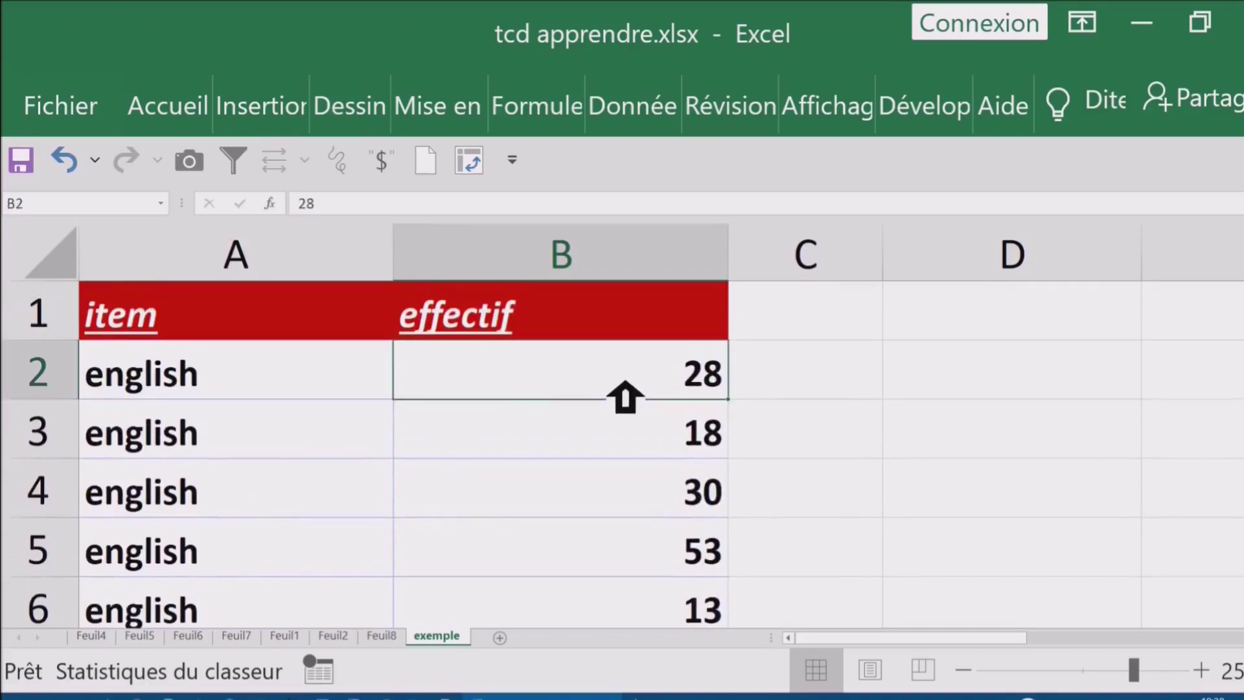
double_click(747, 266)
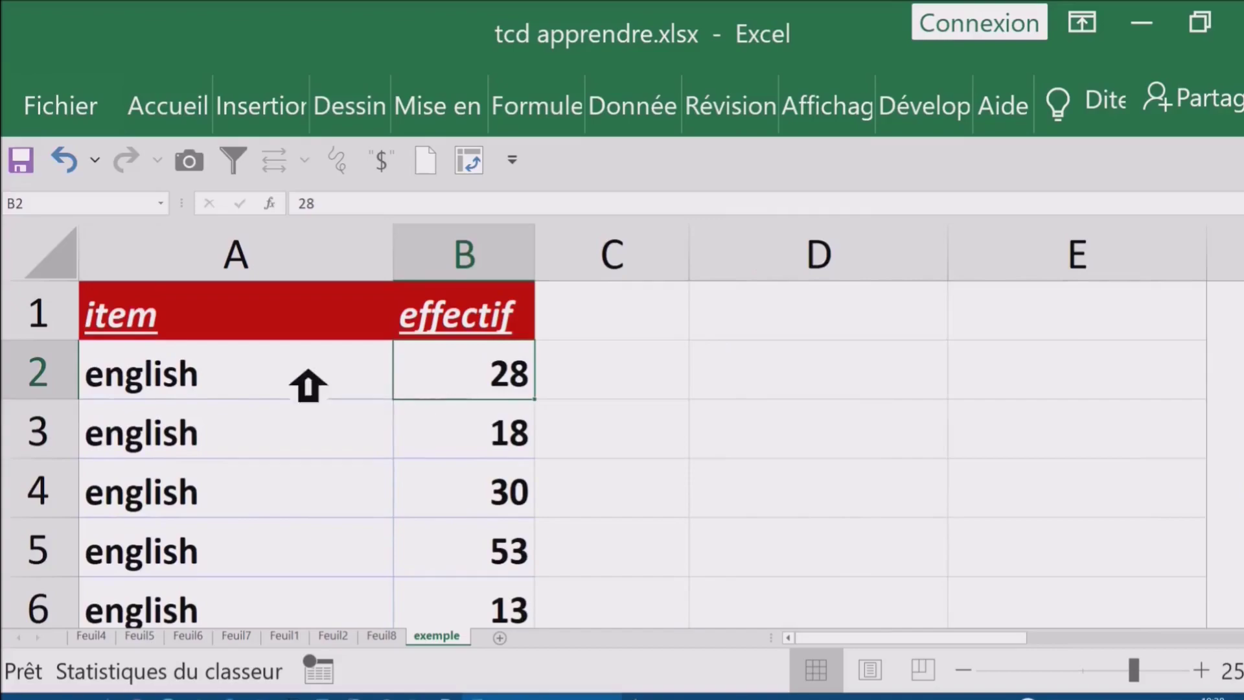
Step: Create an empty pivot table on a new sheet from the item and effectif data
left_click(257, 362)
left_click(310, 331)
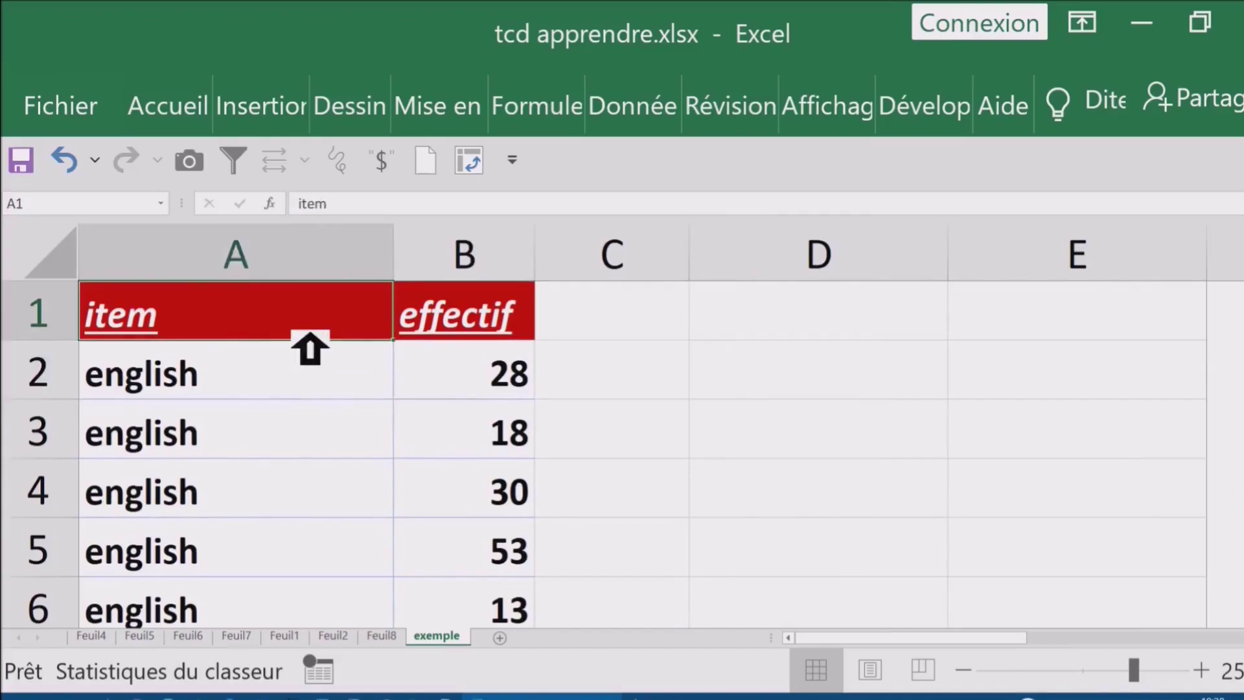
key("ctrl+Down")
key("ctrl+Up")
key("Down")
key("Down")
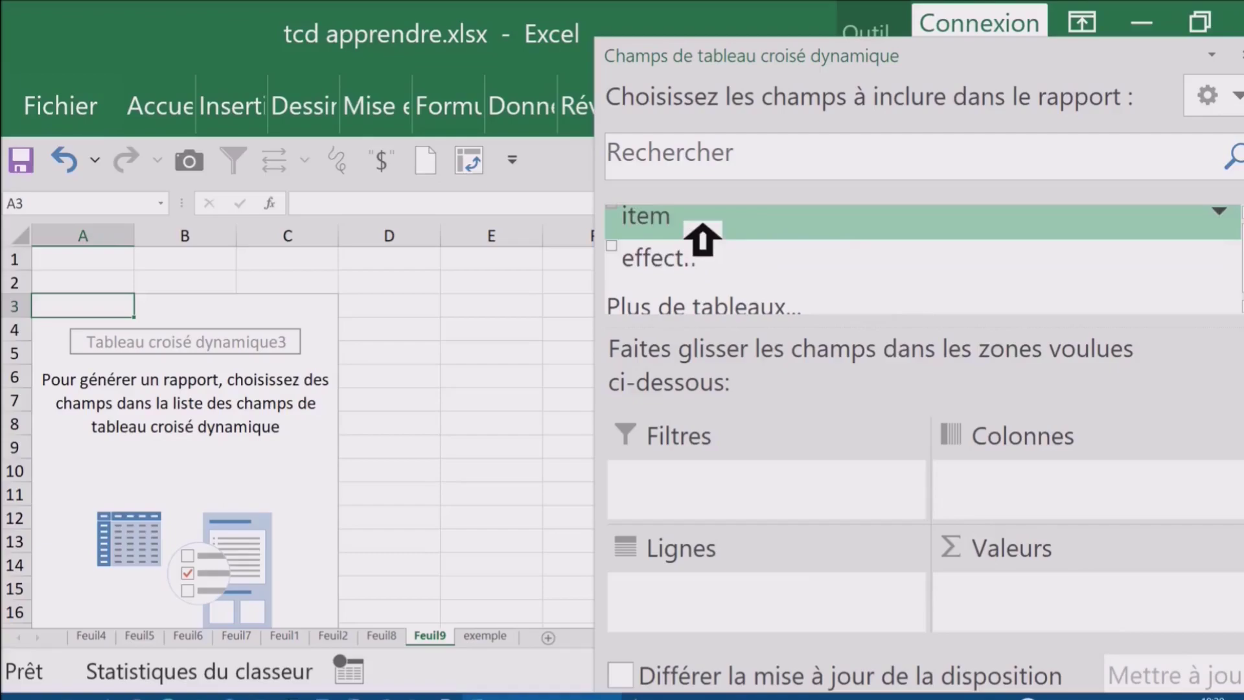
Step: Add item to the pivot table's rows and the sum of effectif to its values, and close the field list
left_click_drag(704, 226, 706, 600)
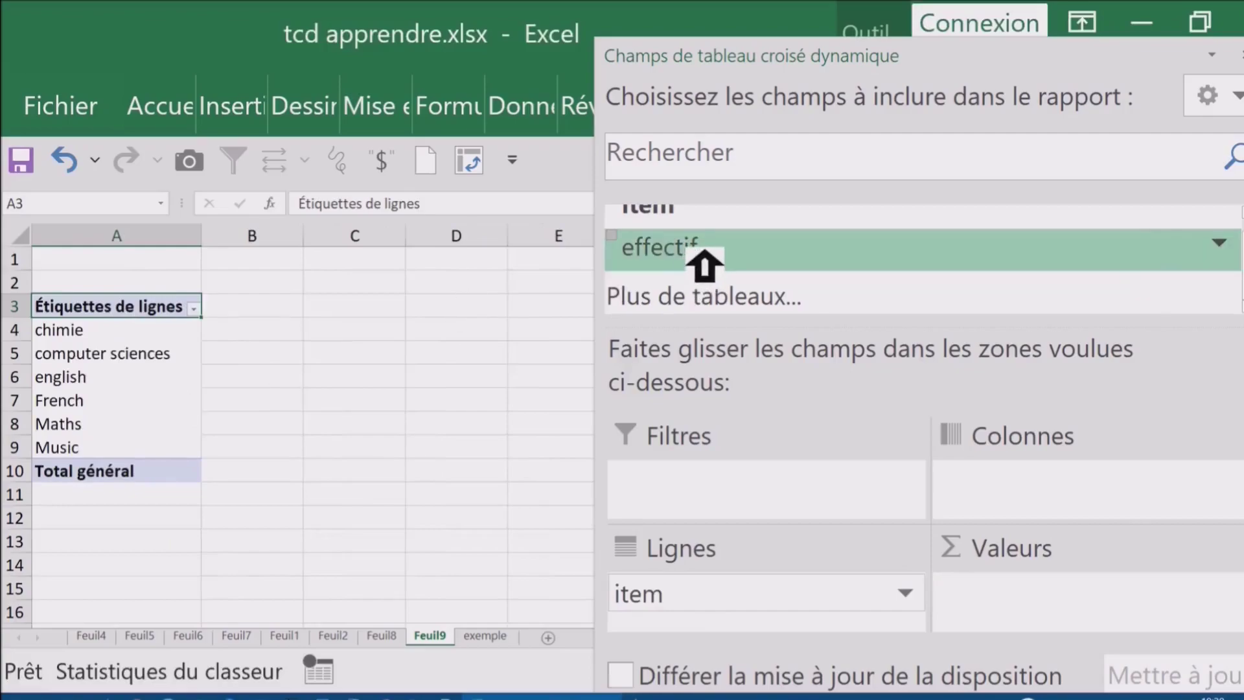
left_click_drag(705, 259, 1024, 606)
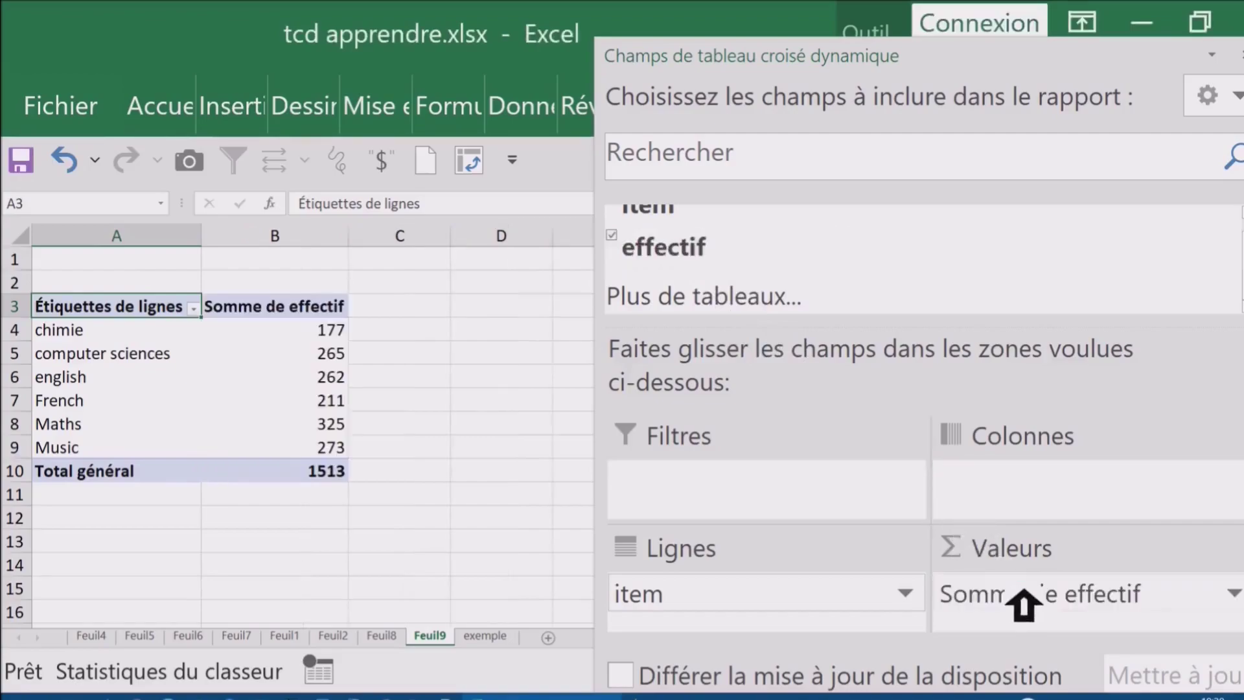
left_click(306, 333)
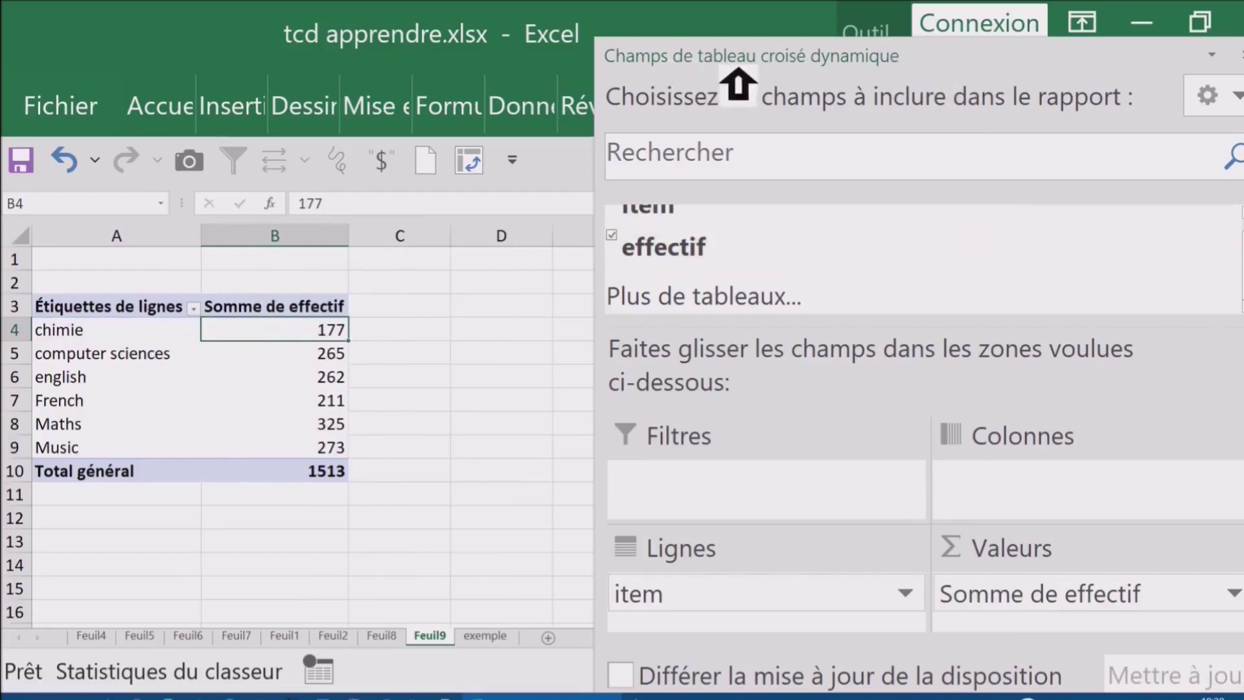
left_click(1238, 55)
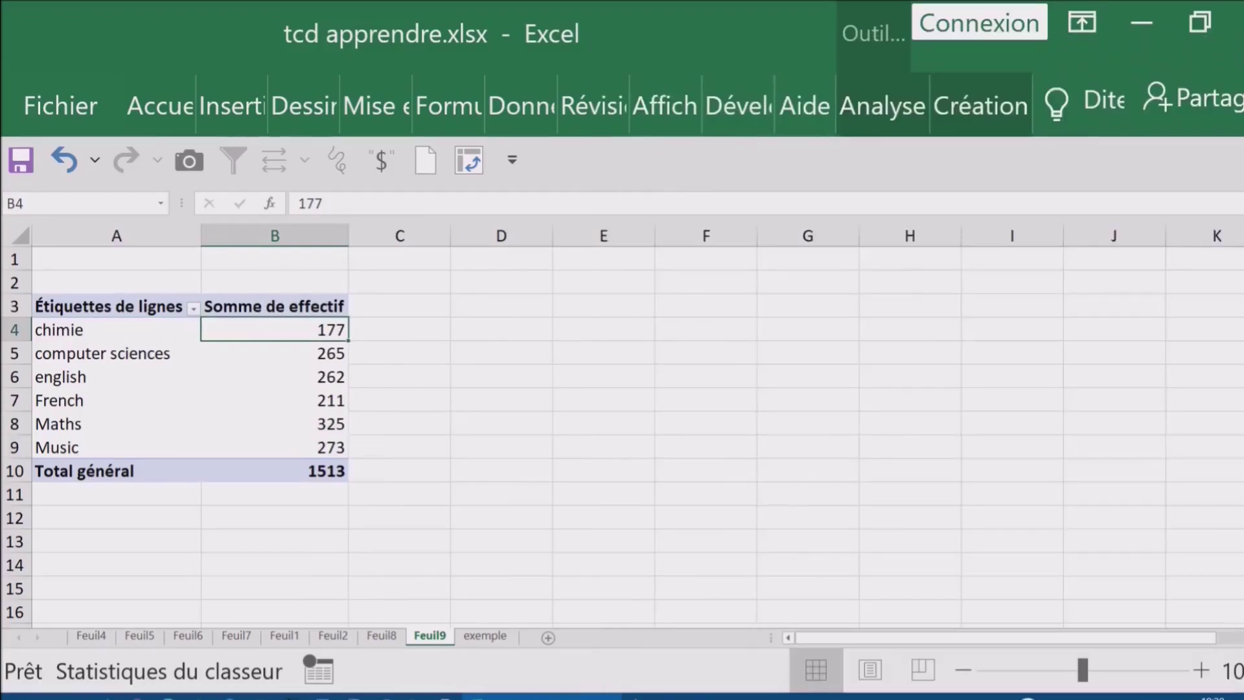
Step: Show the pivot table's field list again and close it
left_click(194, 360)
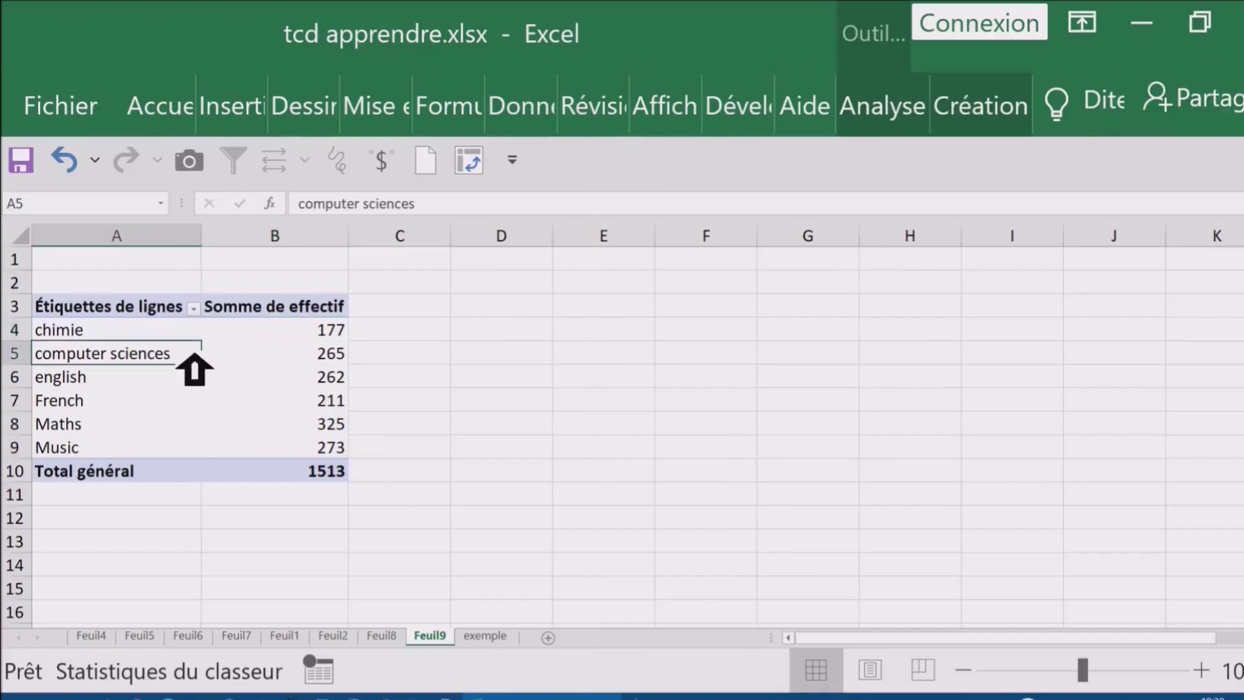
right_click(194, 364)
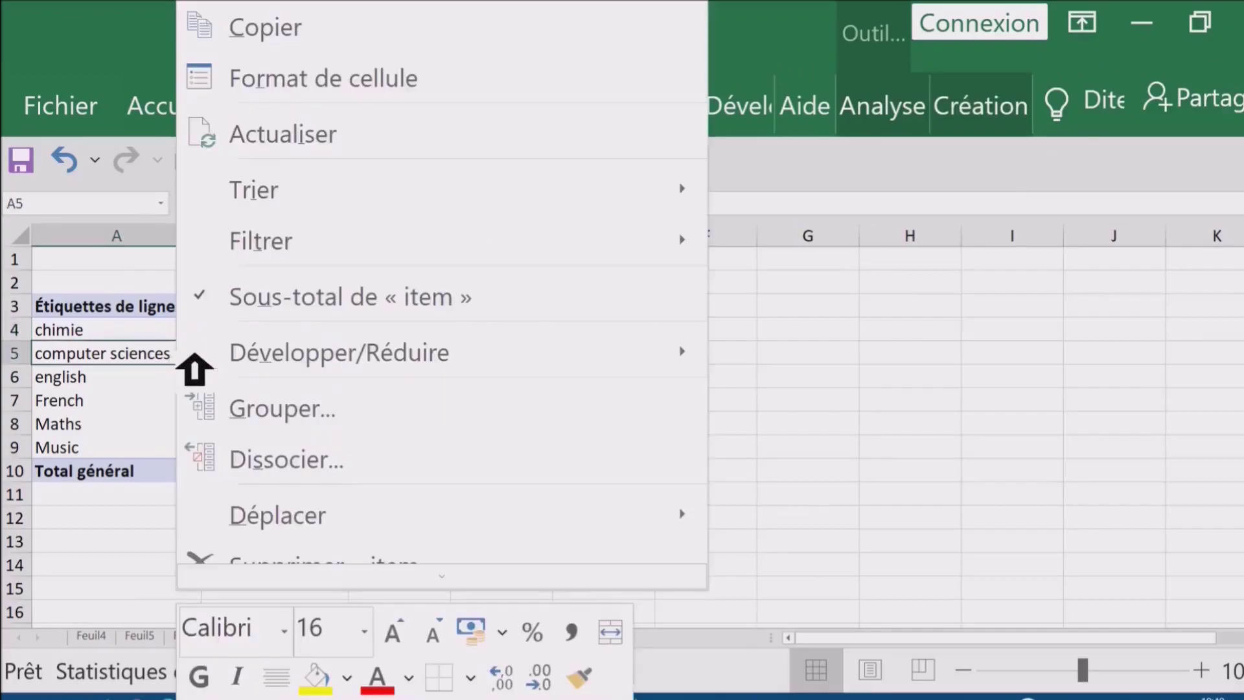
scroll(389, 405, "down", 2)
scroll(395, 409, "down", 1)
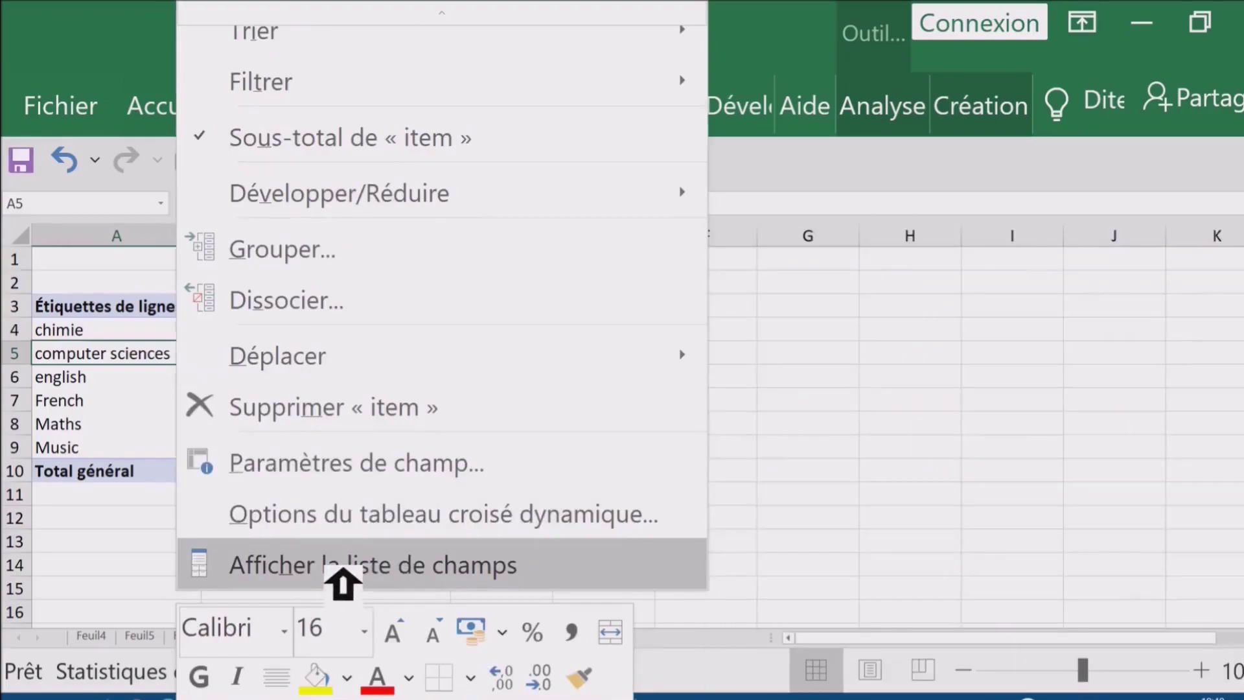
left_click(343, 583)
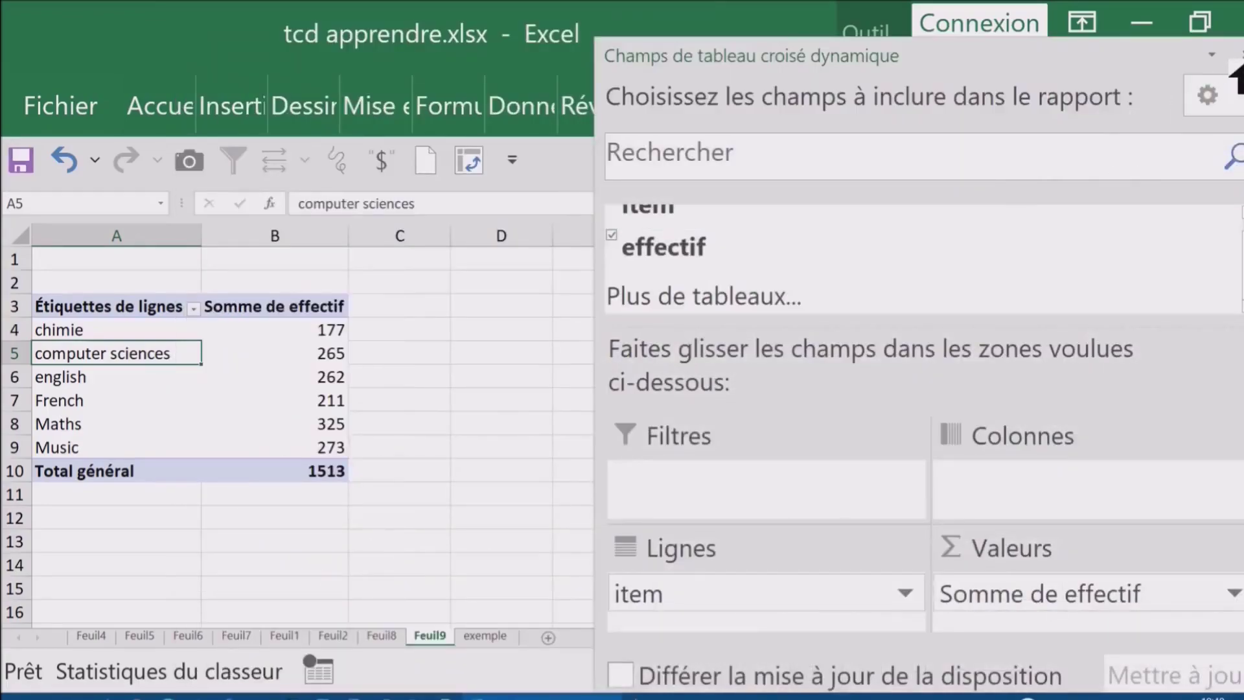
left_click(1239, 55)
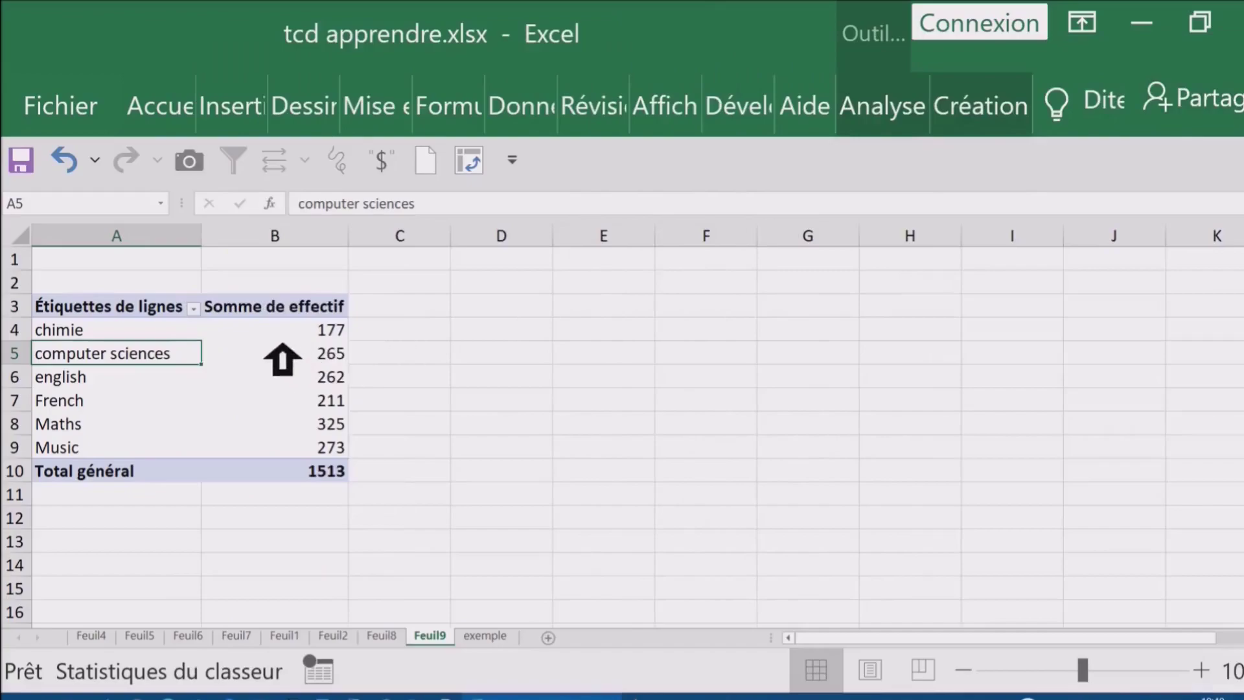
Step: Change the pivot table's report layout to tabular form so the header shows the item field name
left_click(283, 343)
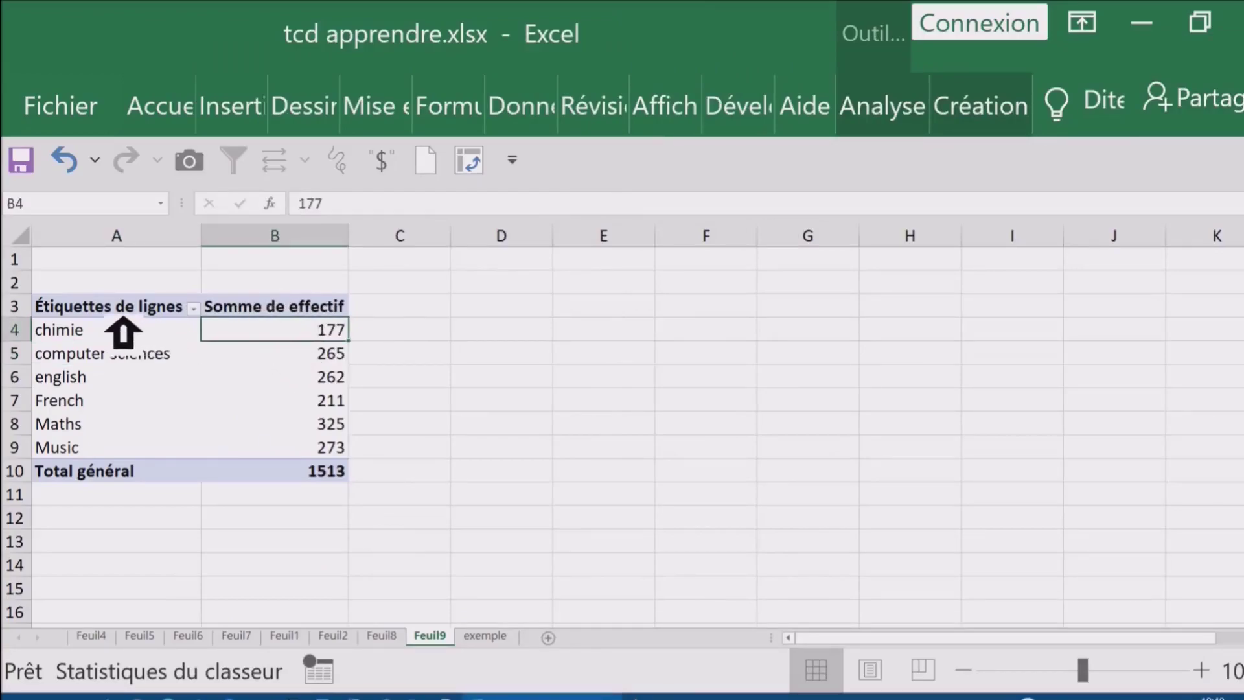
left_click(114, 311)
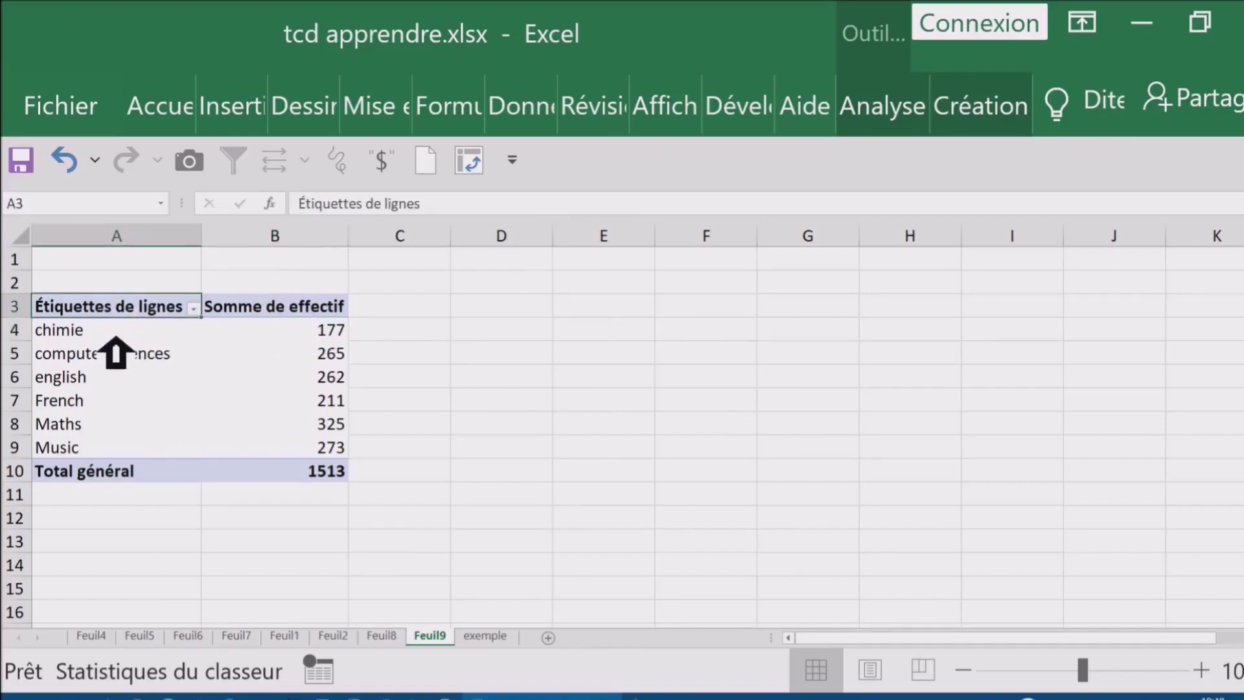
left_click(112, 322)
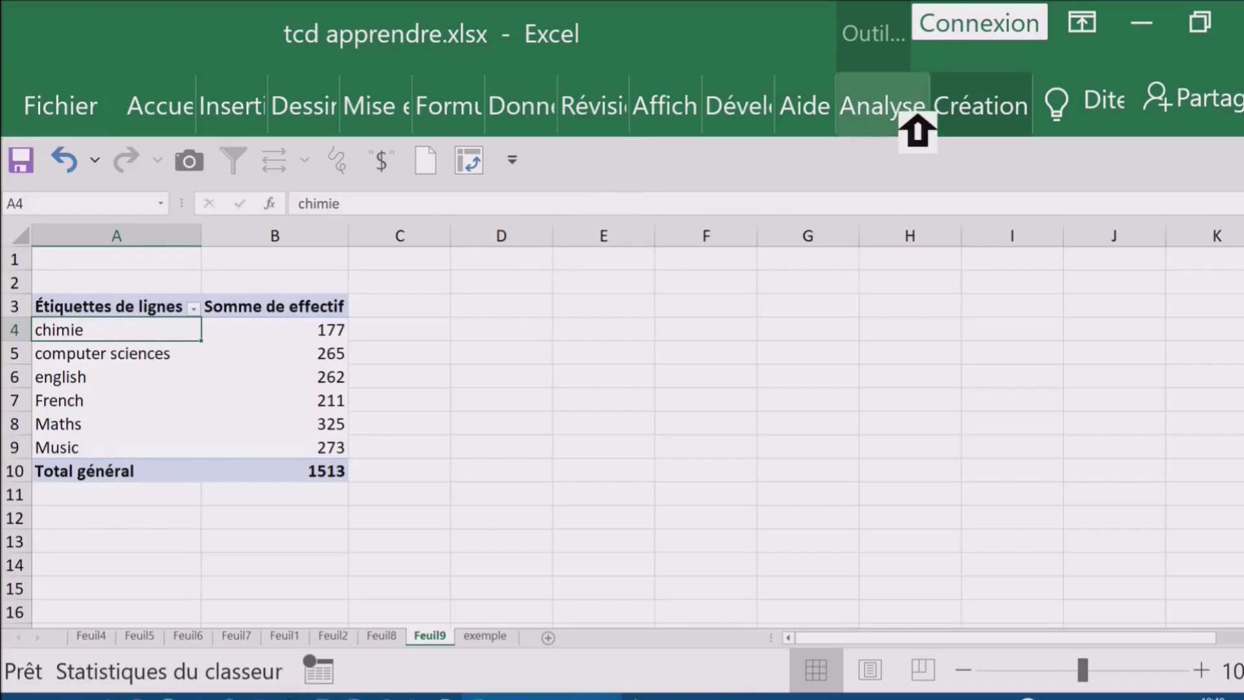
left_click(195, 380)
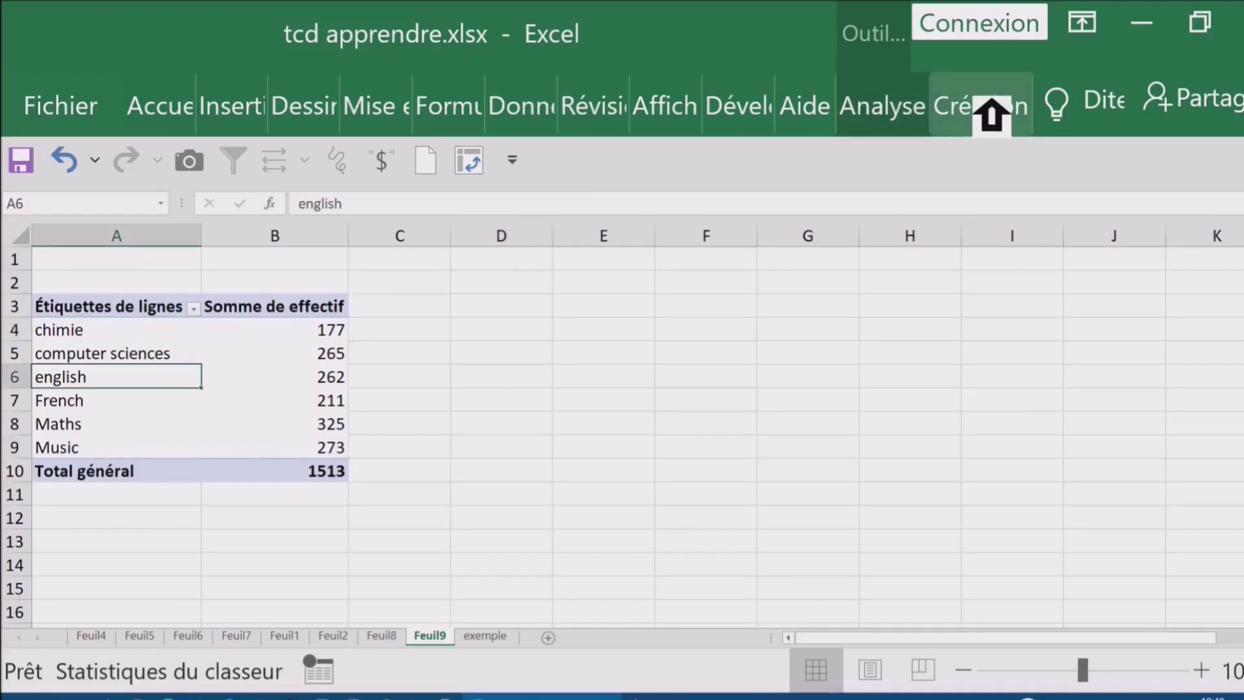
left_click(992, 107)
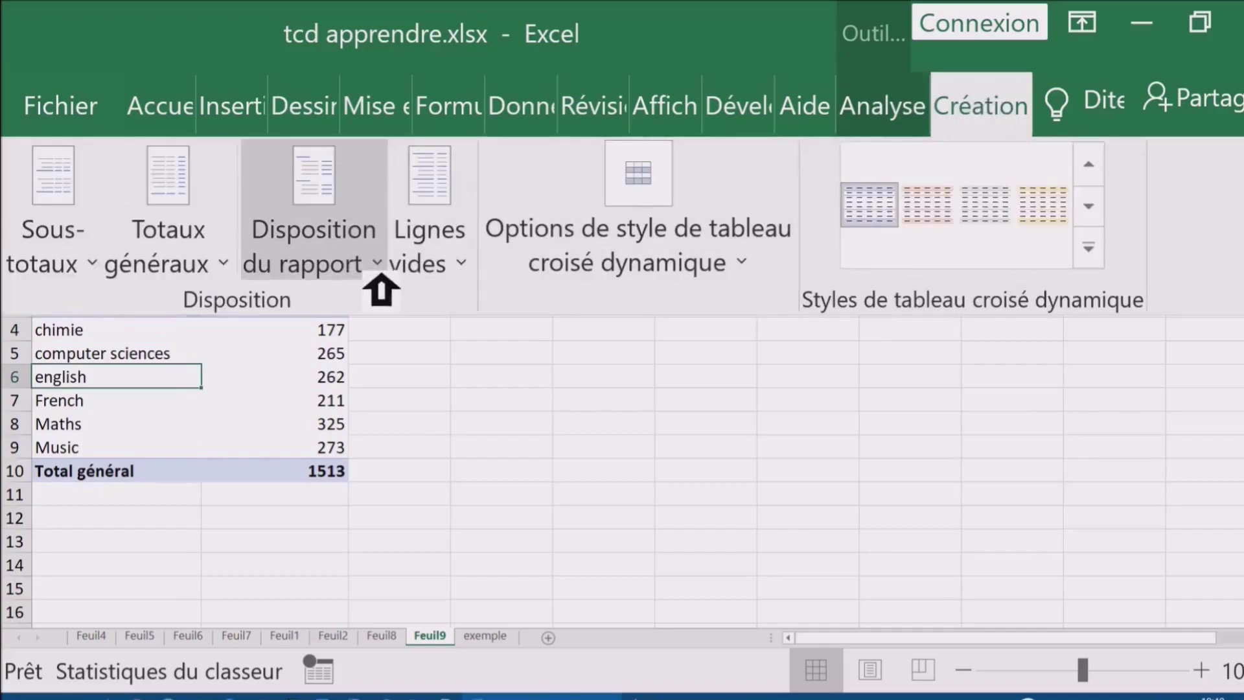
left_click(391, 283)
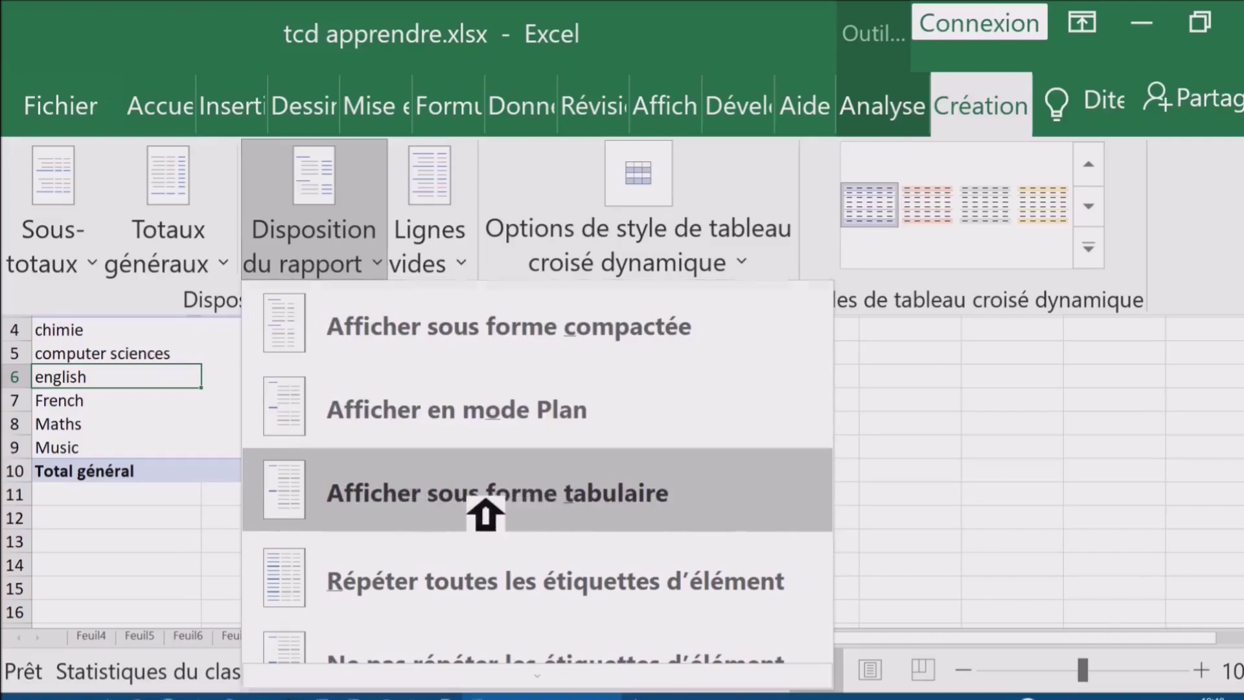
left_click(485, 505)
left_click(436, 453)
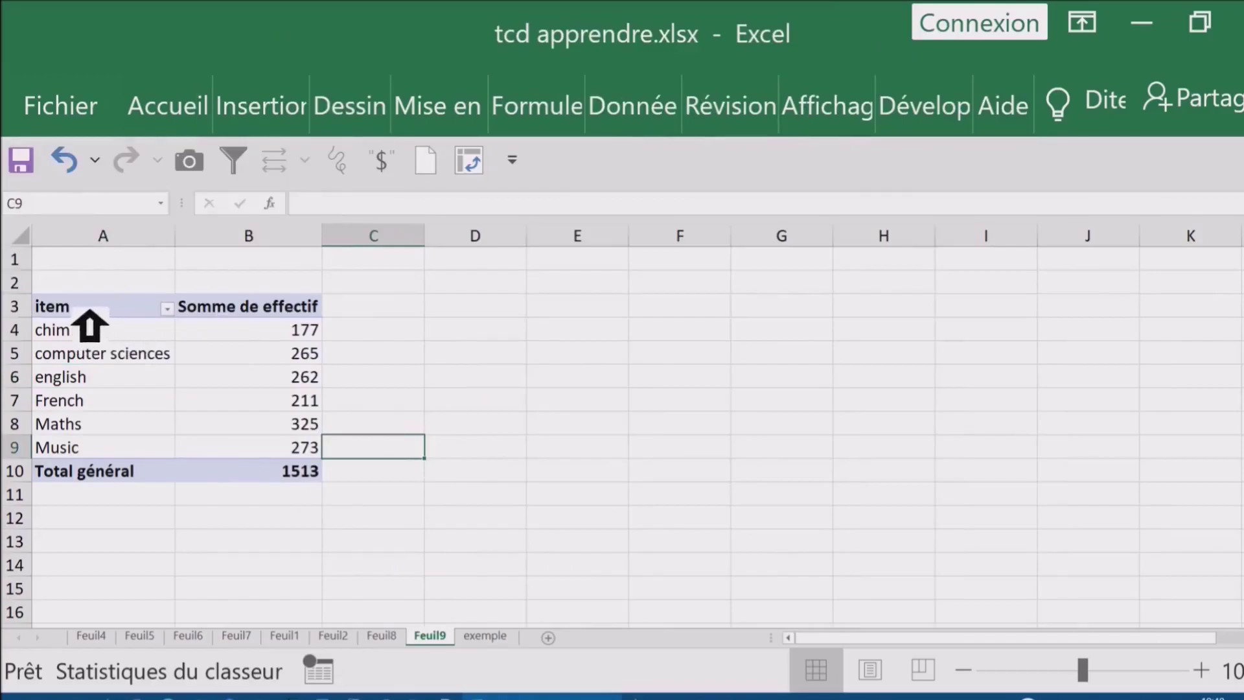
Step: Examine the pivot table's effectif sums per item against the source rows on the exemple sheet
scroll(507, 395, "up", 3)
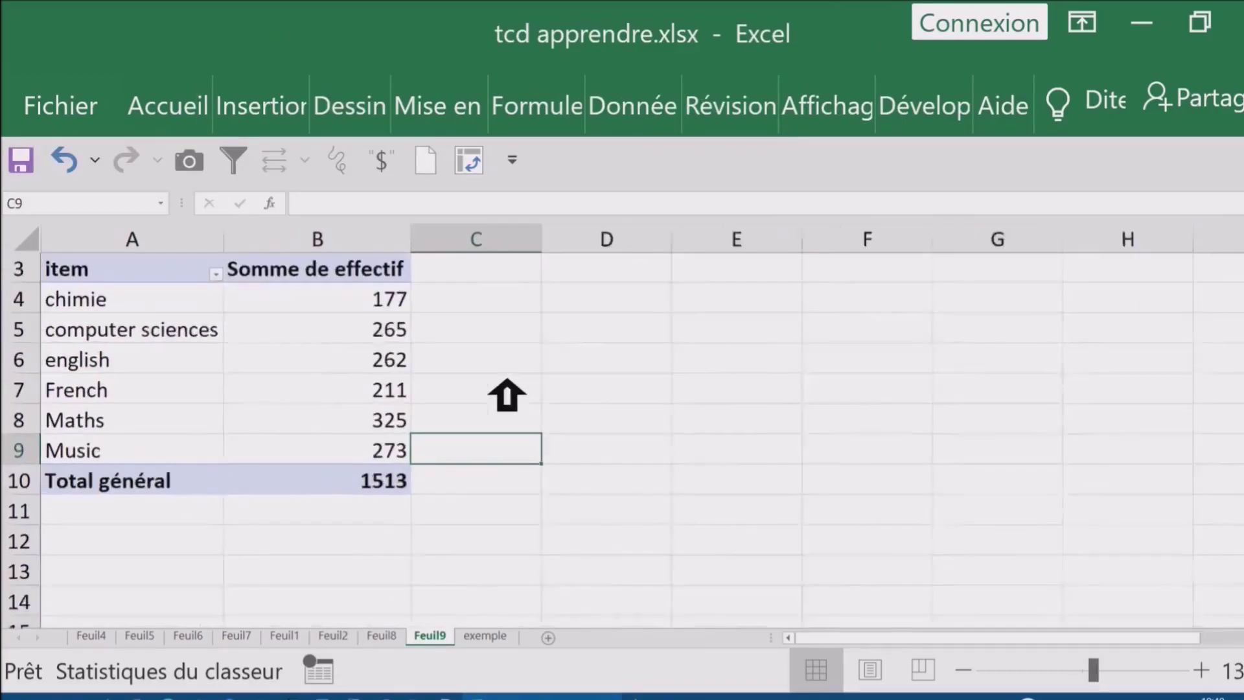
scroll(507, 395, "up", 1)
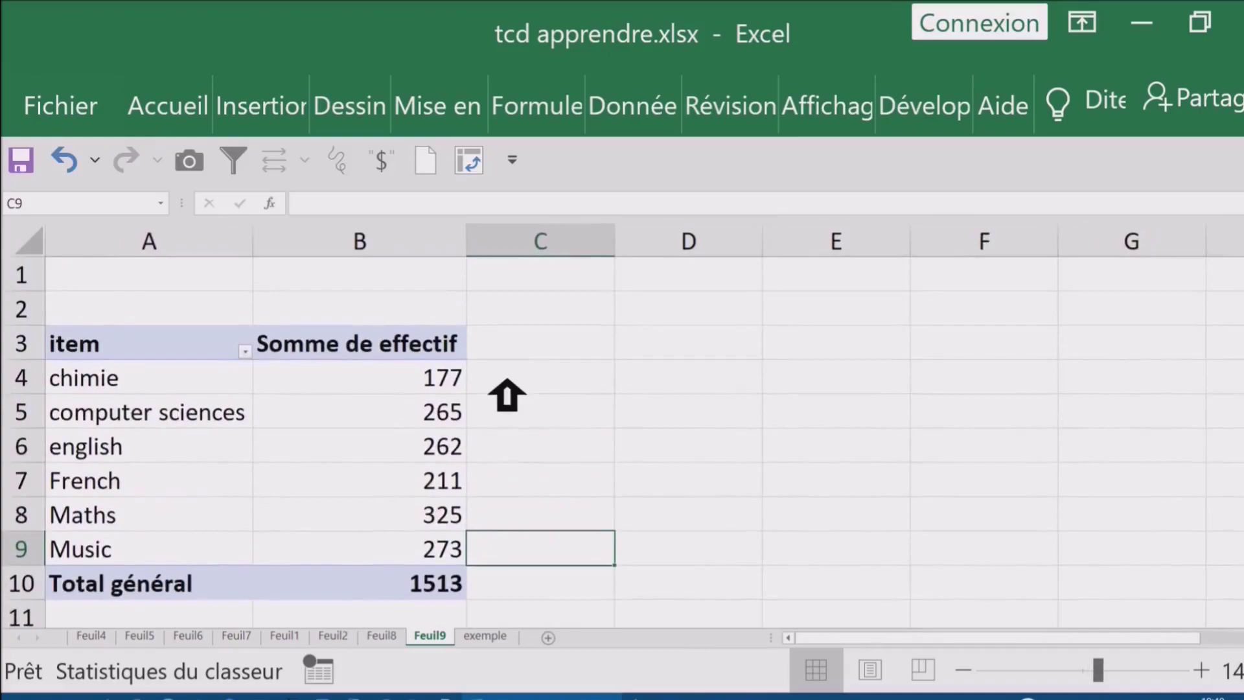
left_click(138, 387)
left_click(390, 386)
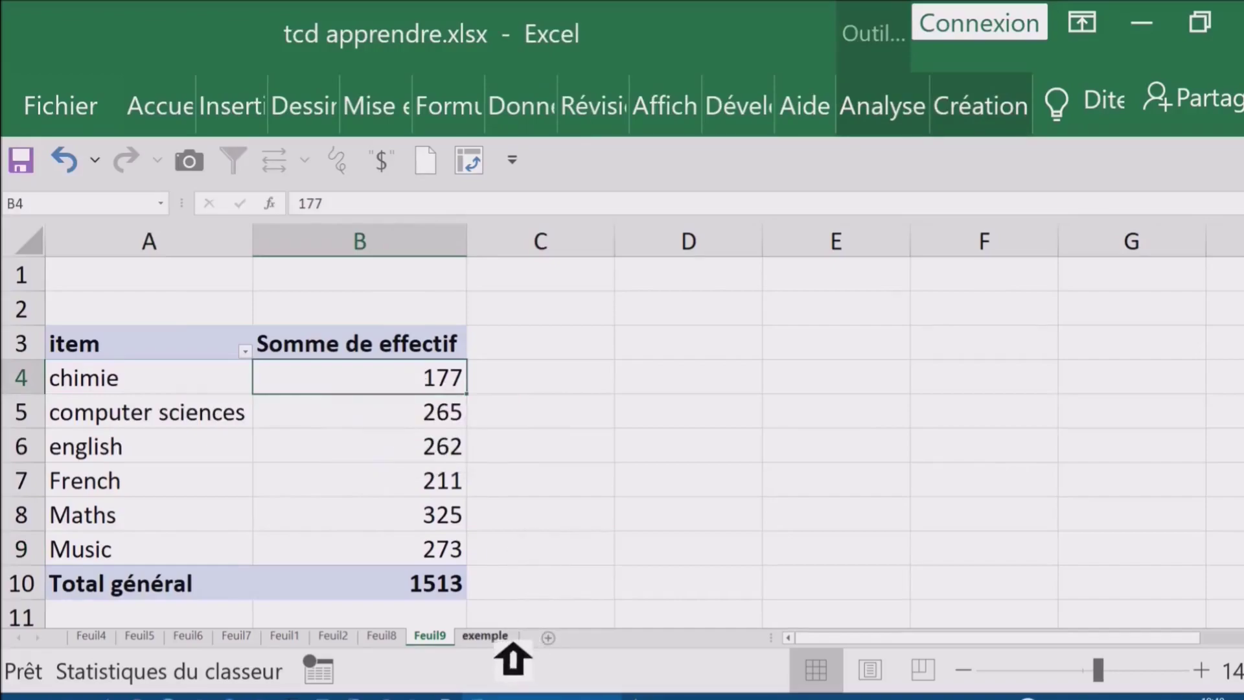
left_click(507, 638)
left_click(238, 383)
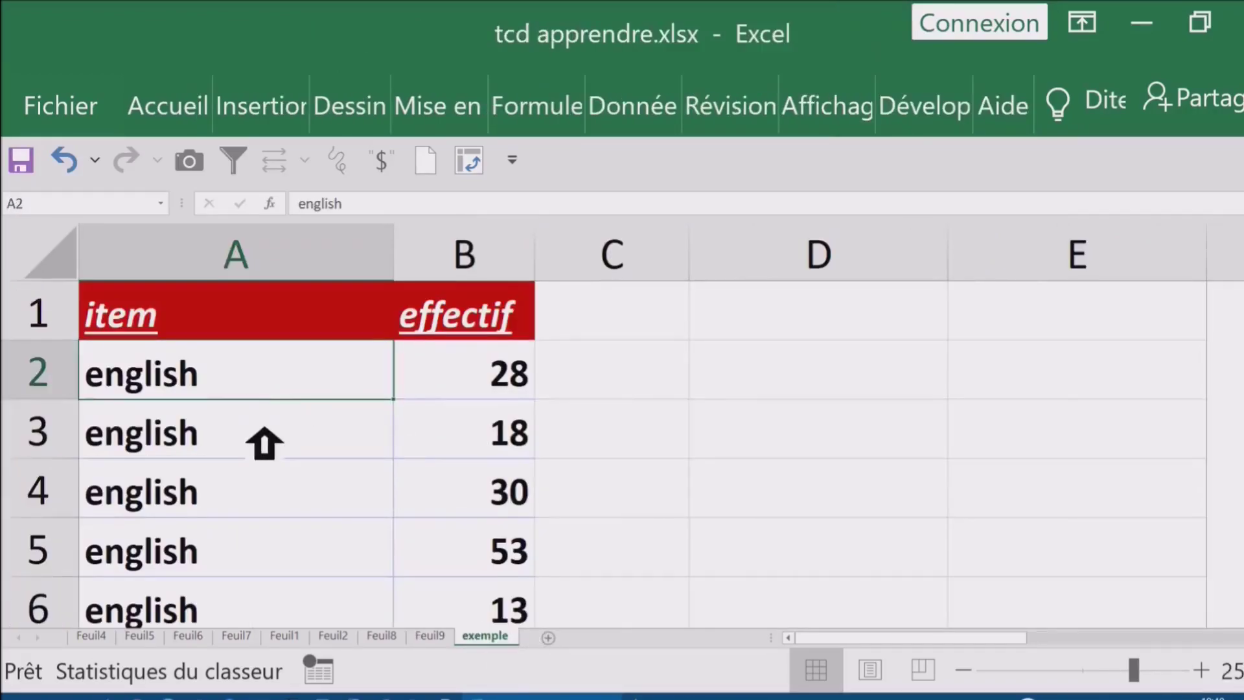
left_click(479, 393)
left_click(489, 447)
left_click(490, 489)
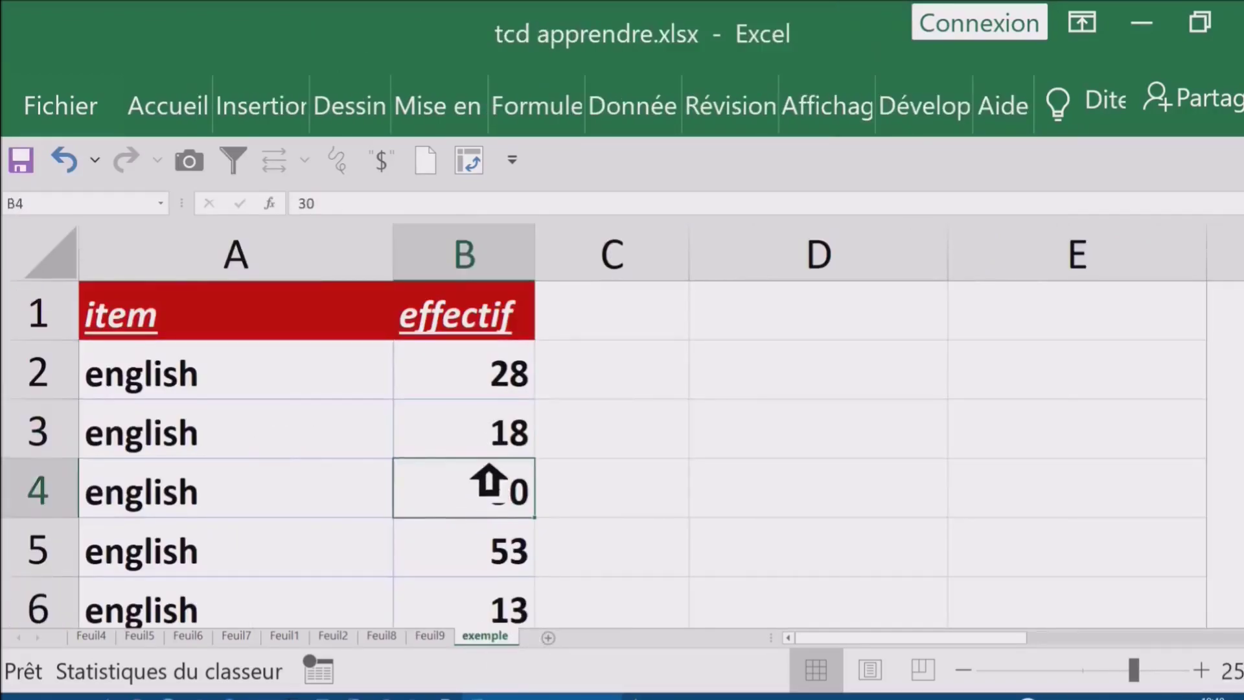
left_click_drag(489, 389, 490, 599)
scroll(490, 602, "down", 1)
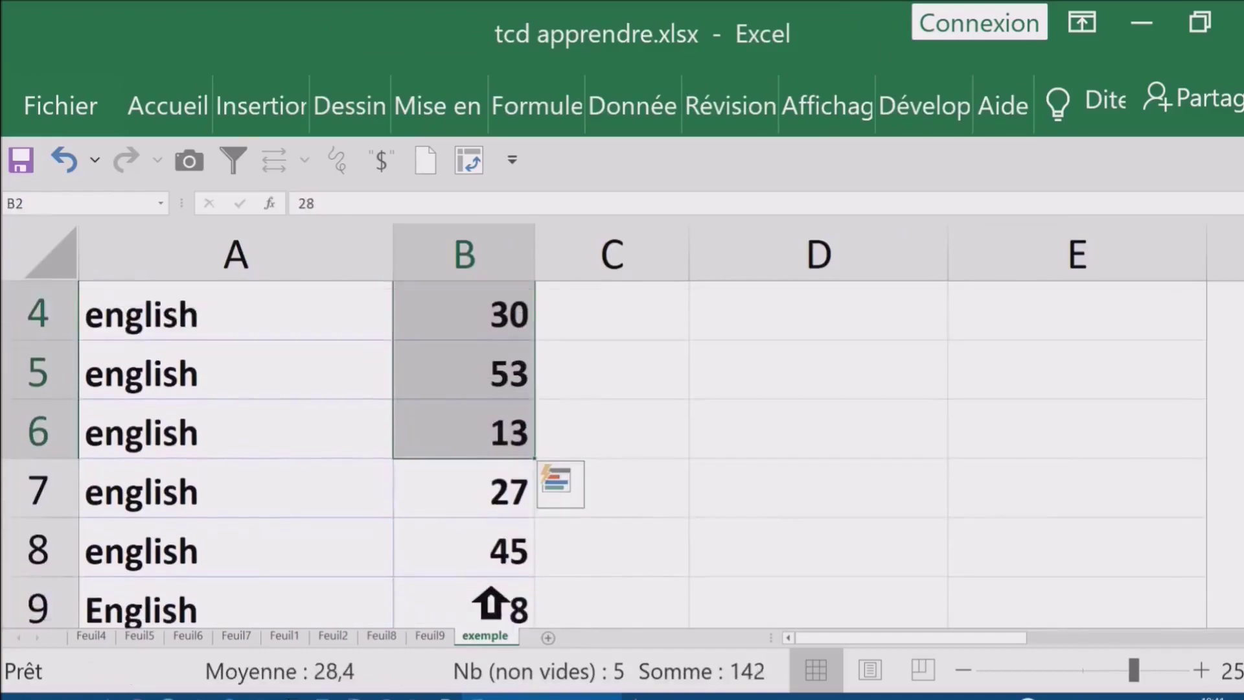
scroll(407, 512, "down", 1)
scroll(259, 510, "down", 2)
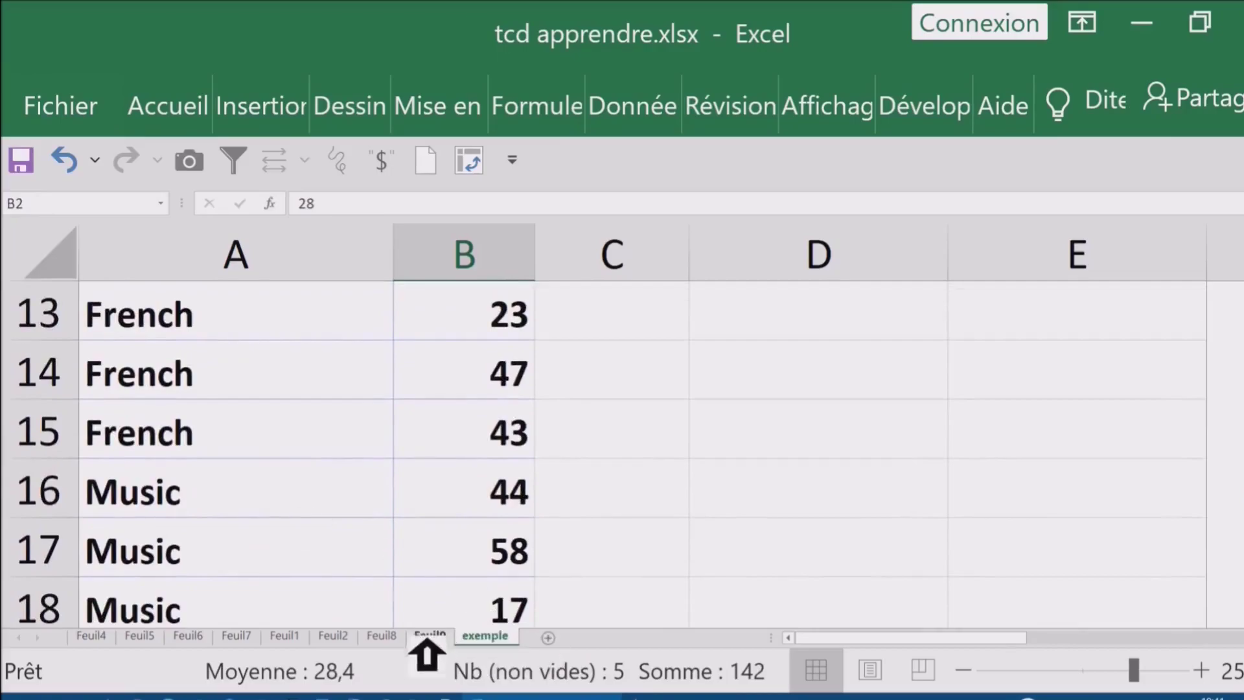
Step: Compare the effectif sums on Feuil9 with the item counts in the pivot table on Feuil8
left_click(433, 640)
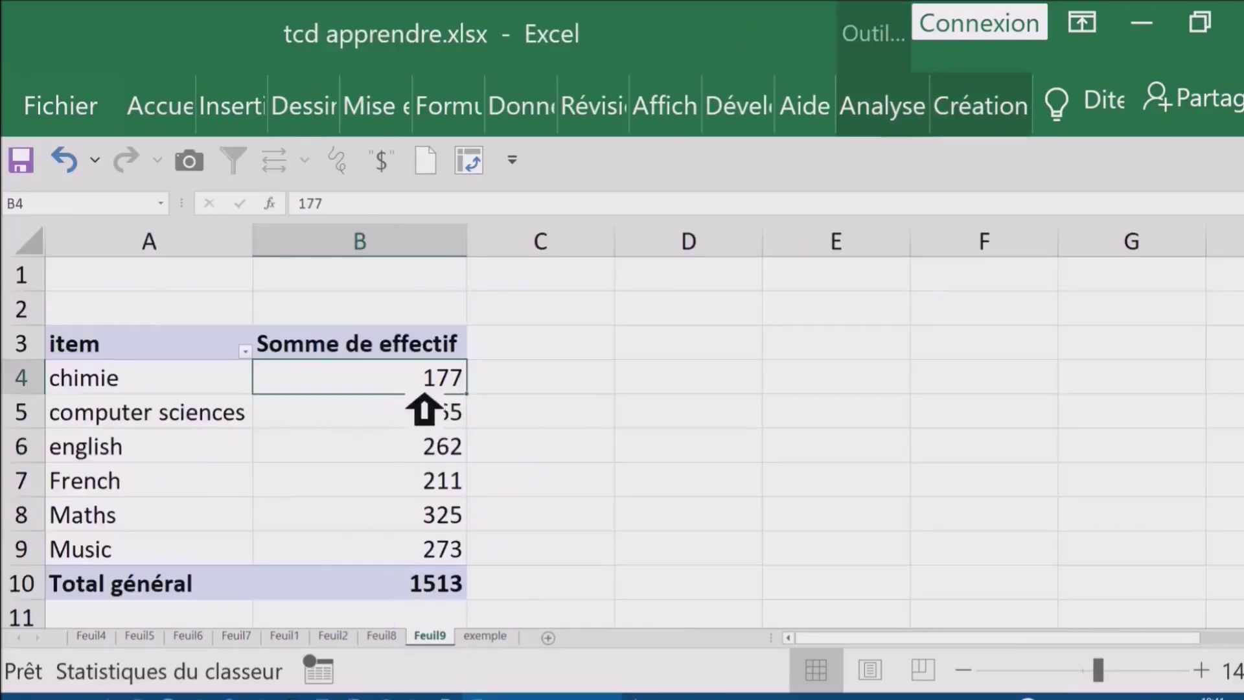
left_click(389, 416)
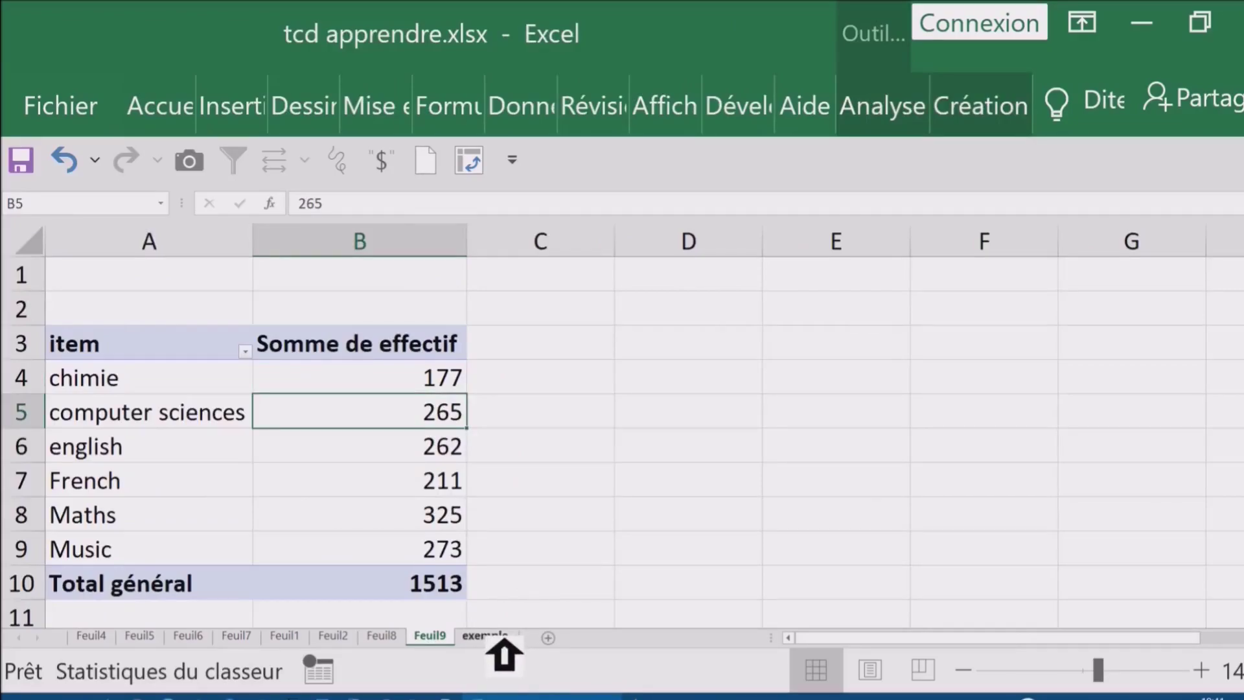
left_click(395, 638)
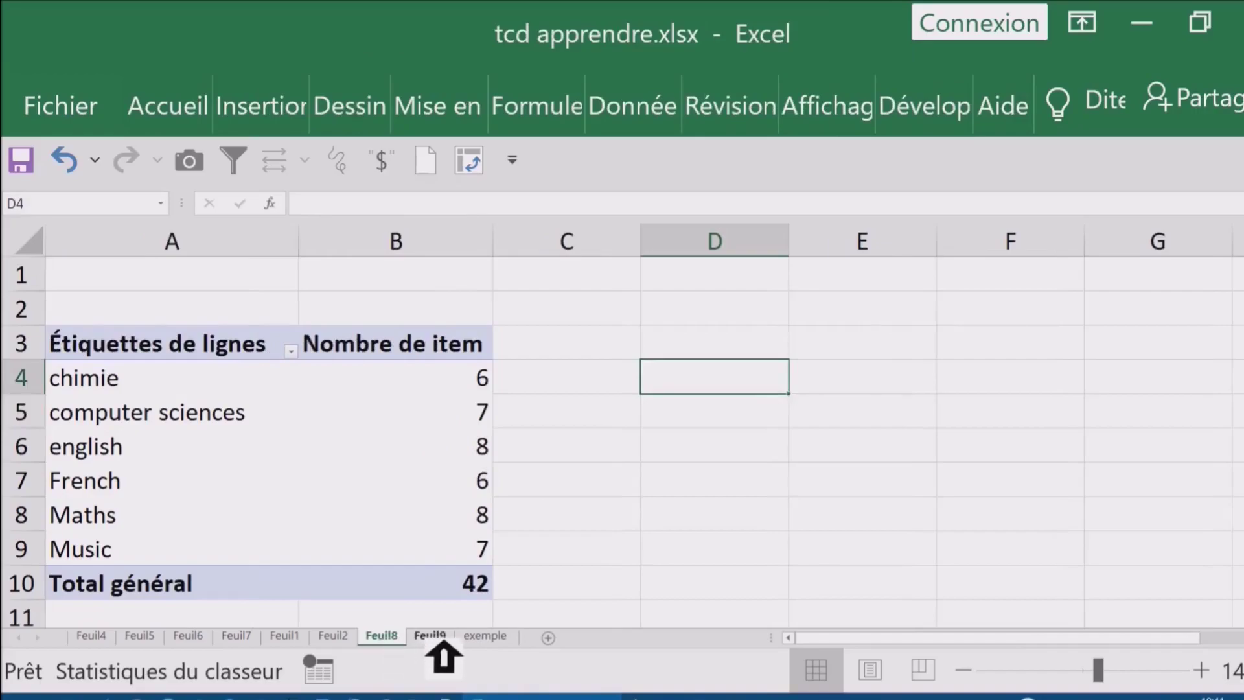
left_click(439, 639)
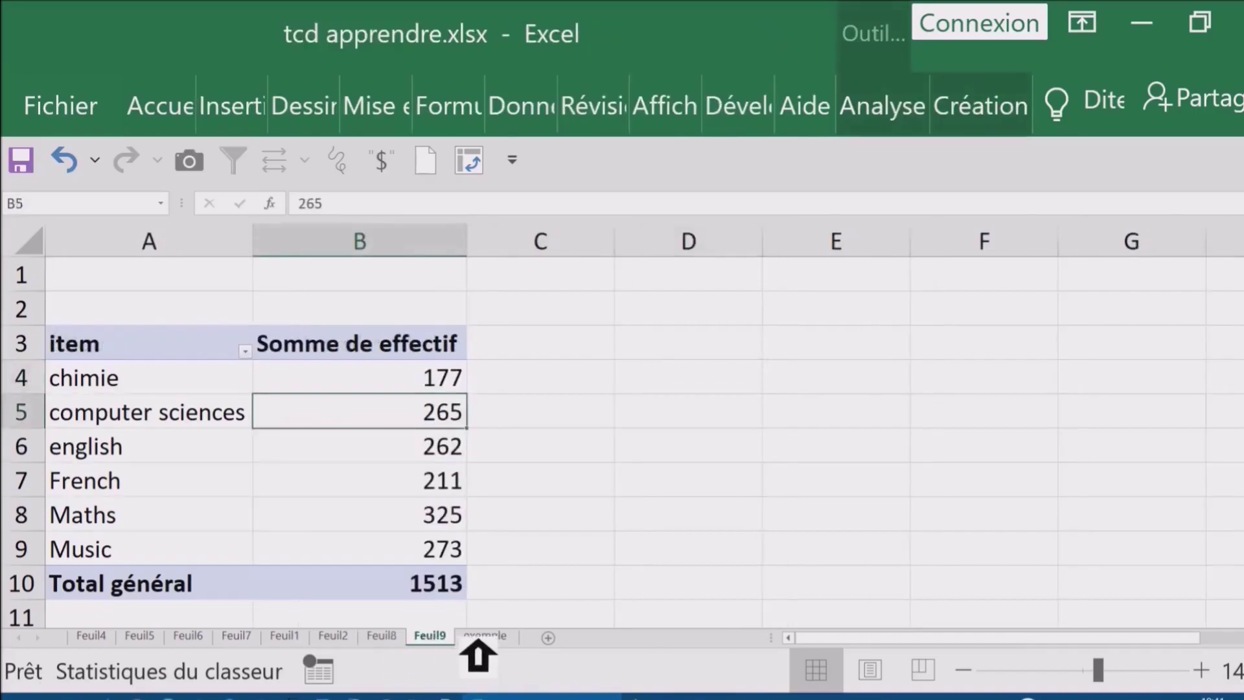
Step: Undo the tabular layout and the addition of effectif to the pivot table's values on Feuil9
left_click(384, 383)
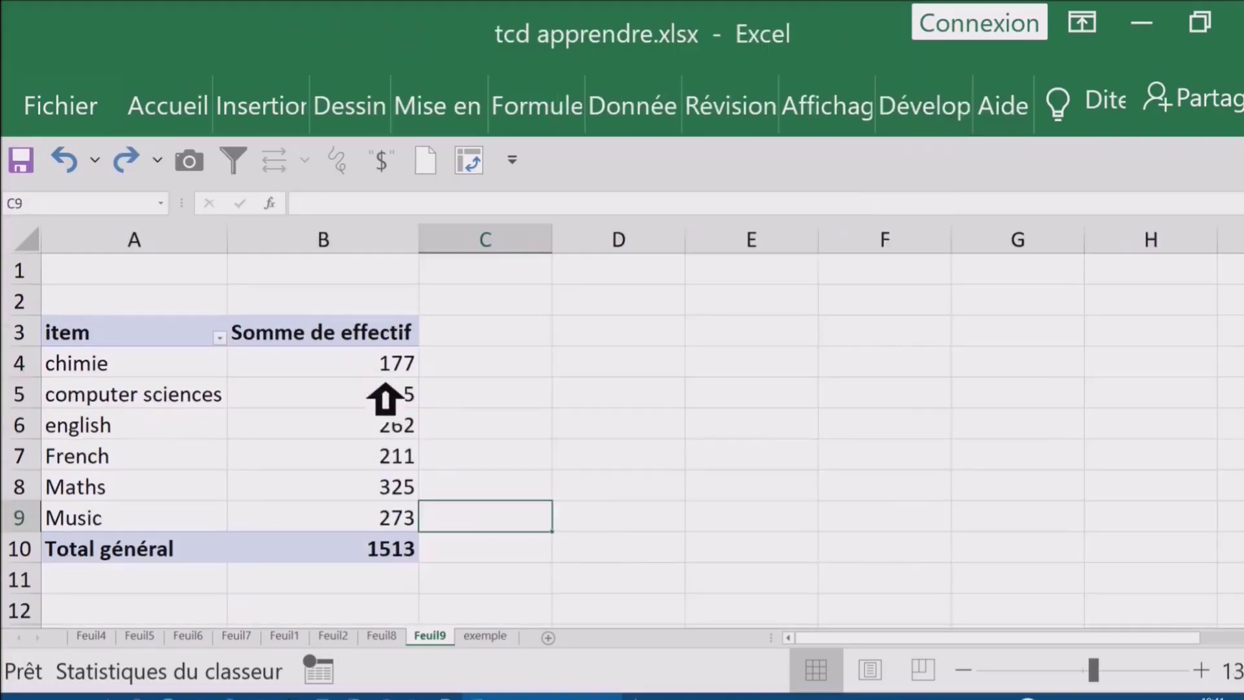
scroll(385, 398, "down", 3)
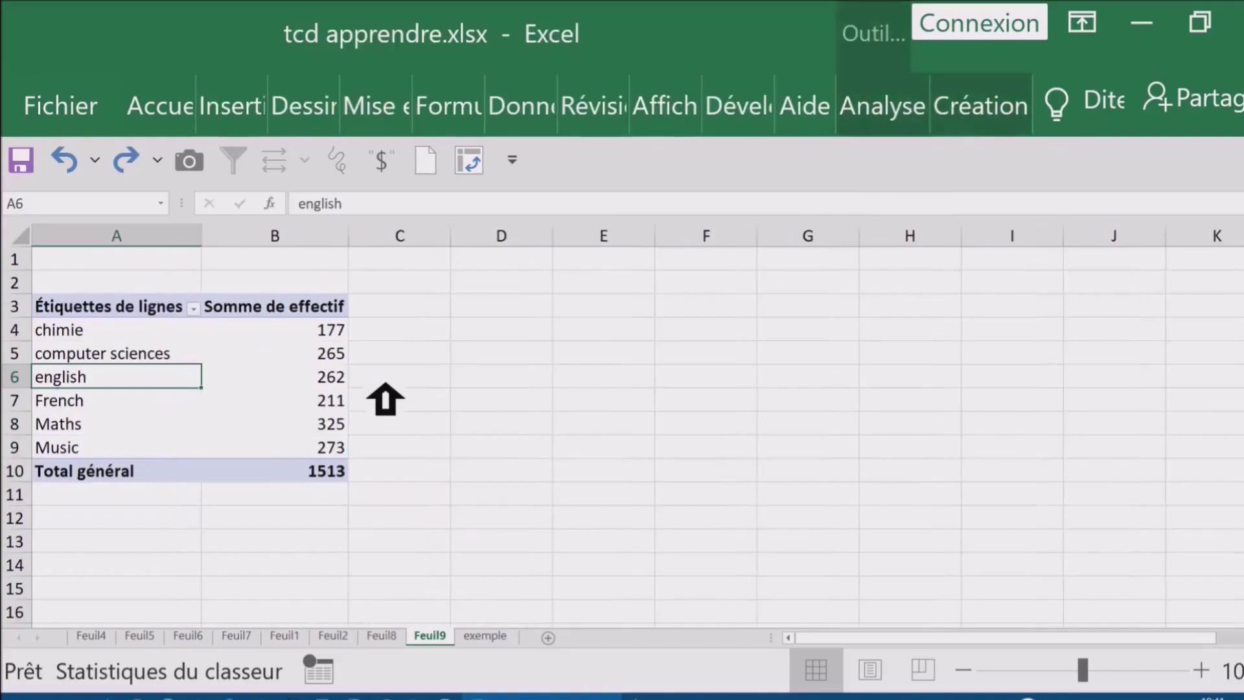
key("ctrl+z")
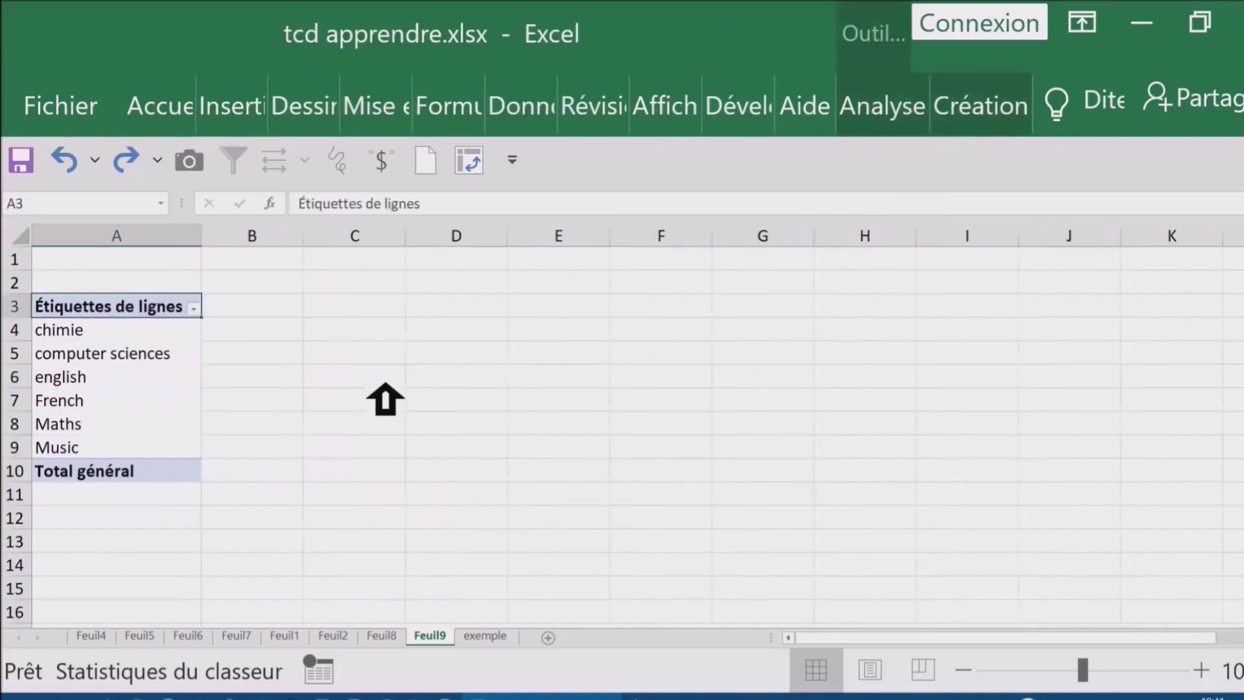
Step: Undo the addition of item to the pivot table on Feuil9 and return to the source data on the exemple sheet
key("ctrl+z")
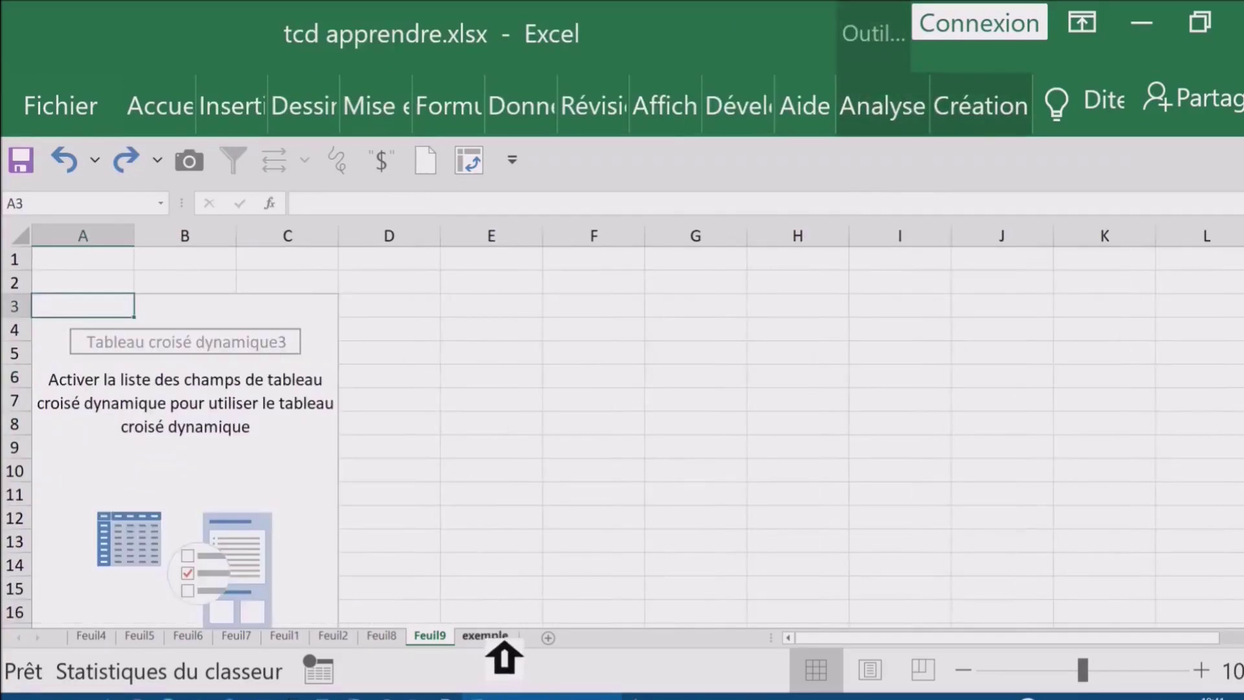
left_click(492, 636)
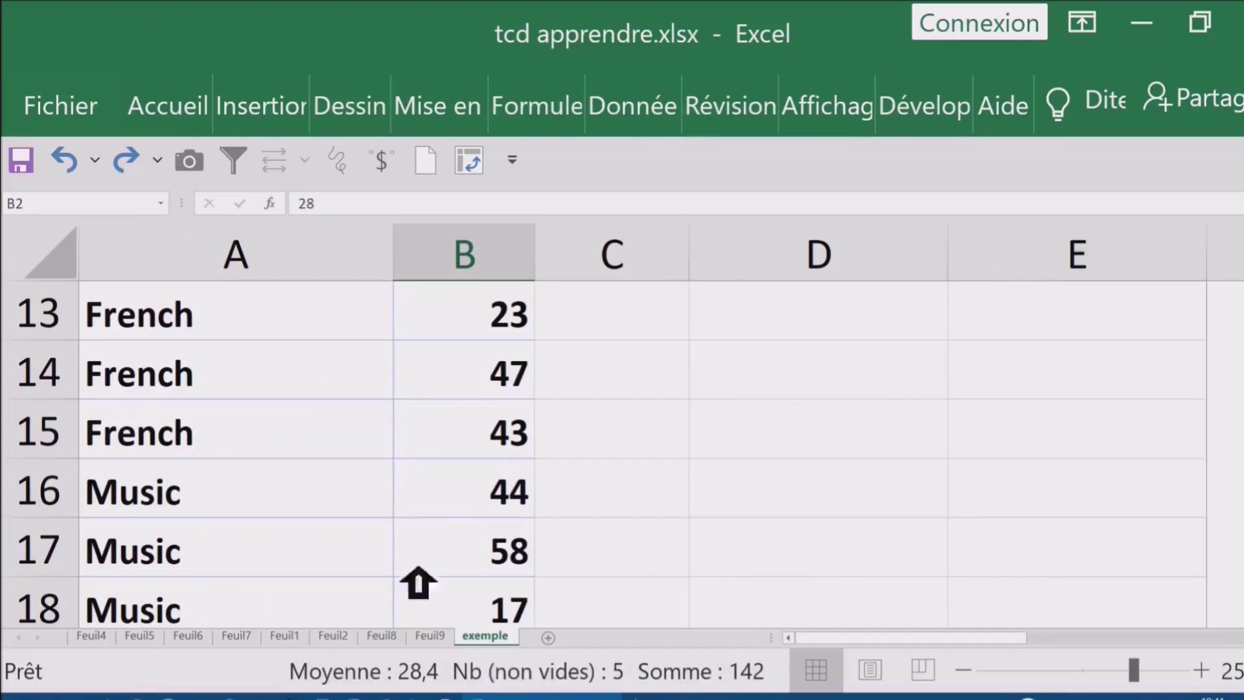
left_click(322, 428)
scroll(410, 412, "up", 4)
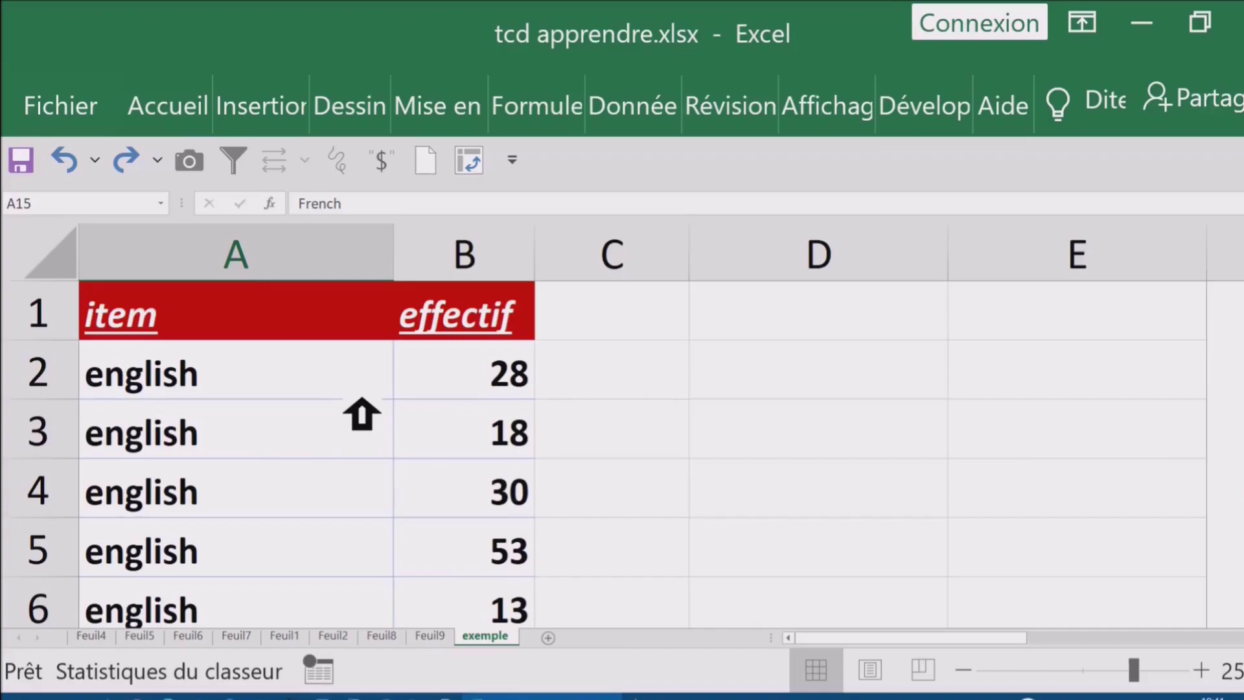
left_click(261, 105)
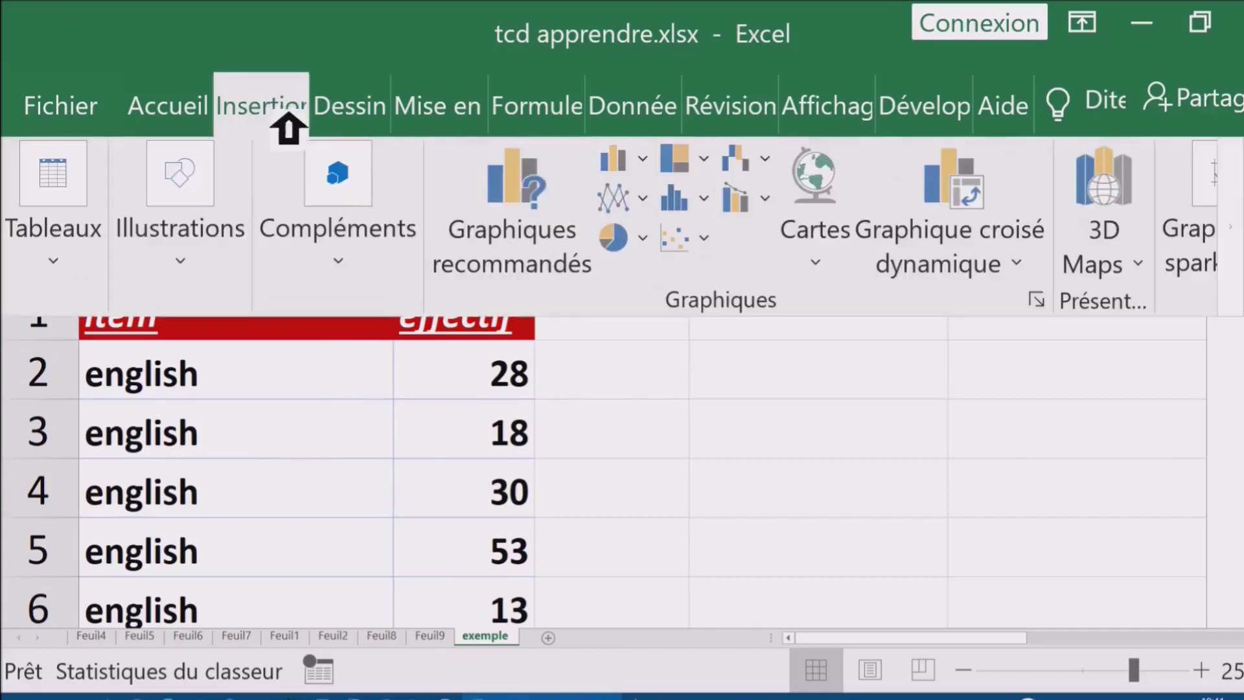
left_click(86, 277)
left_click(55, 375)
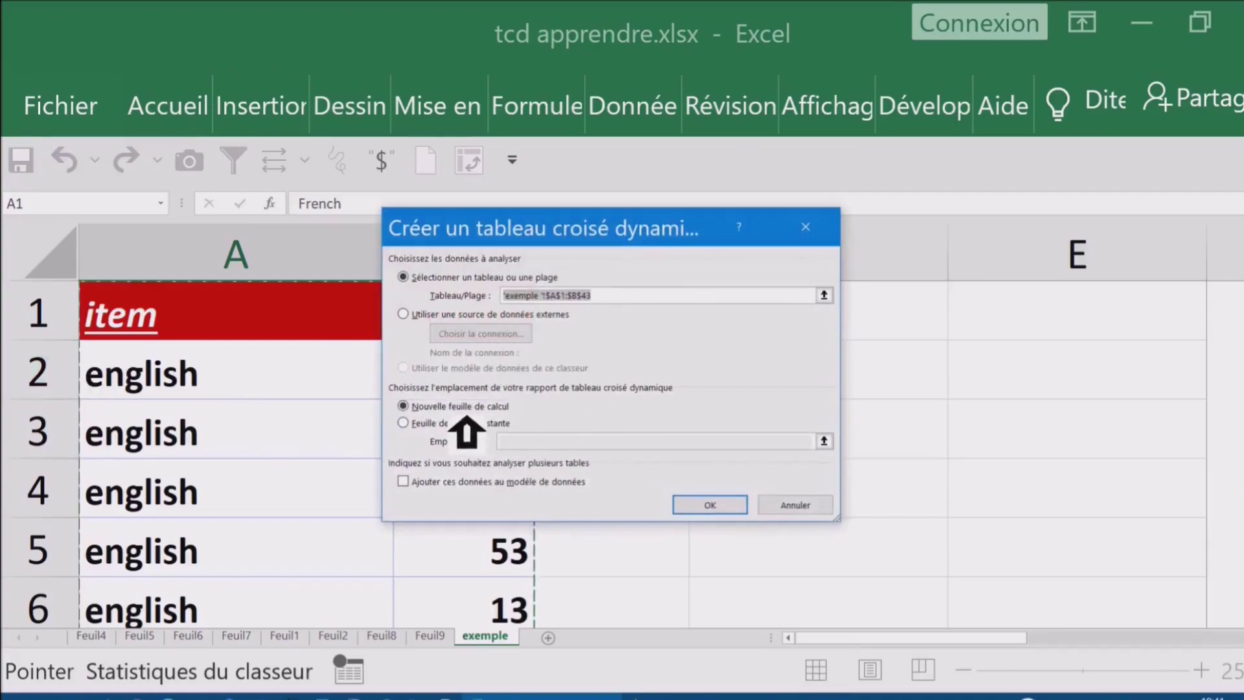
left_click_drag(656, 239, 425, 162)
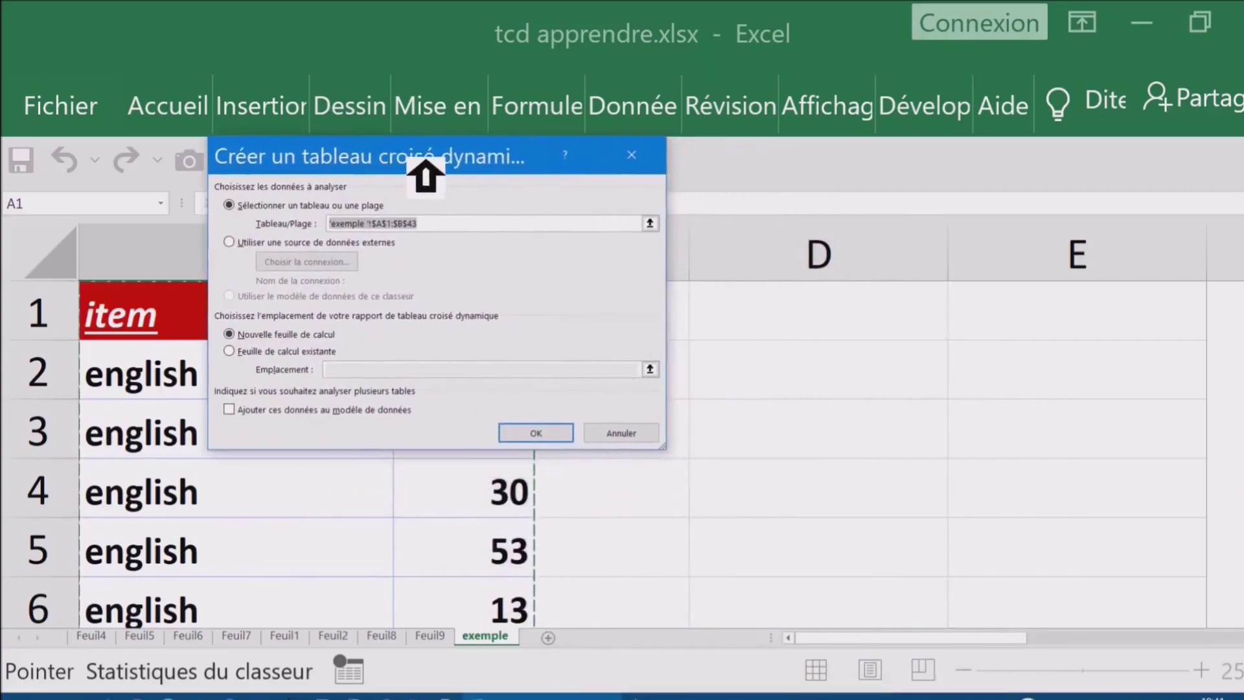
left_click(277, 358)
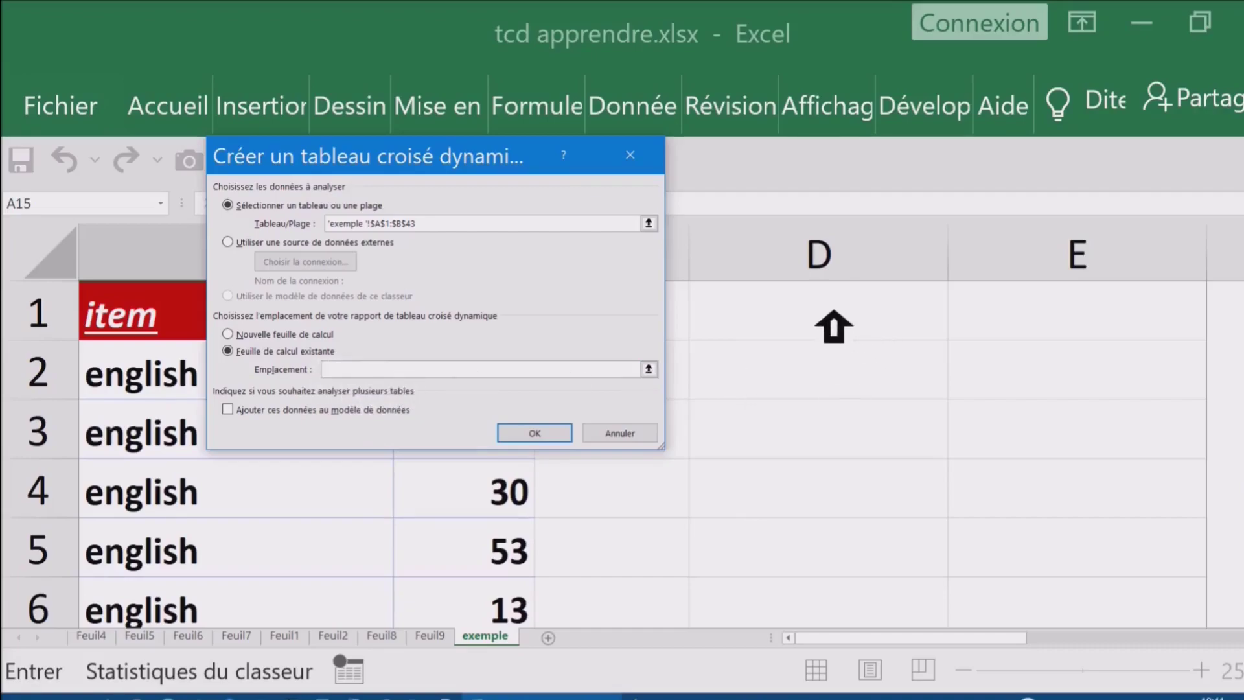
left_click(834, 326)
left_click(282, 113)
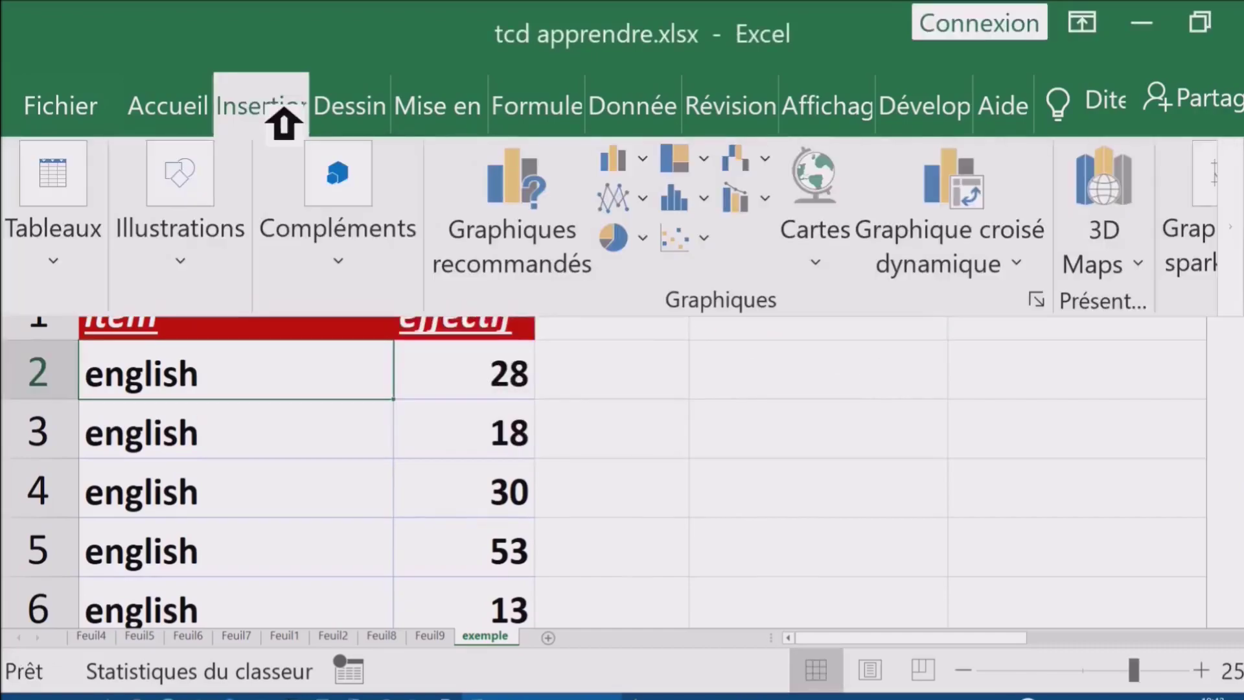
left_click(69, 267)
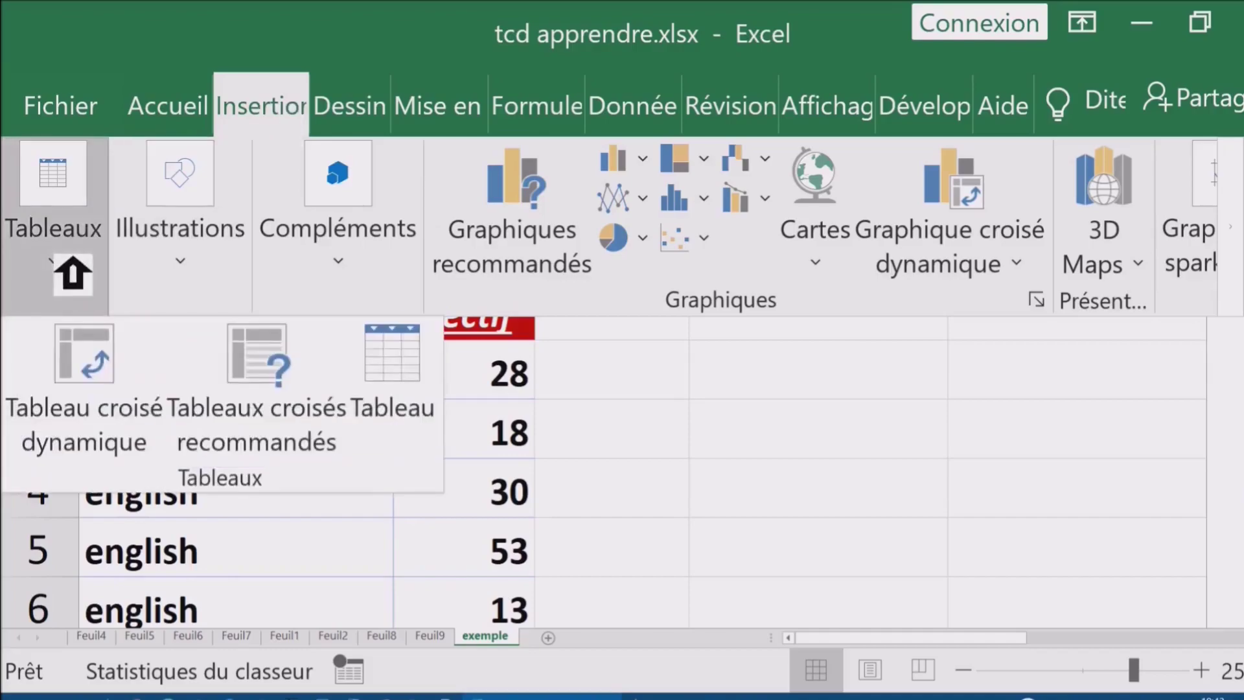
left_click(91, 361)
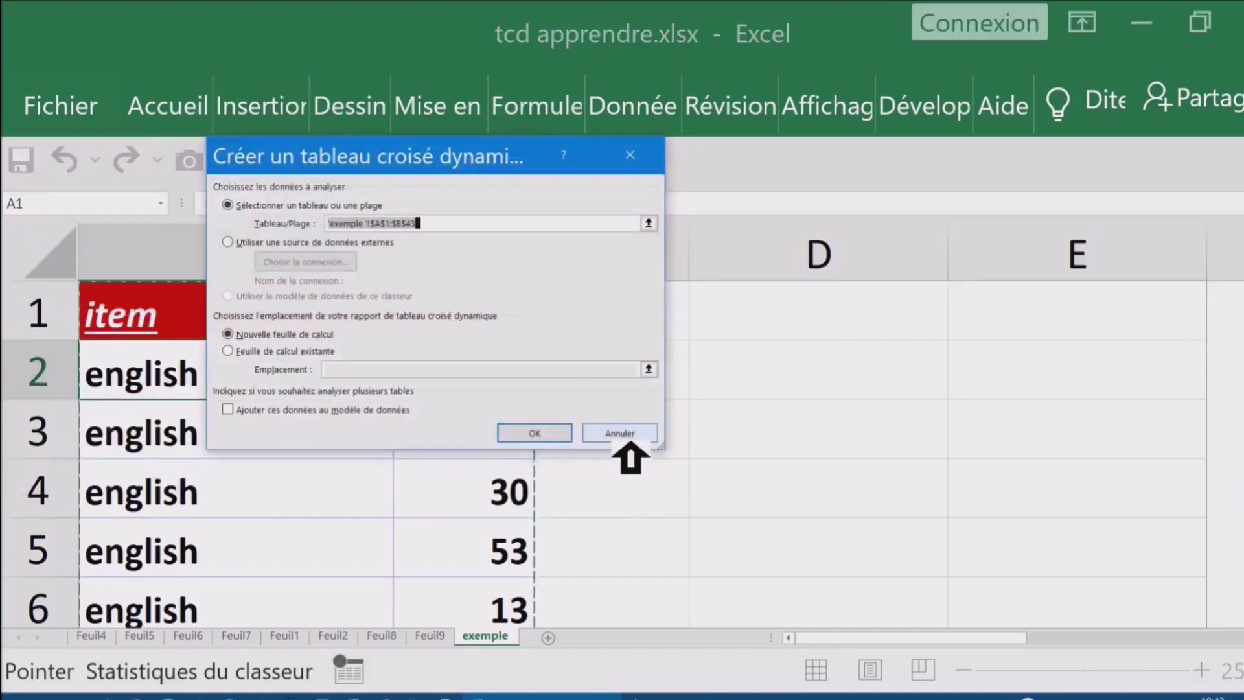
left_click(618, 429)
Step: Create a pivot table from the exemple sheet's range A1:B43 on a new worksheet
left_click(262, 116)
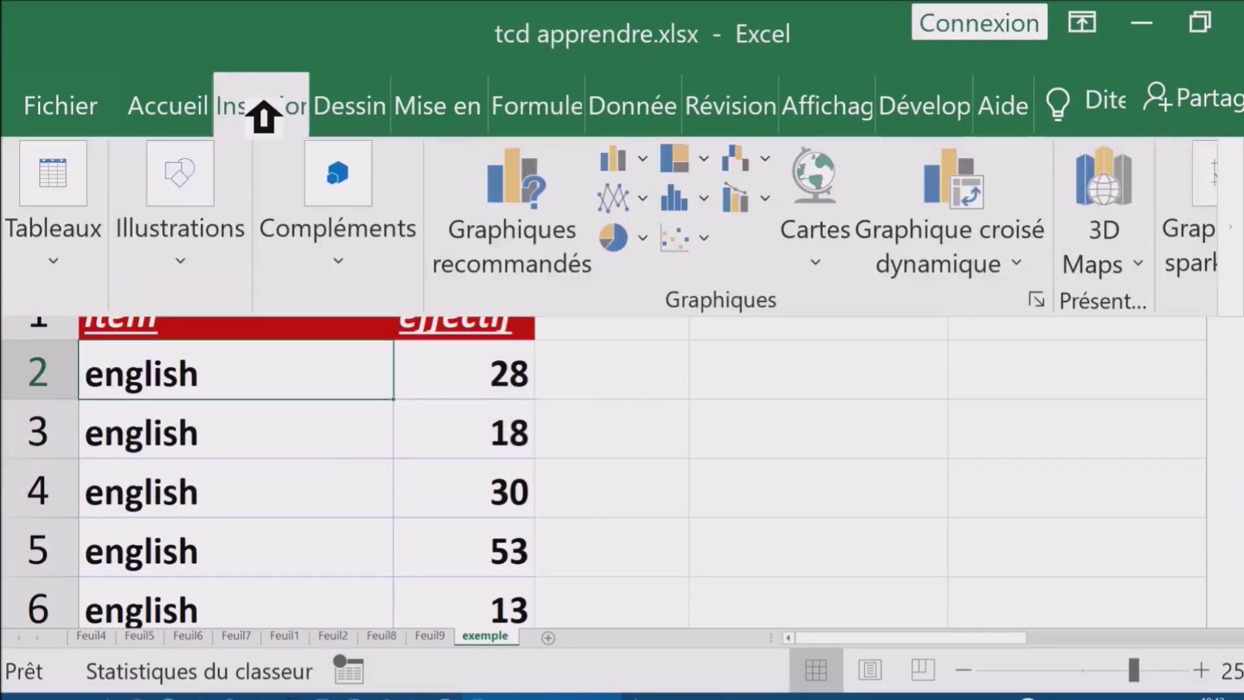
left_click(78, 211)
left_click(101, 381)
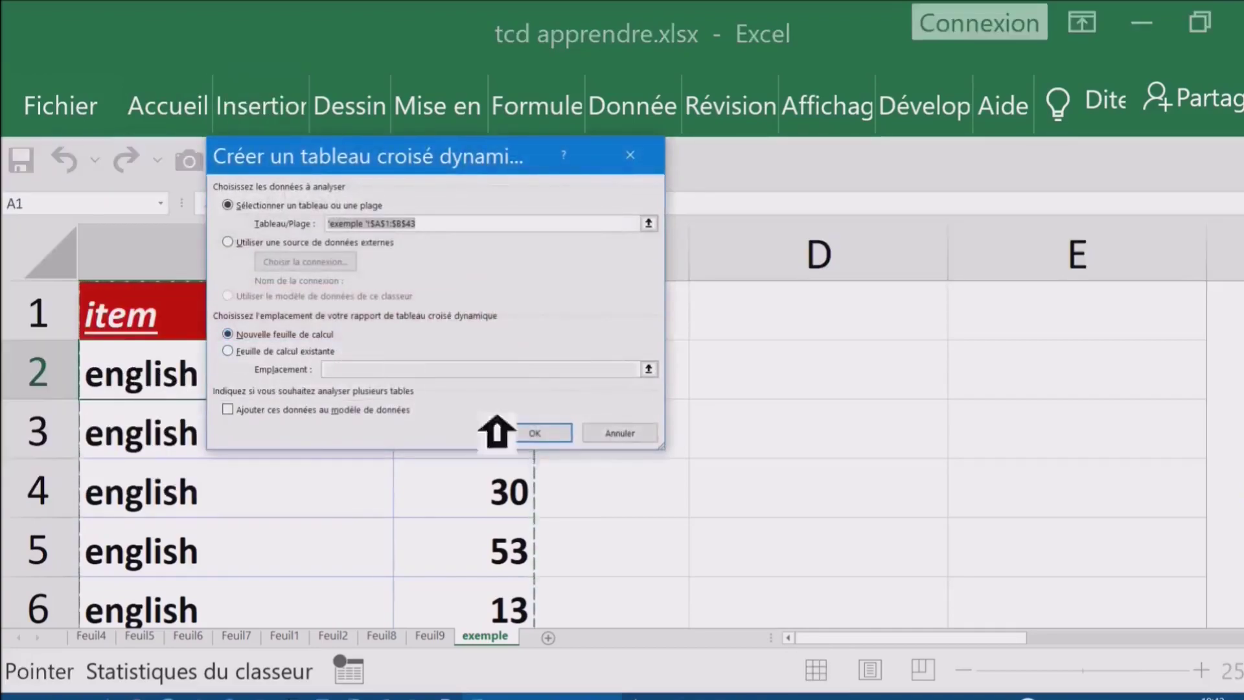
left_click(538, 433)
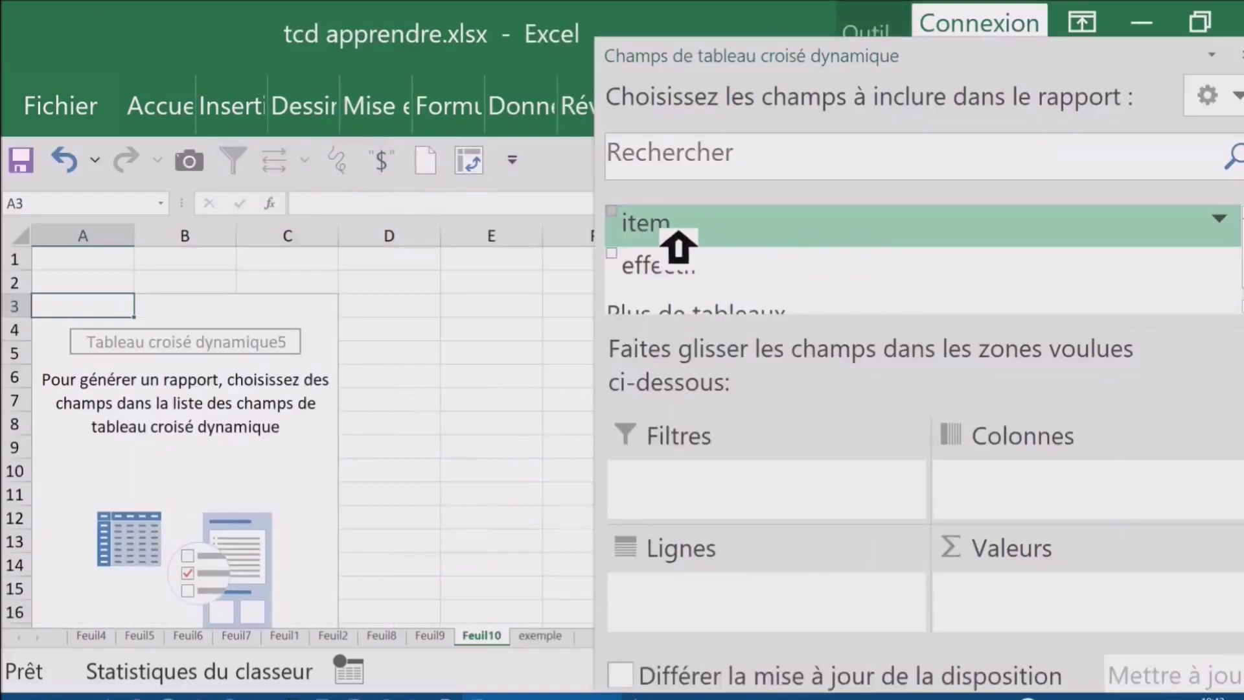
Step: Place item in the pivot table's rows and effectif in its values, and close the field list
left_click_drag(678, 232, 677, 240)
left_click_drag(677, 290, 667, 586)
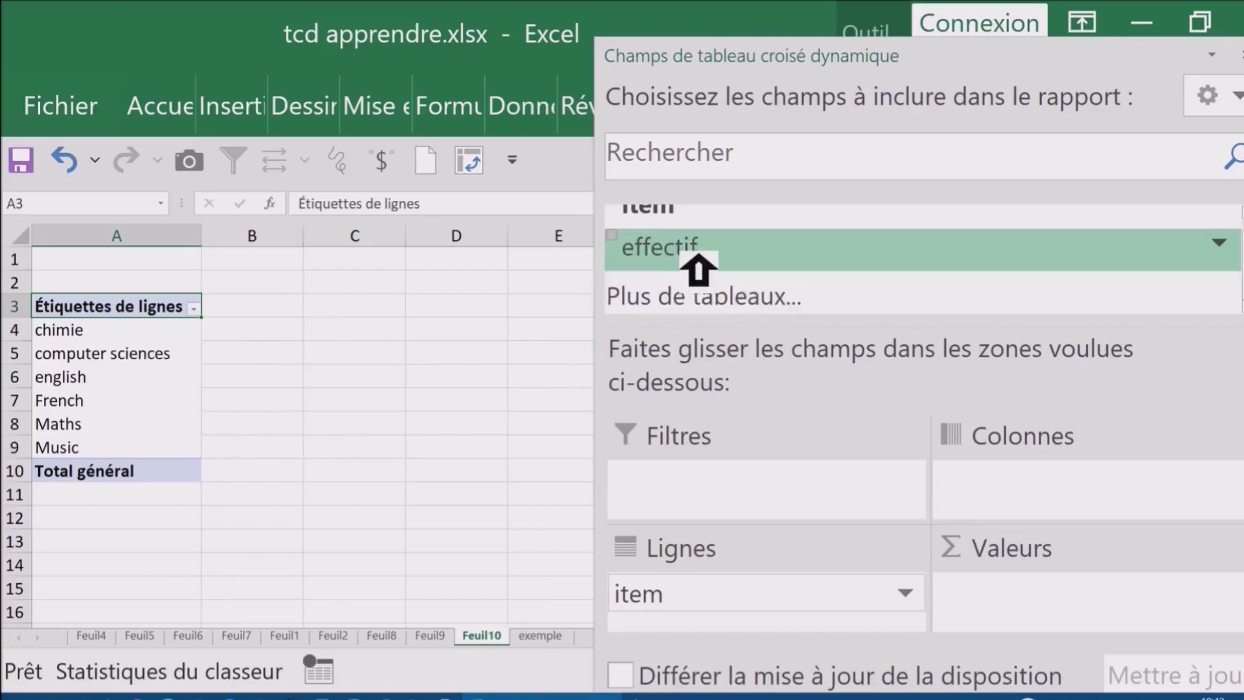
left_click_drag(881, 451, 994, 605)
left_click(324, 333)
left_click(279, 398)
left_click(178, 356)
left_click(1241, 56)
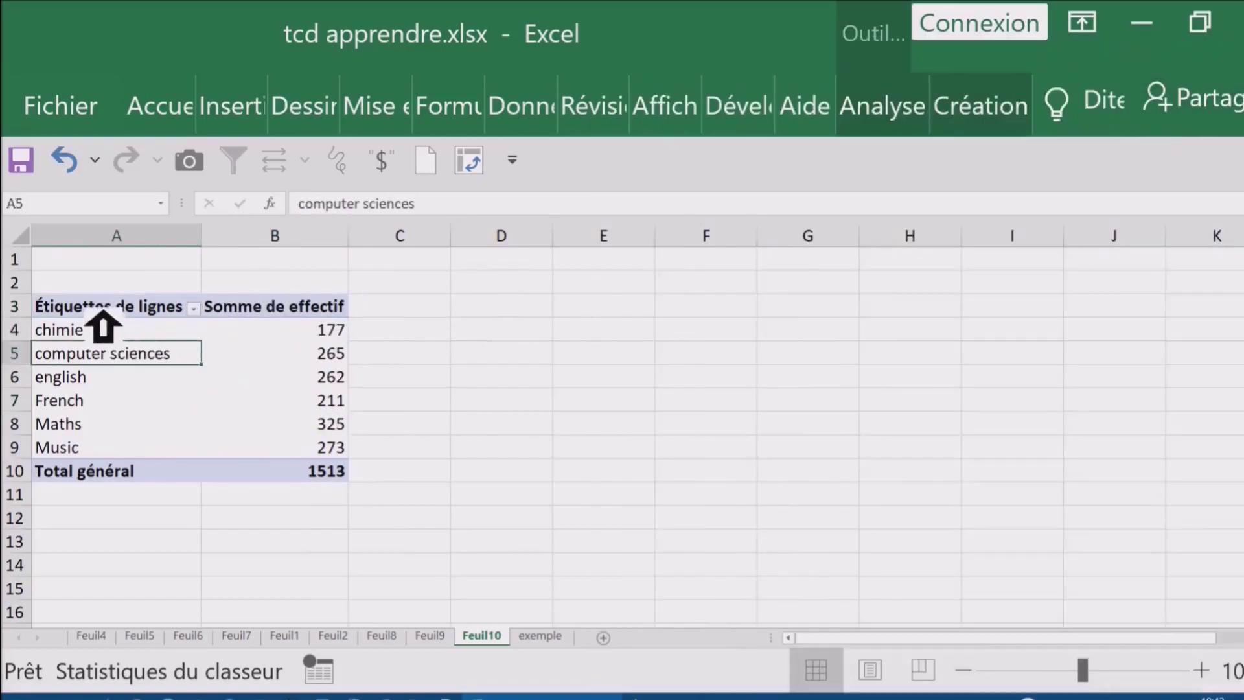
Step: Set the report layout of the pivot table on Feuil10 to tabular form
left_click(148, 311)
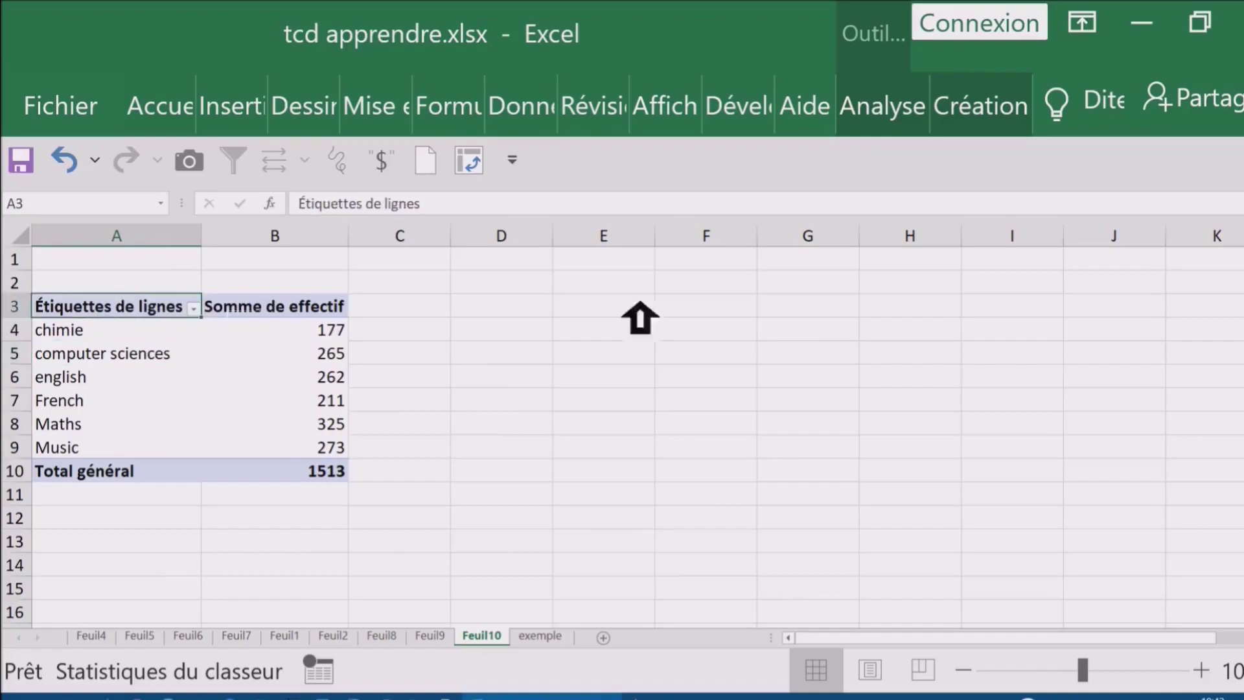
left_click(1006, 111)
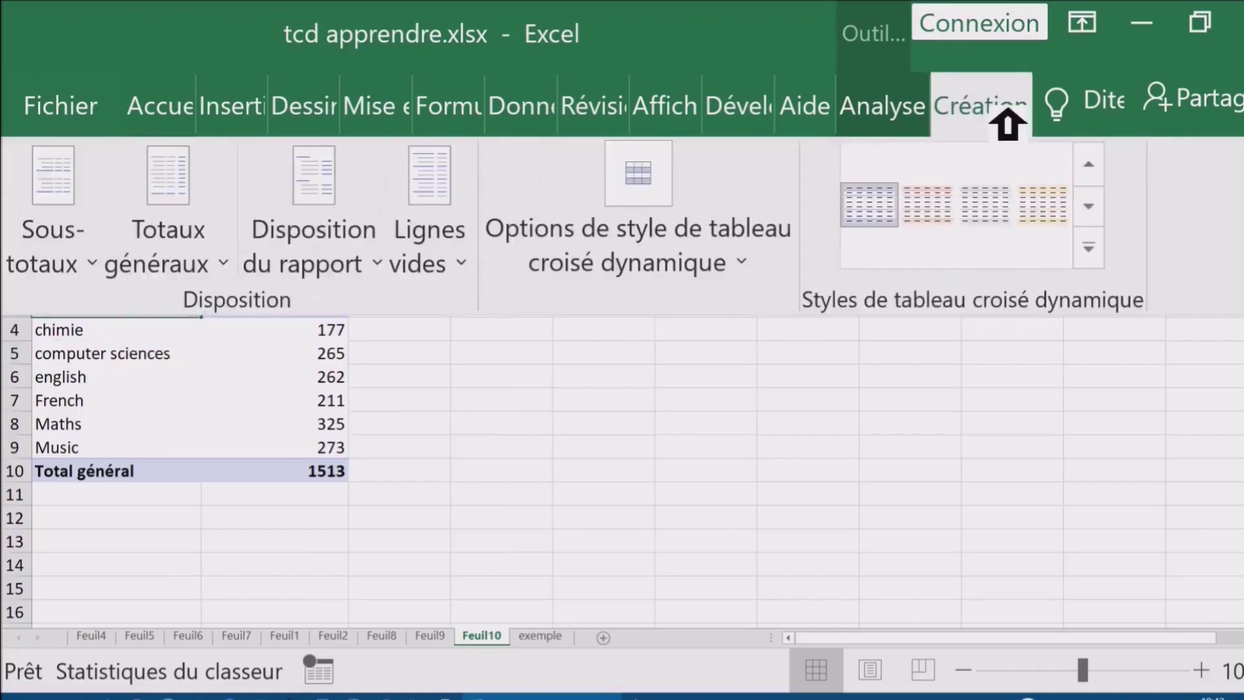
left_click(362, 267)
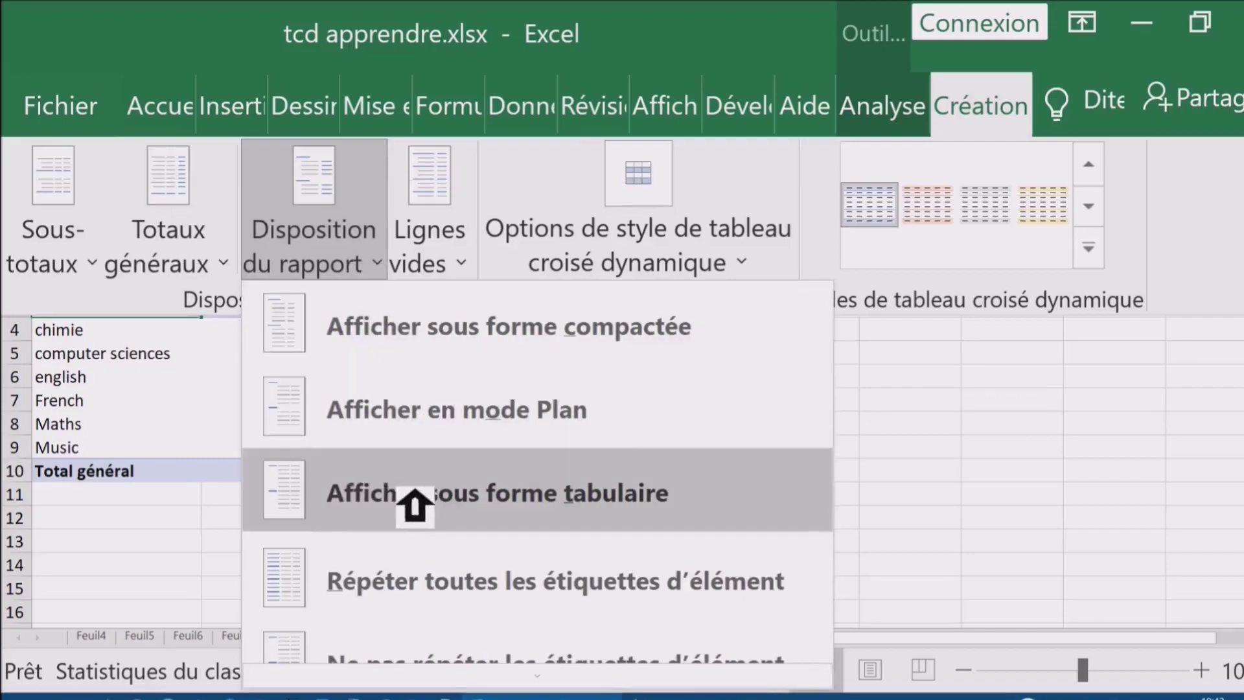
left_click(564, 509)
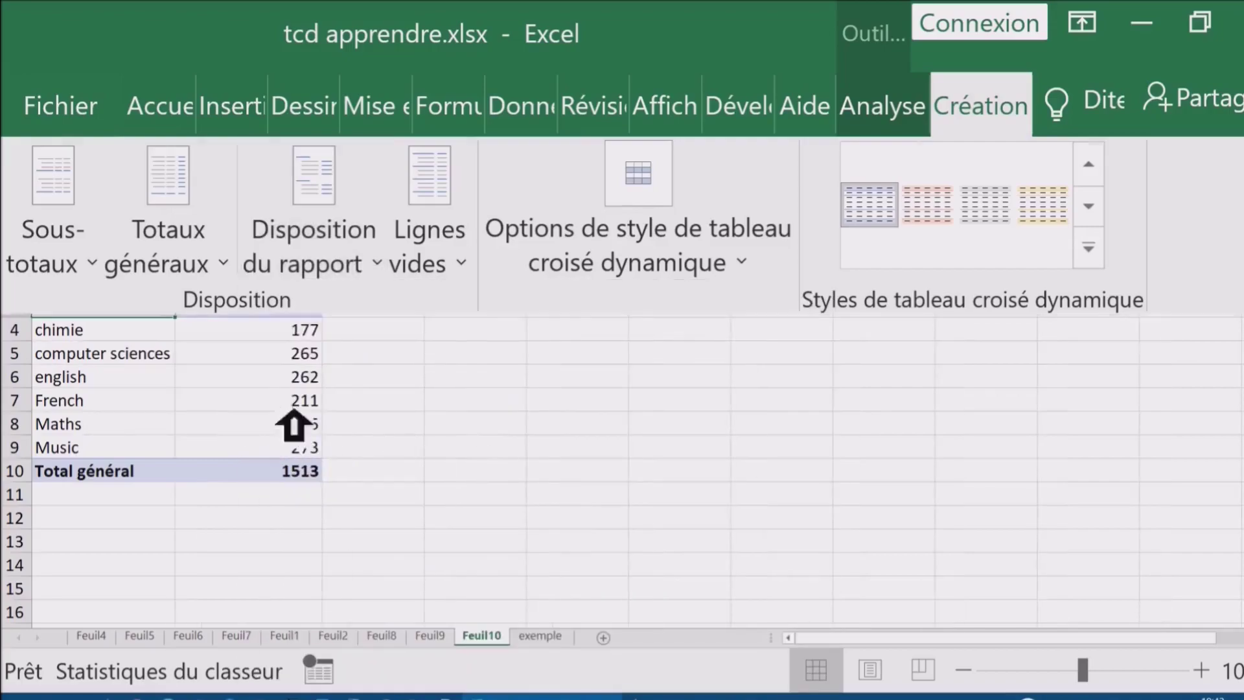
left_click(476, 405)
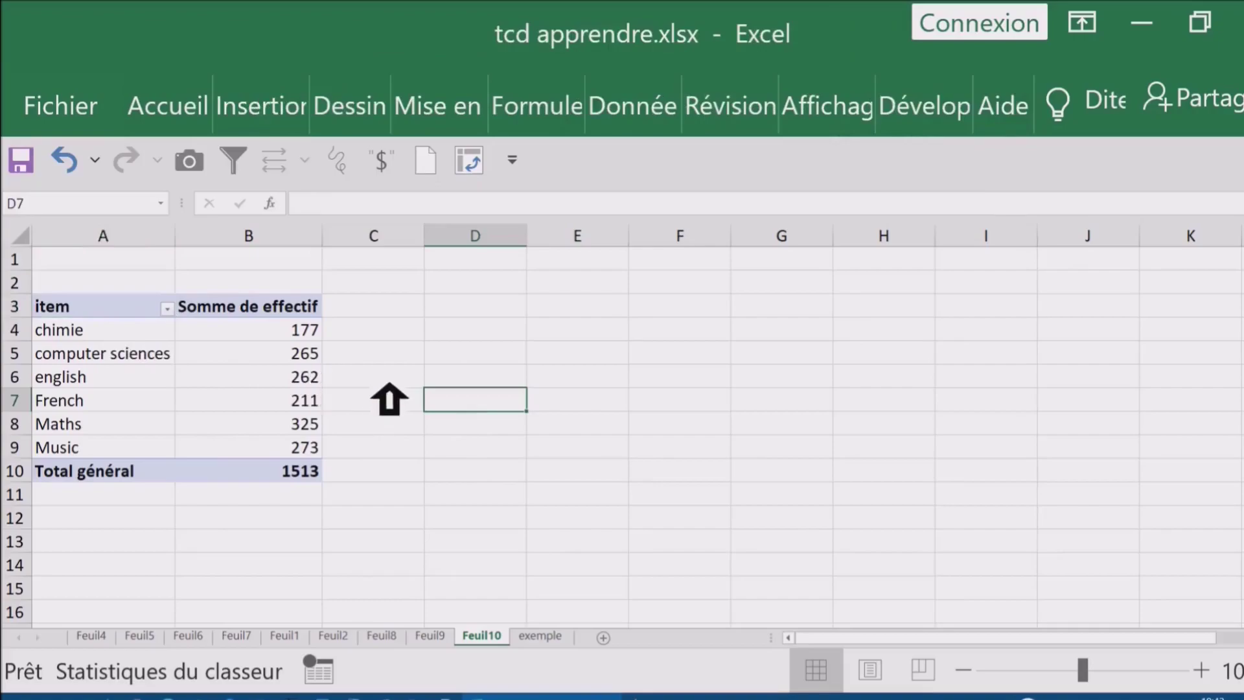
Step: Examine the effectif sum of each item in the enlarged pivot table on Feuil10
scroll(390, 400, "up", 6)
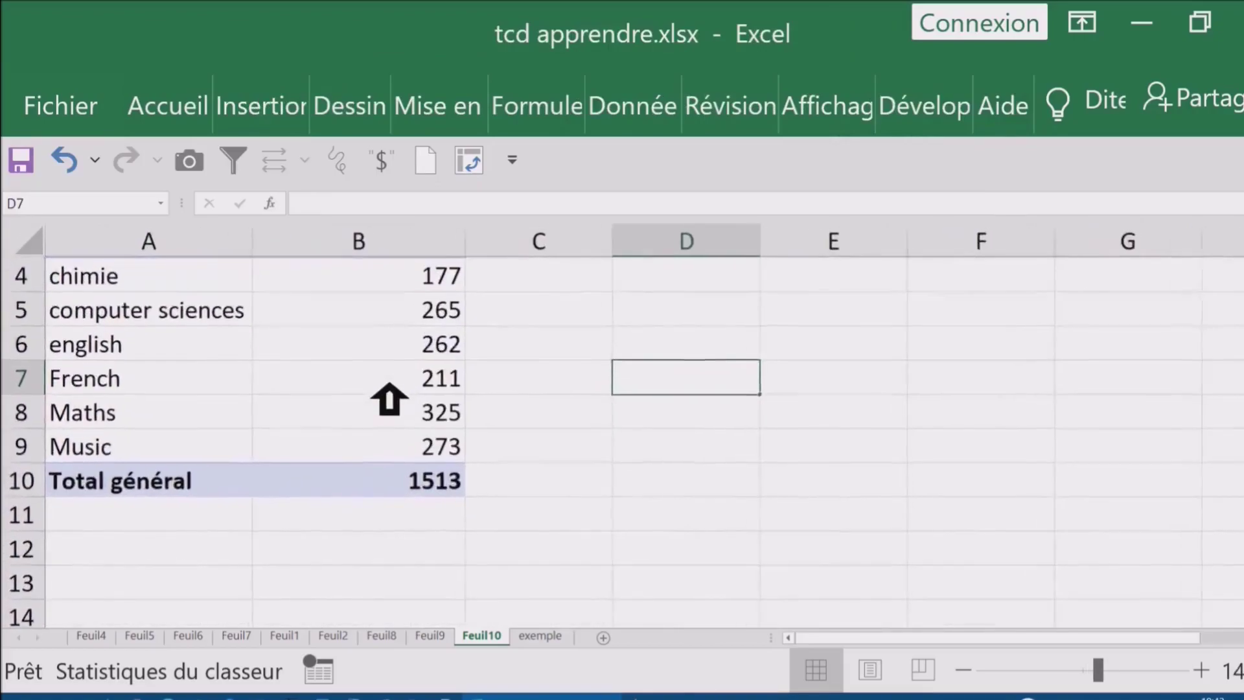
scroll(389, 399, "up", 1)
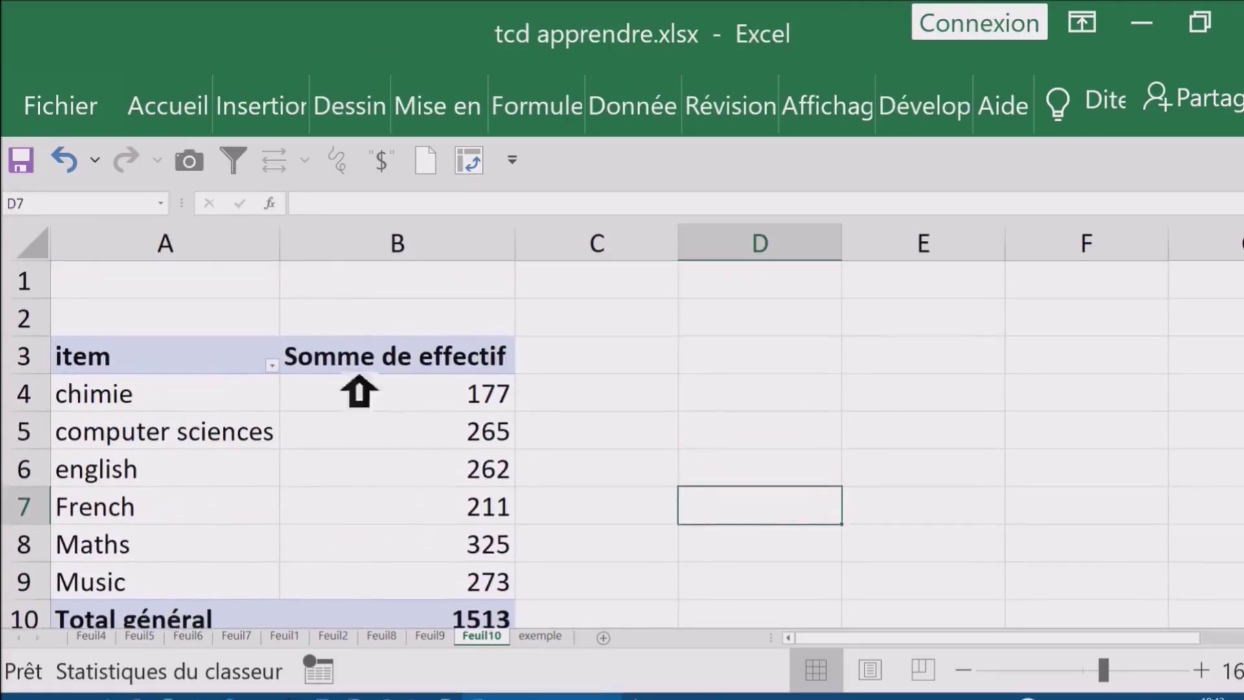
left_click(409, 361)
left_click(406, 408)
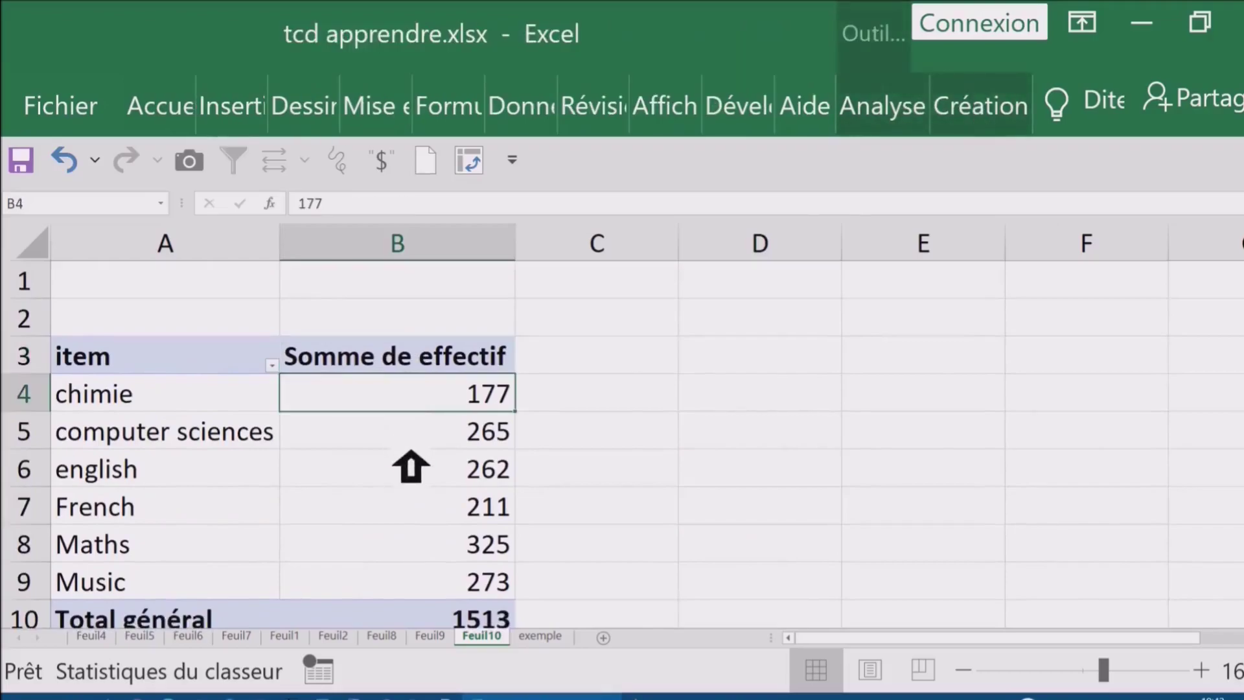
mouse_move(411, 463)
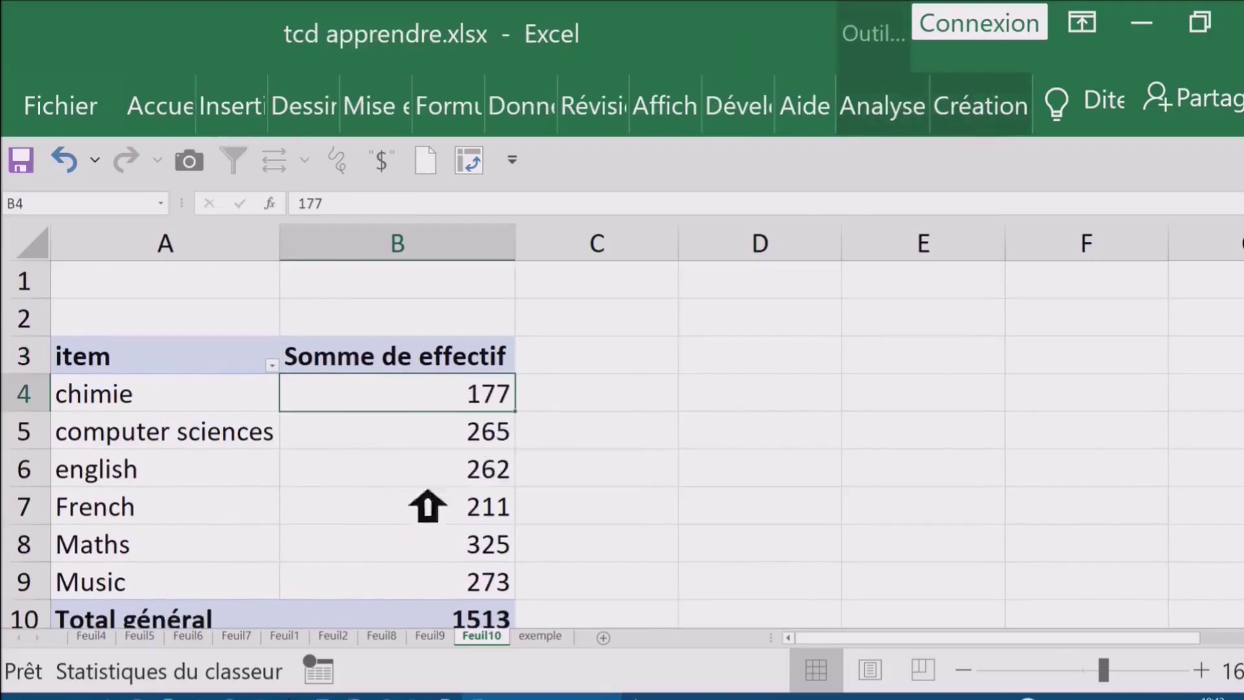
mouse_move(391, 409)
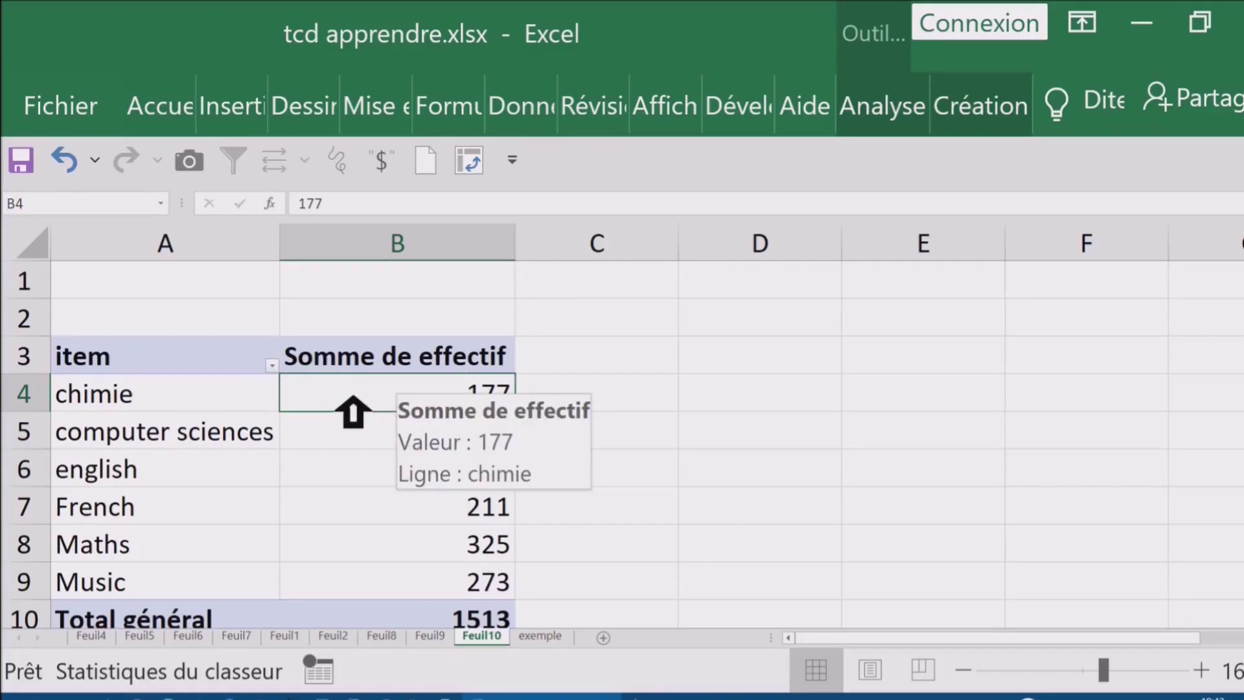
left_click_drag(437, 415, 433, 593)
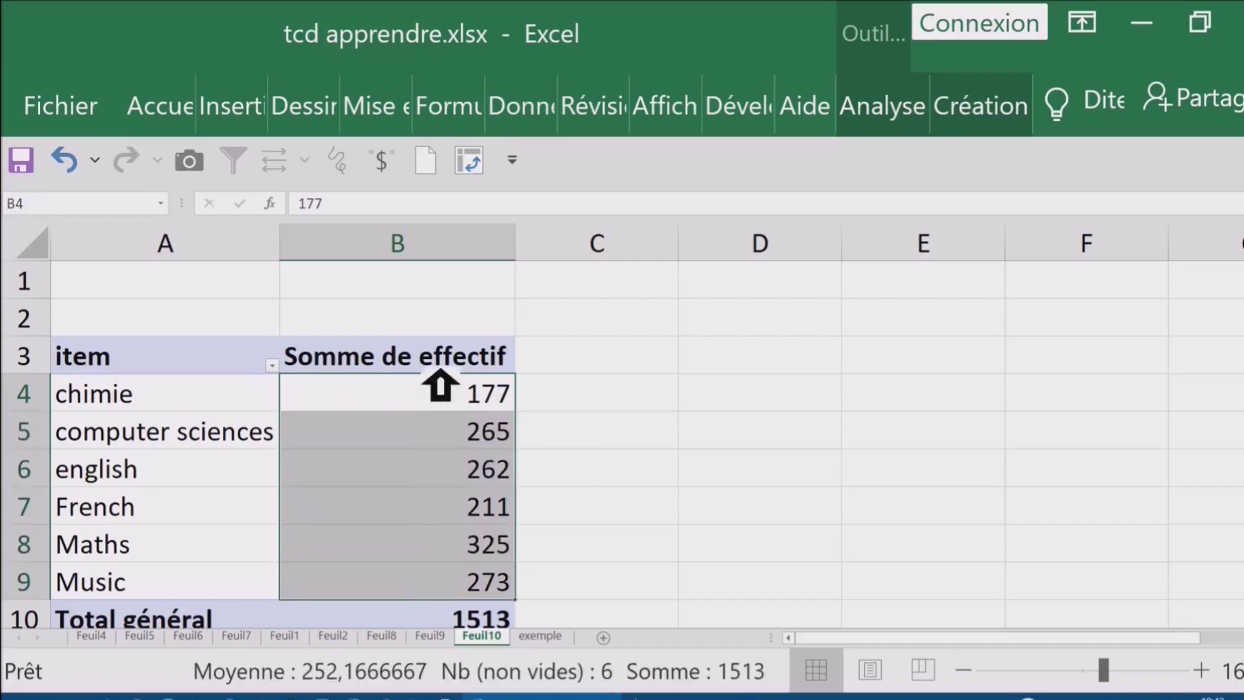
Step: Summarise the pivot table's effectif values by average (Moyenne) instead of by sum
left_click(415, 403)
right_click(412, 413)
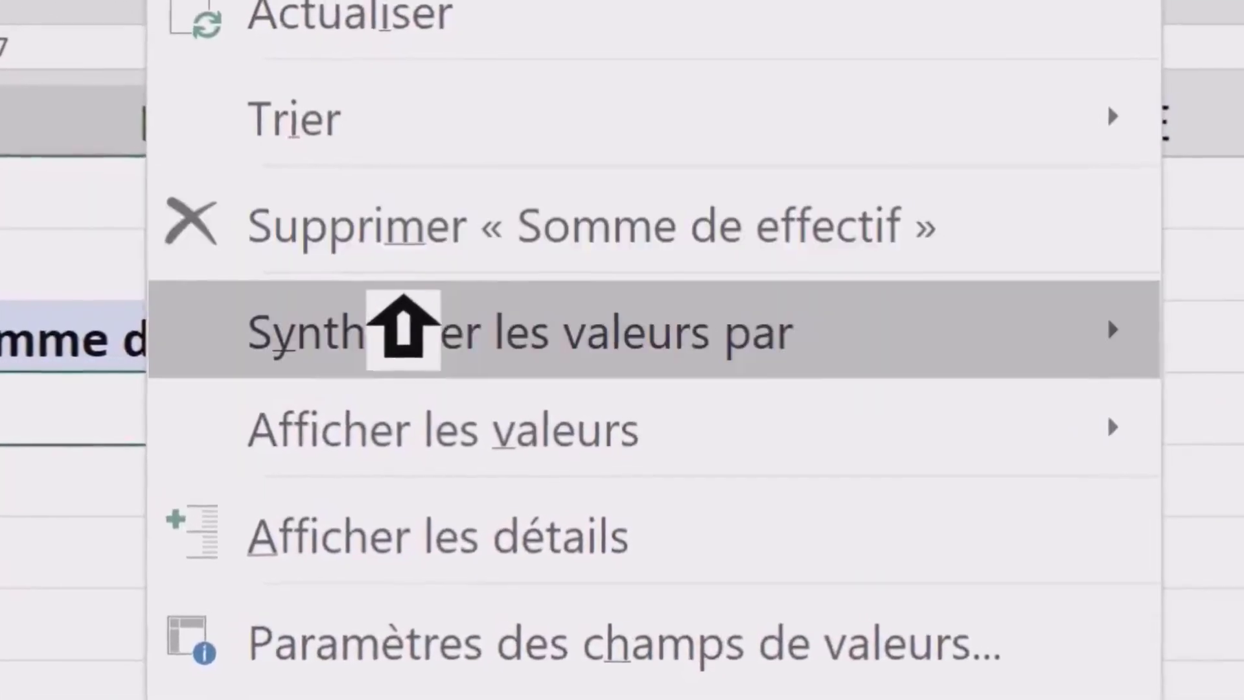
mouse_move(738, 334)
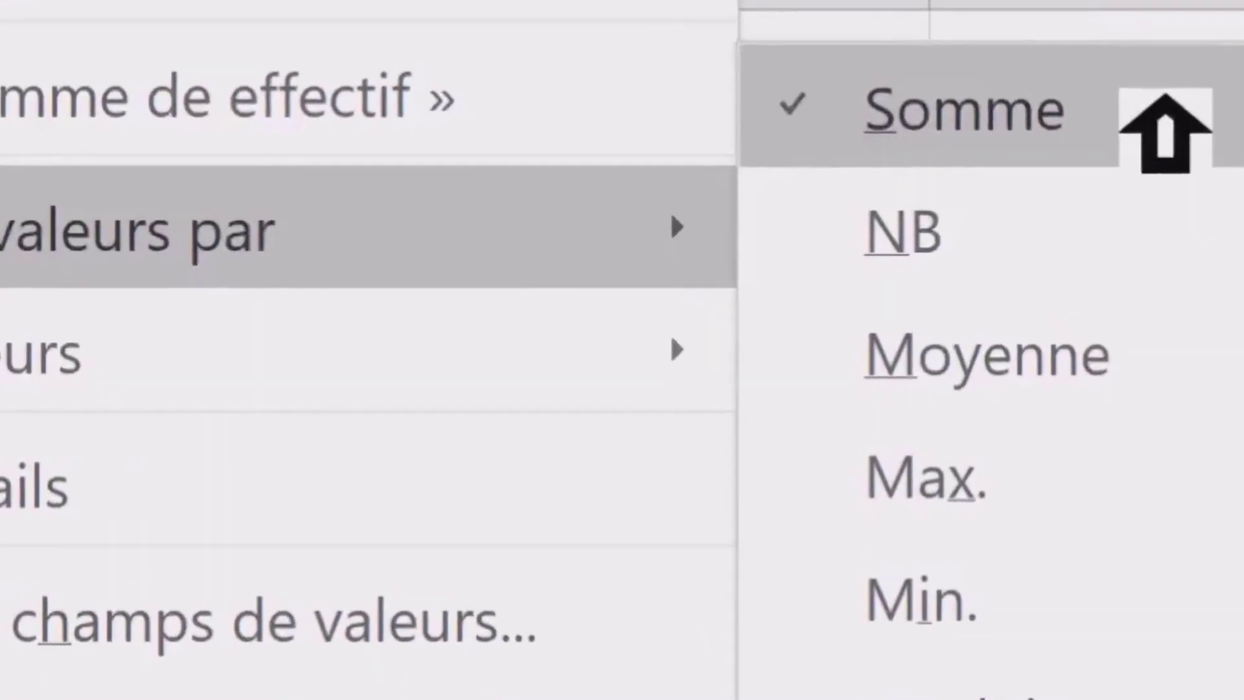
left_click(1133, 379)
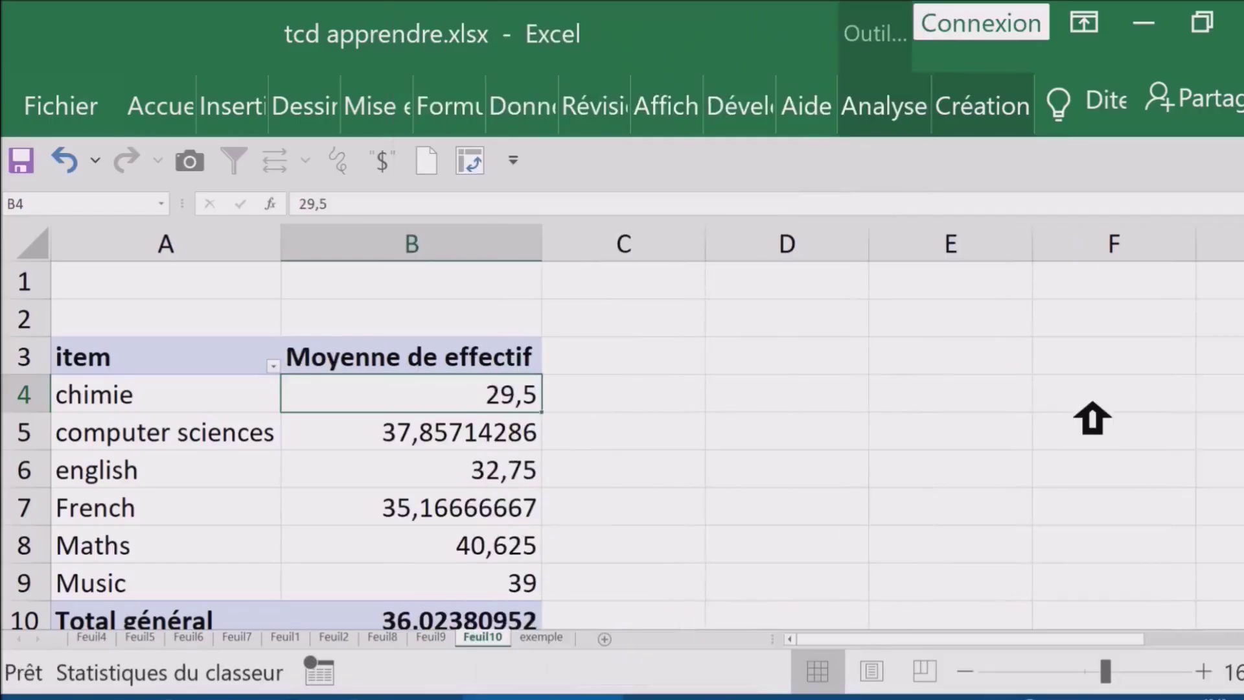
Step: Format the pivot table's average effectif values on Feuil10 as Nombre with 2 decimals
left_click(494, 509)
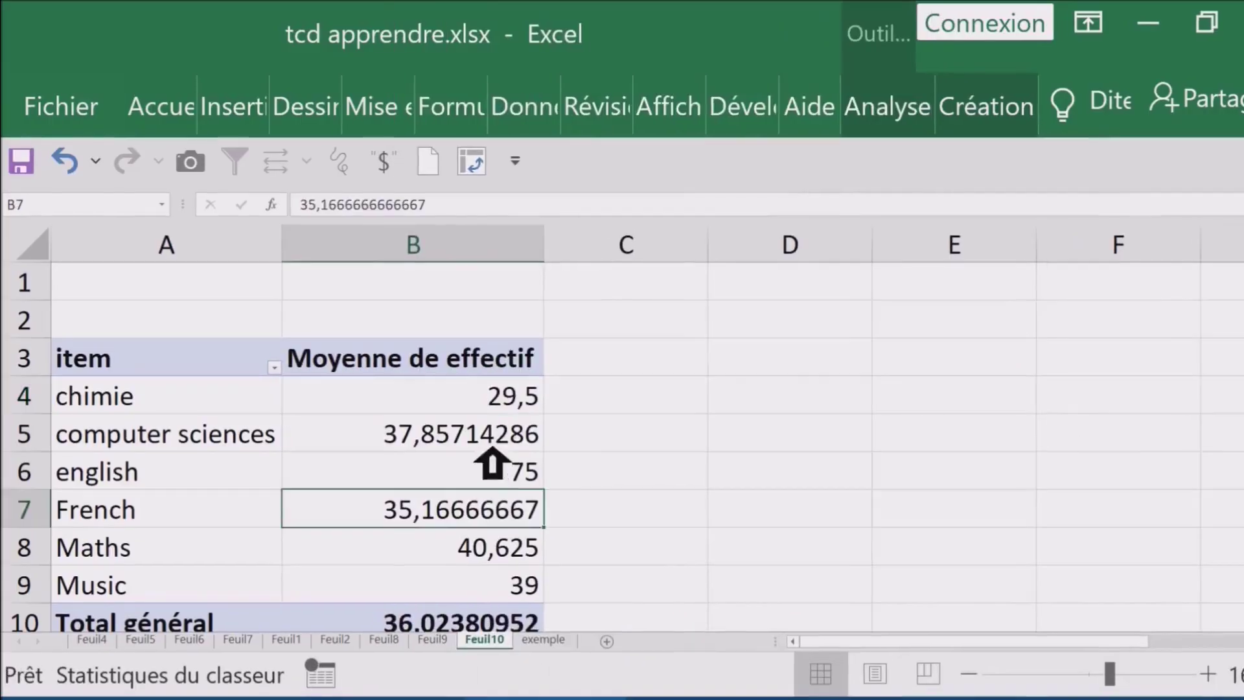
left_click(492, 447)
mouse_move(489, 454)
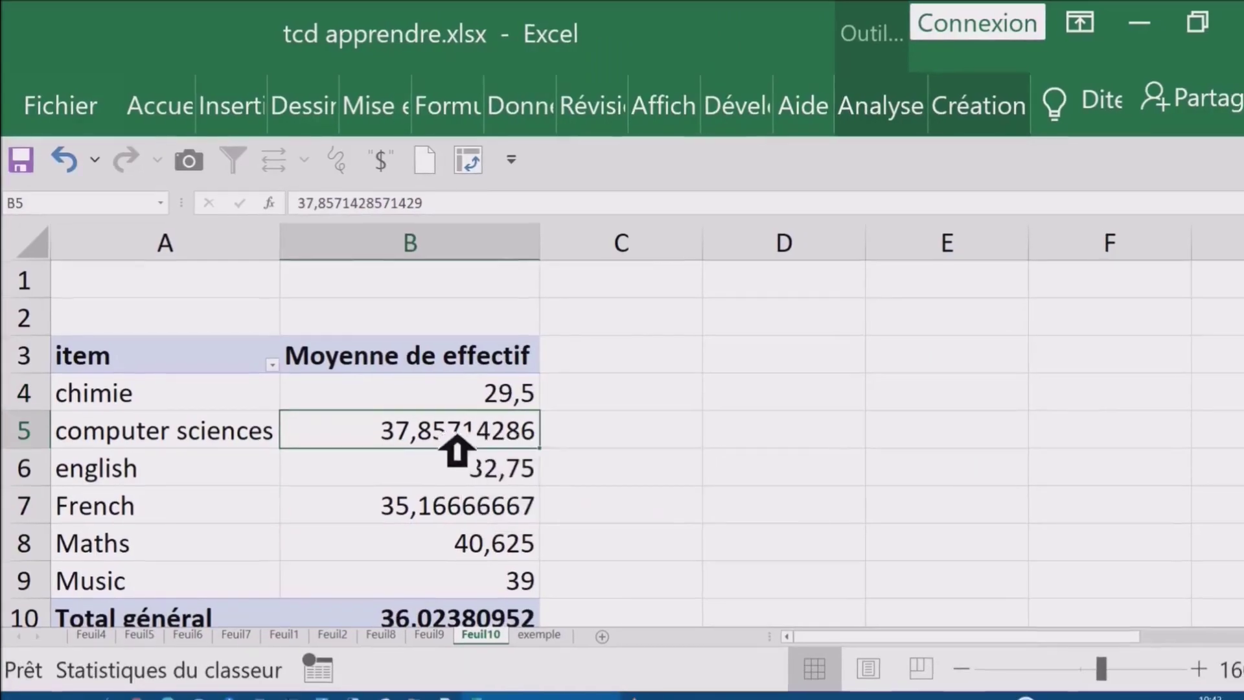
left_click_drag(419, 405, 422, 589)
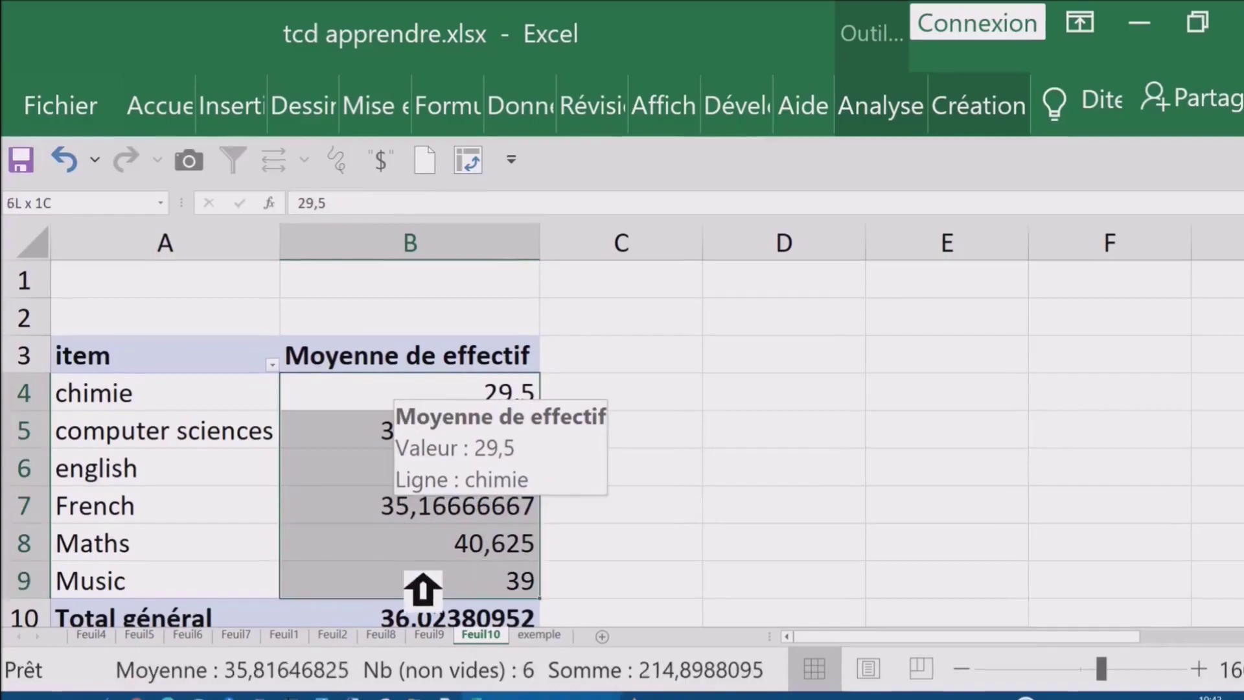
left_click(397, 433)
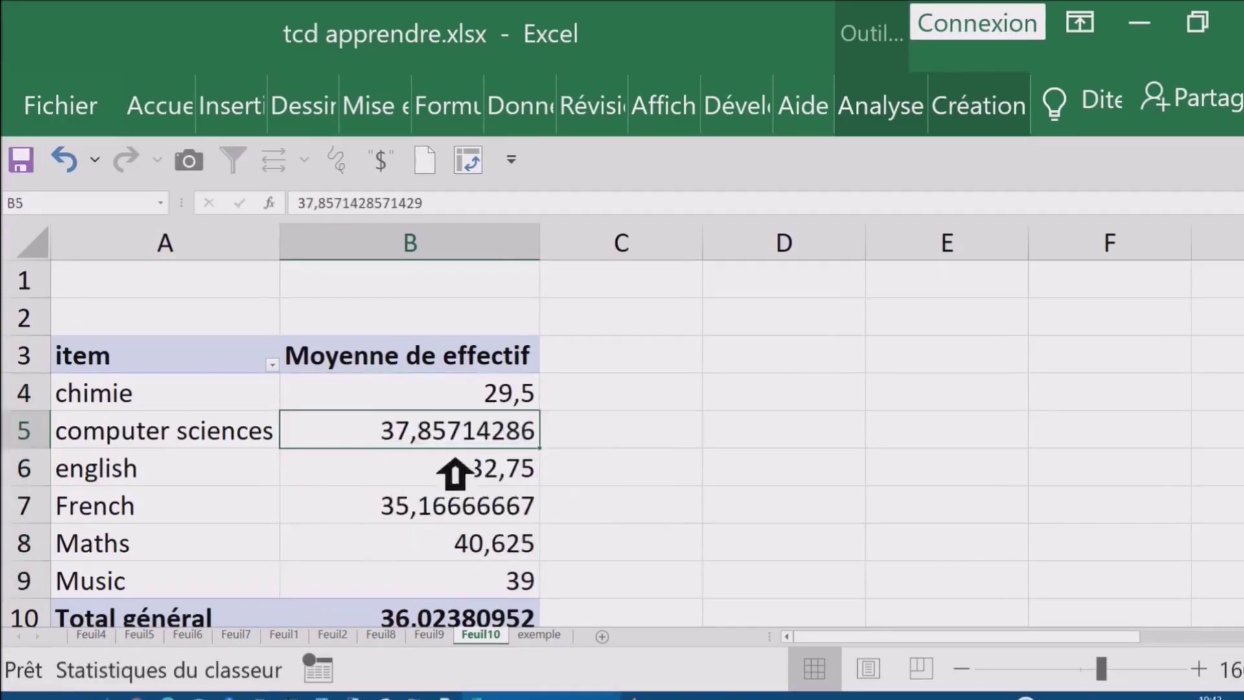
right_click(389, 431)
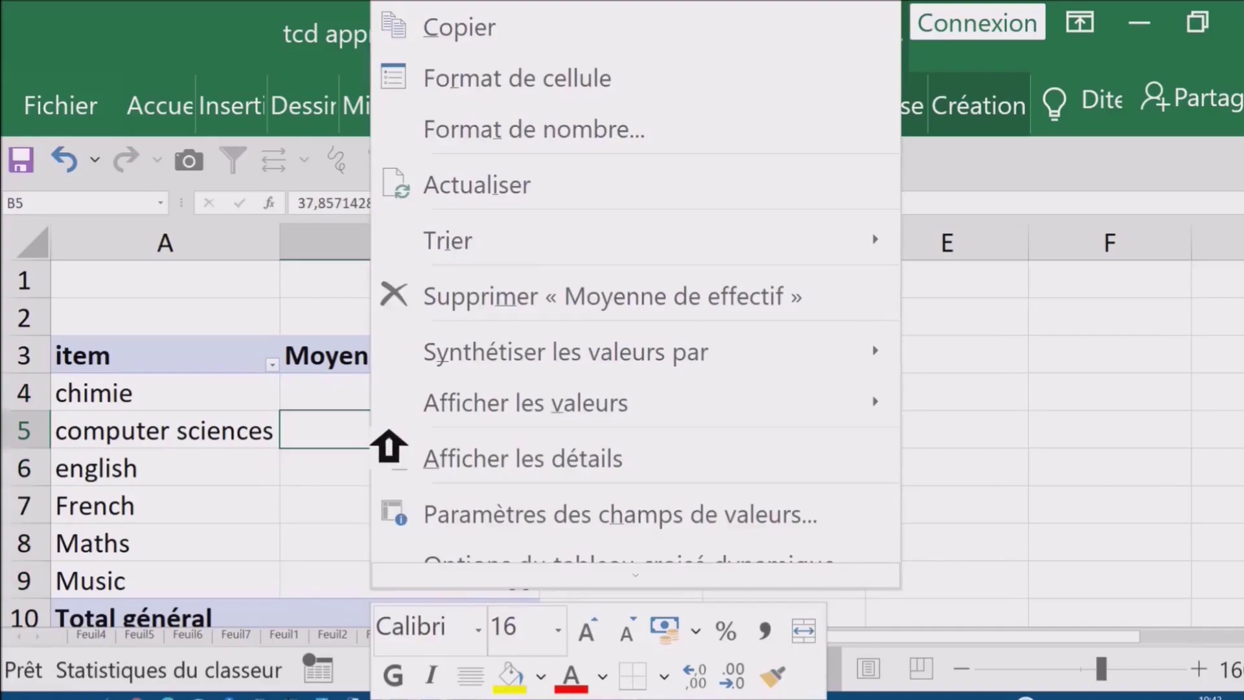
left_click(535, 142)
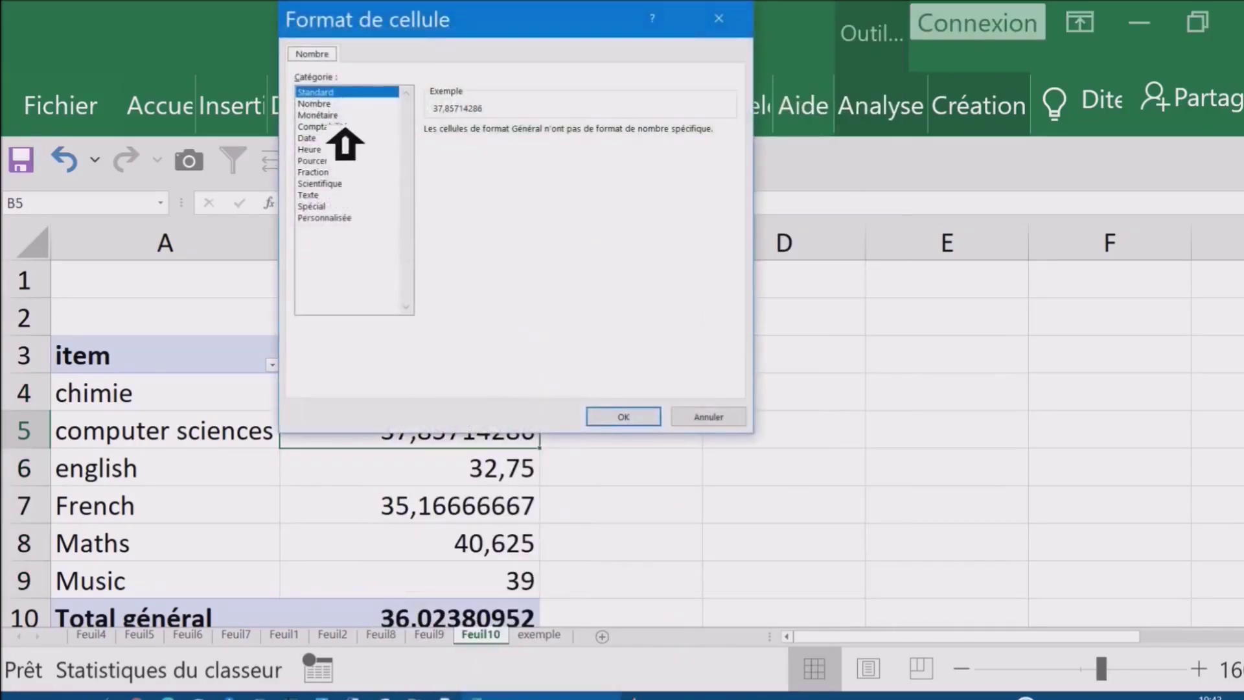
left_click(332, 105)
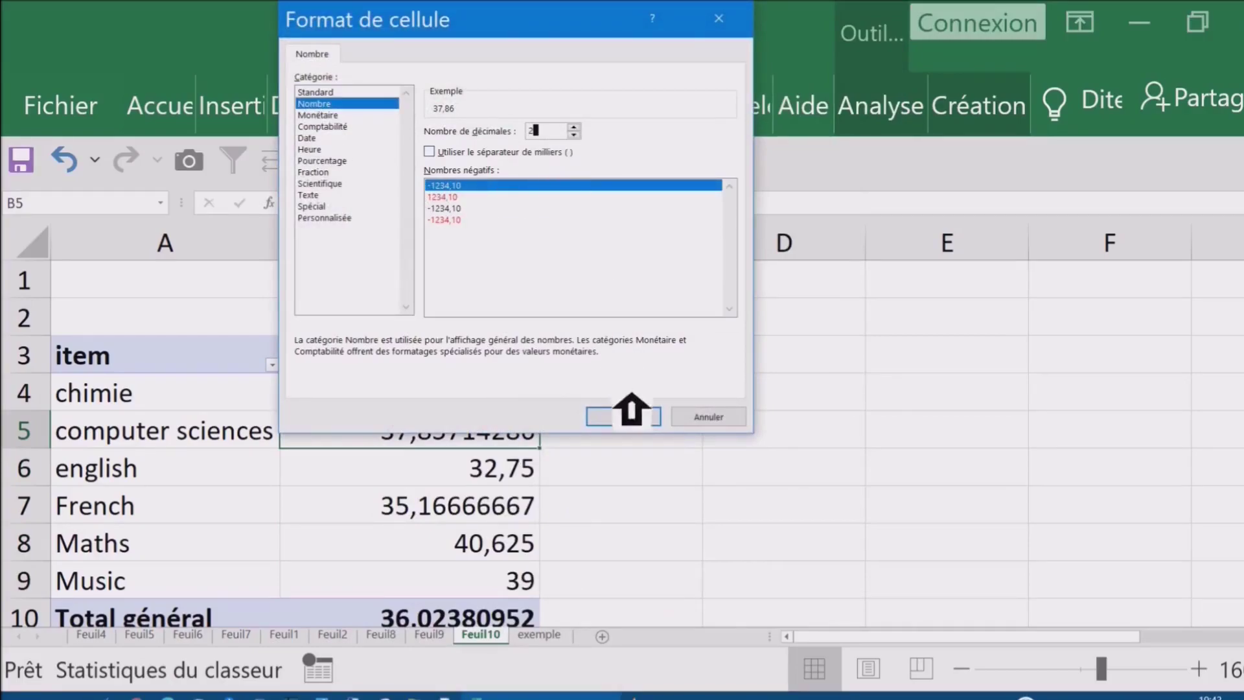
left_click(624, 417)
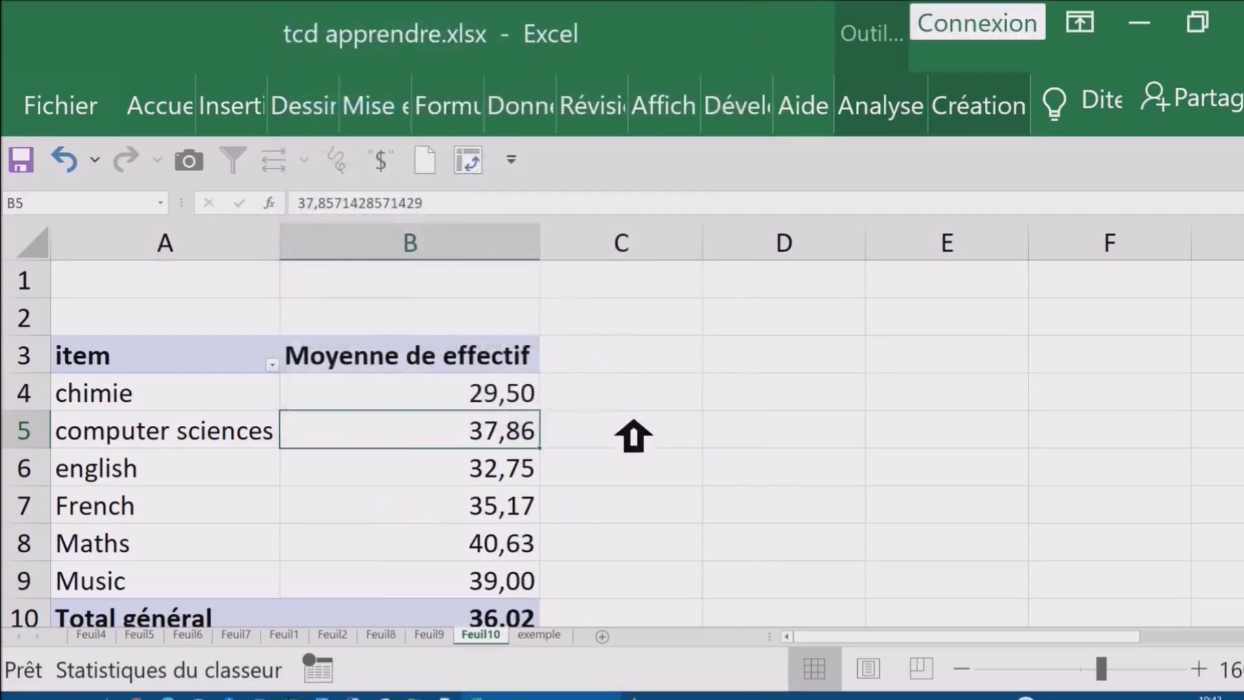
Step: Summarise the pivot table's effectif values by maximum (Max.) instead of by average
left_click(460, 397)
left_click(476, 453)
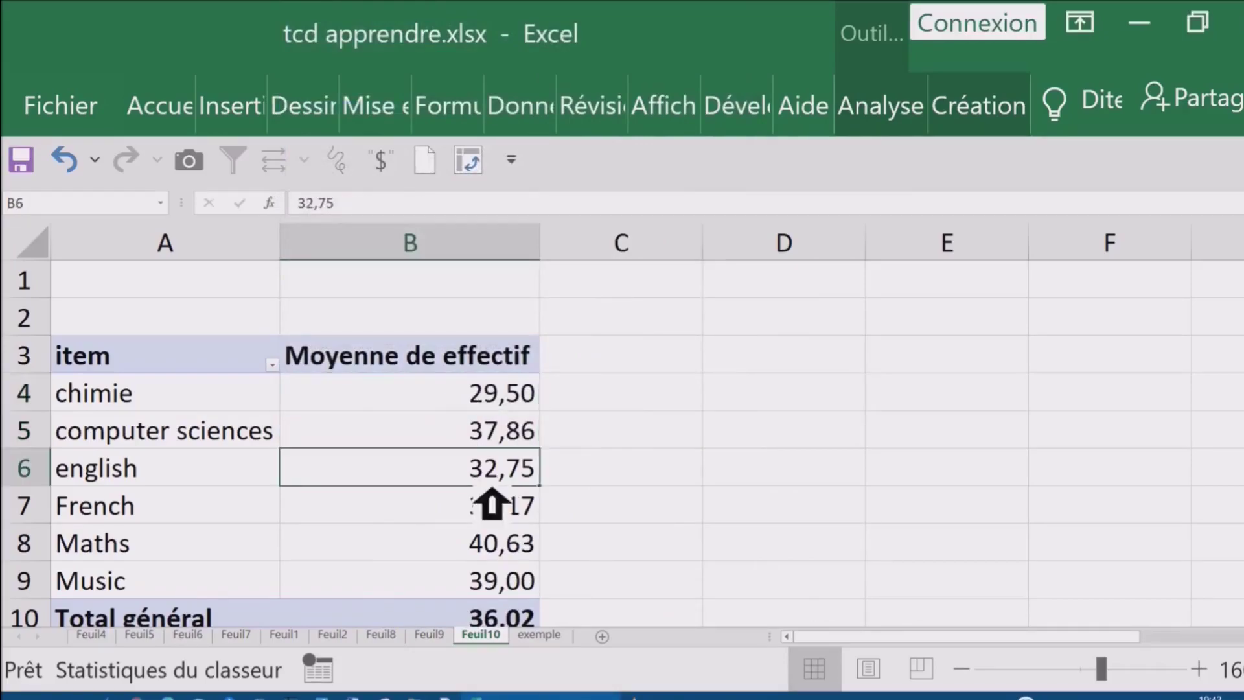
left_click(447, 406)
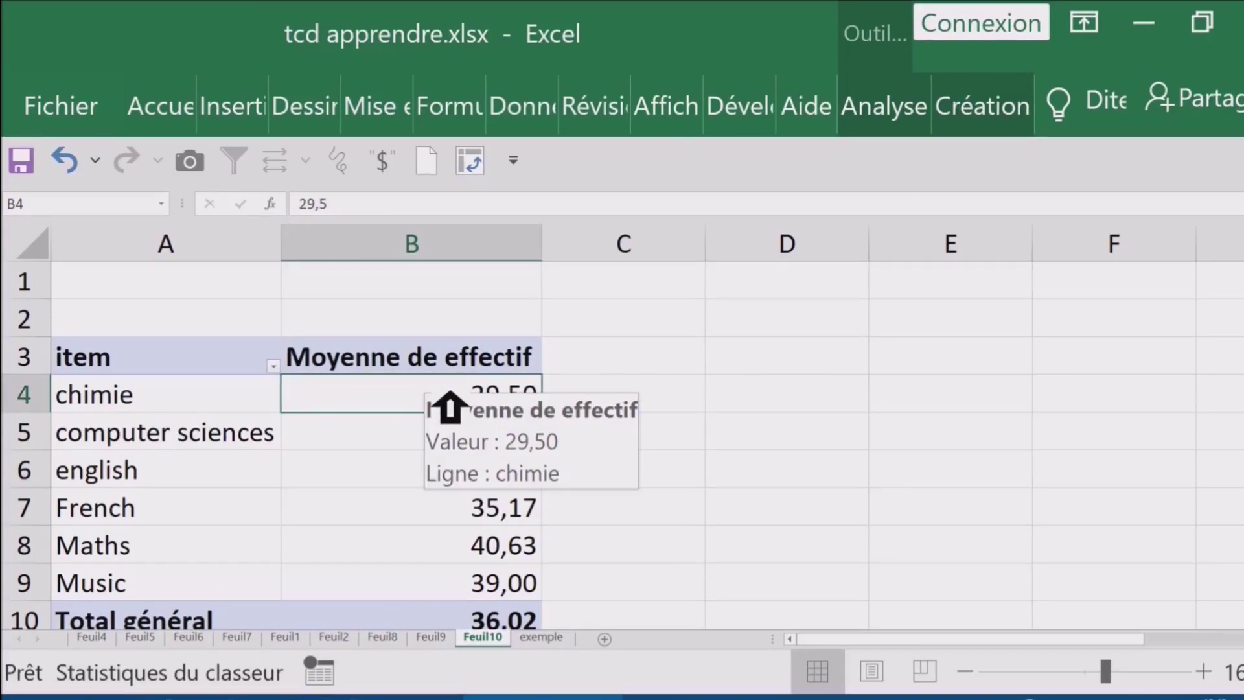
right_click(426, 417)
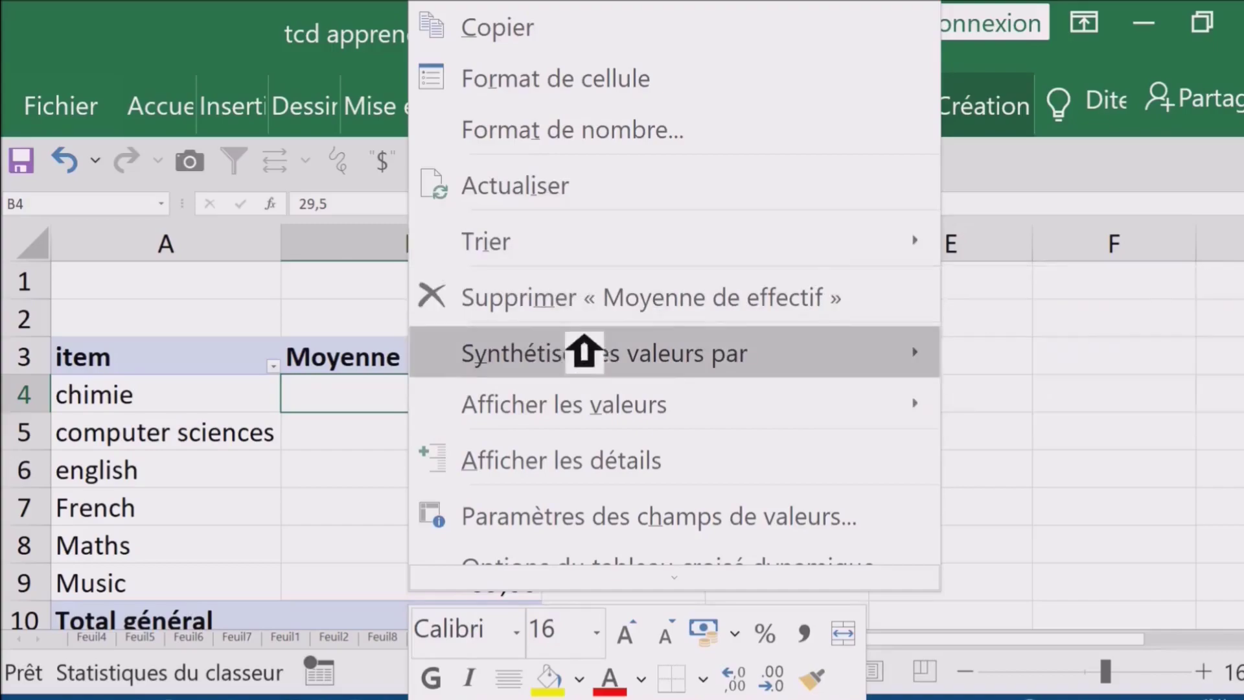
mouse_move(590, 361)
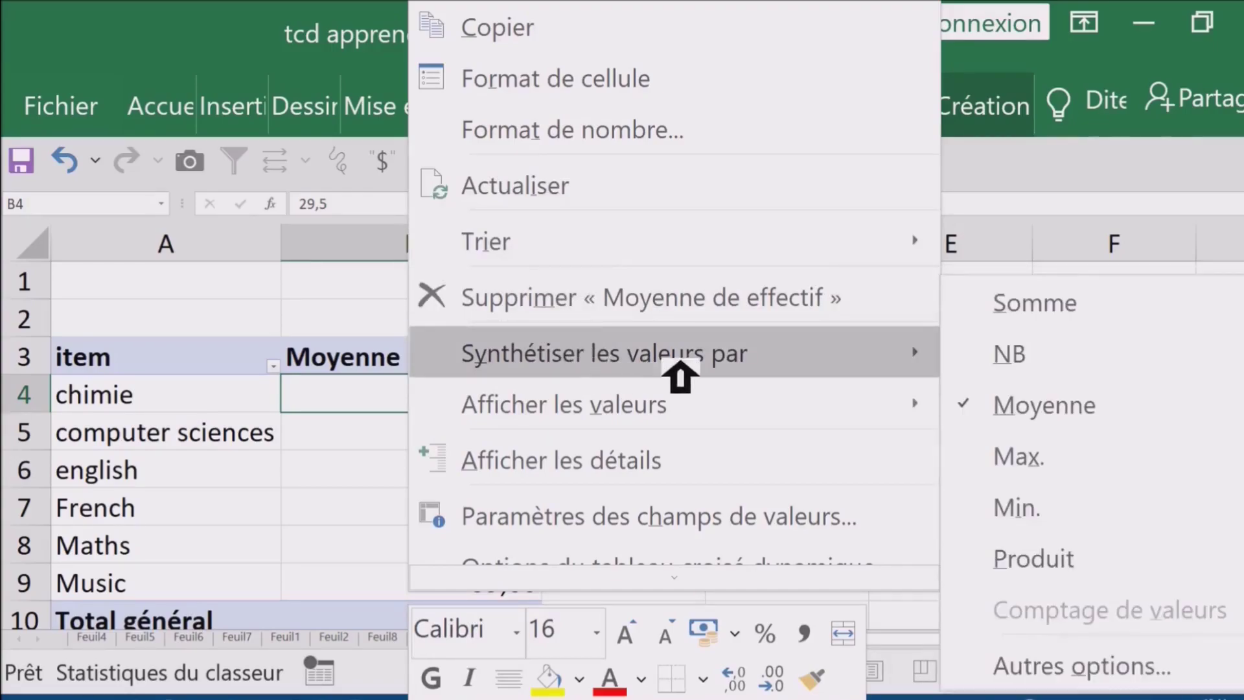
left_click(1091, 465)
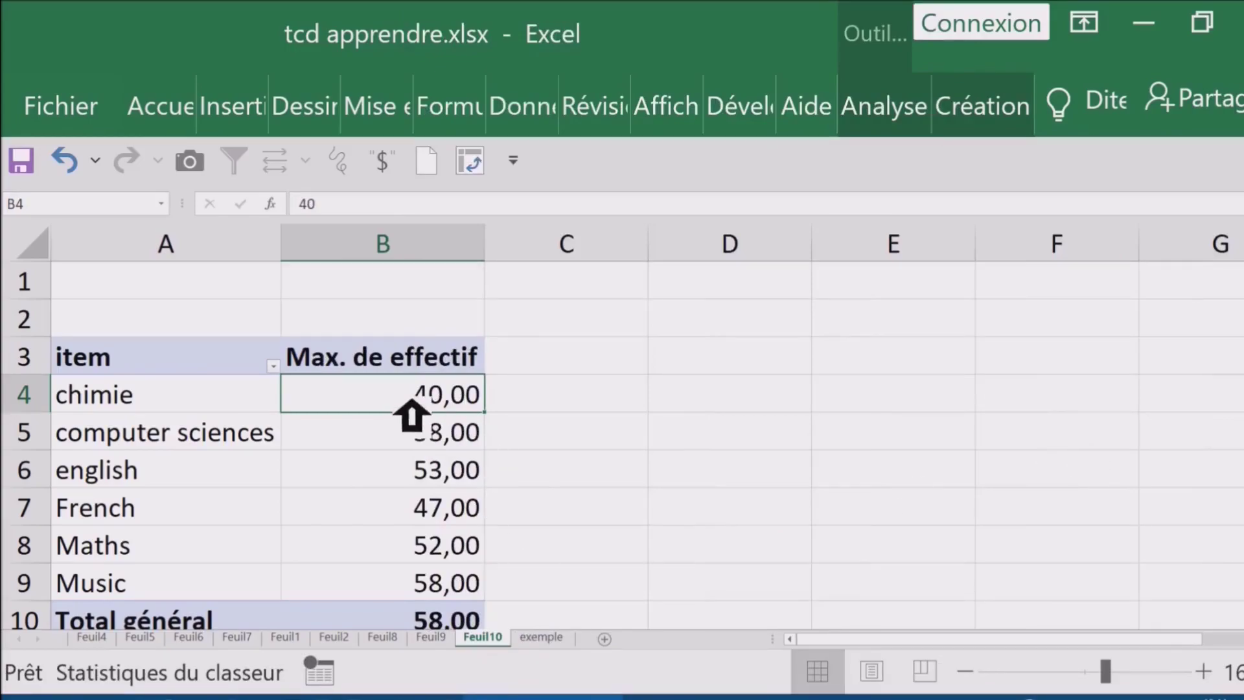
Step: Show the pivot table's field list, add effectif a second time to its values, and close the list
left_click(550, 364)
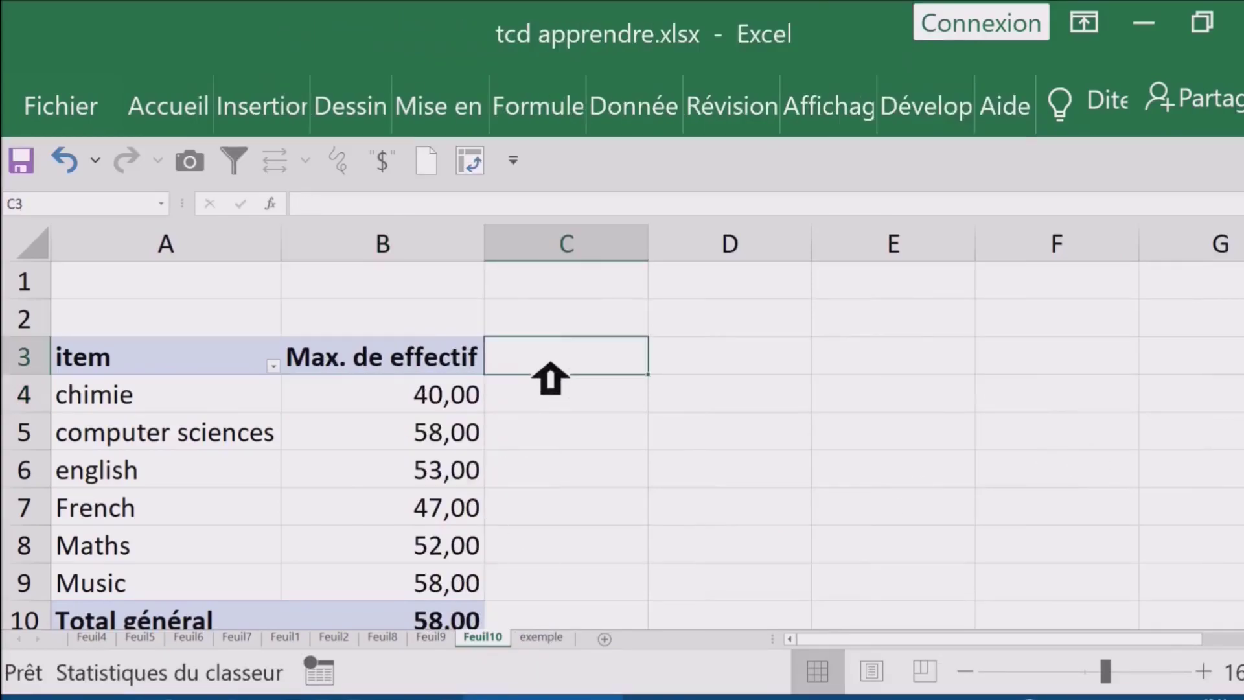
left_click(417, 396)
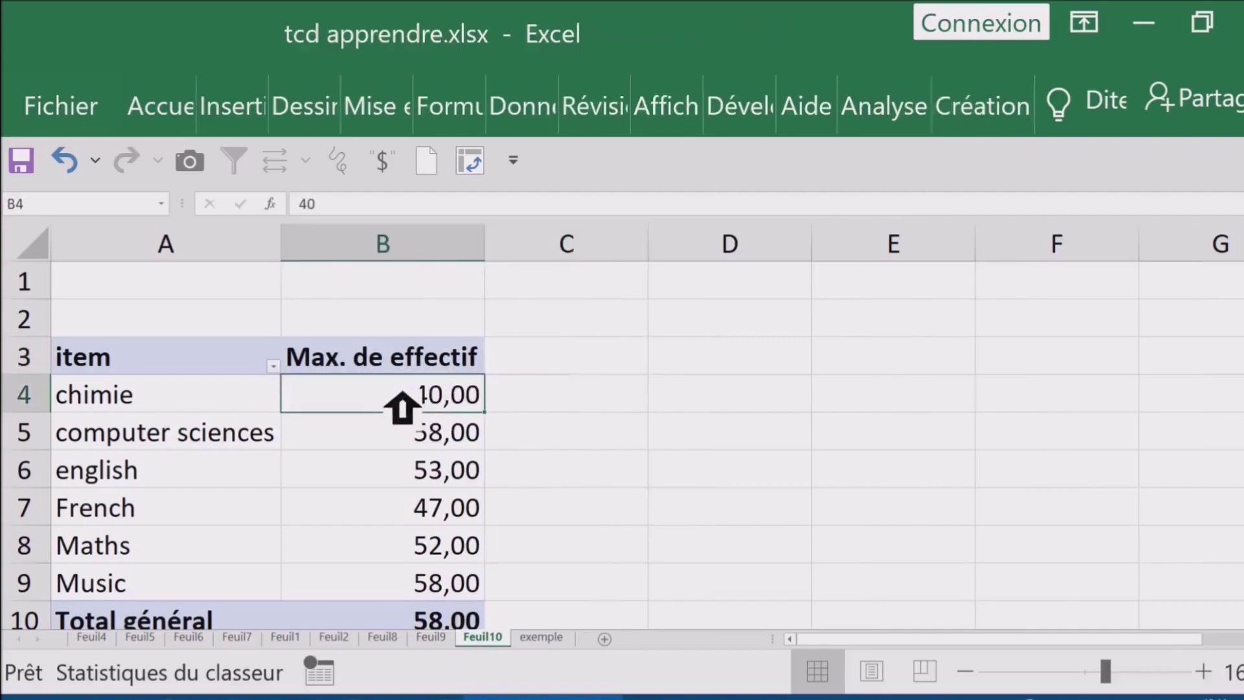
right_click(383, 408)
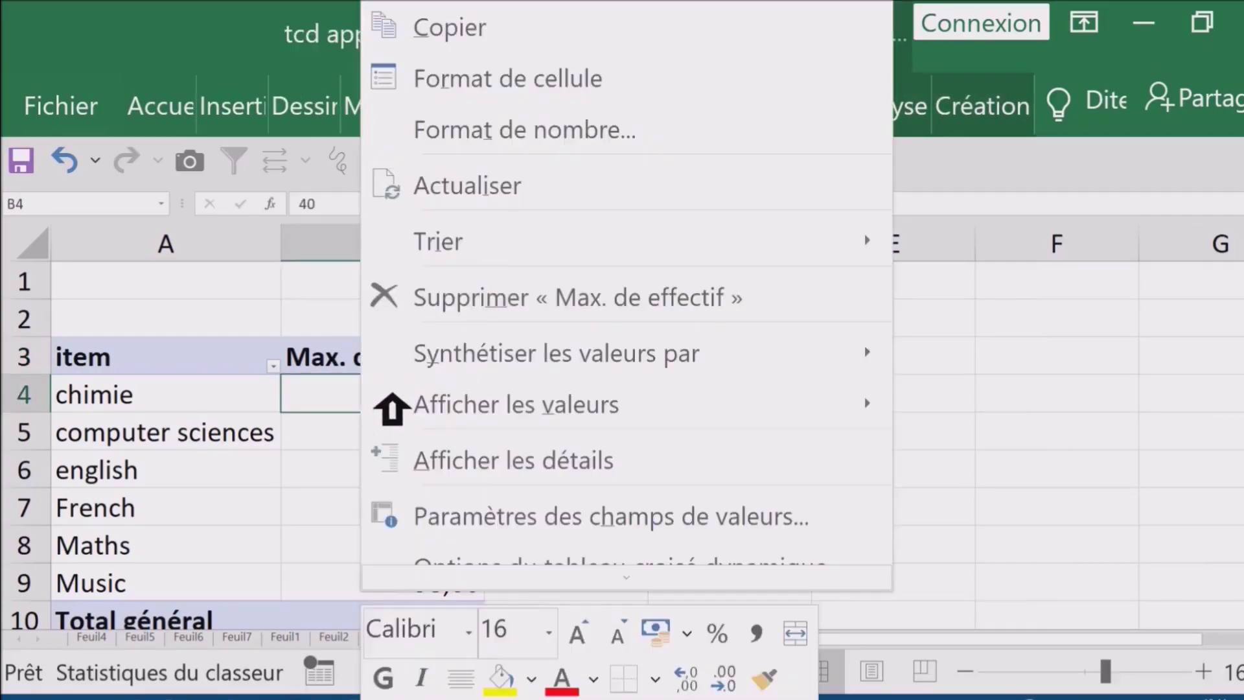
scroll(592, 417, "down", 1)
left_click(630, 570)
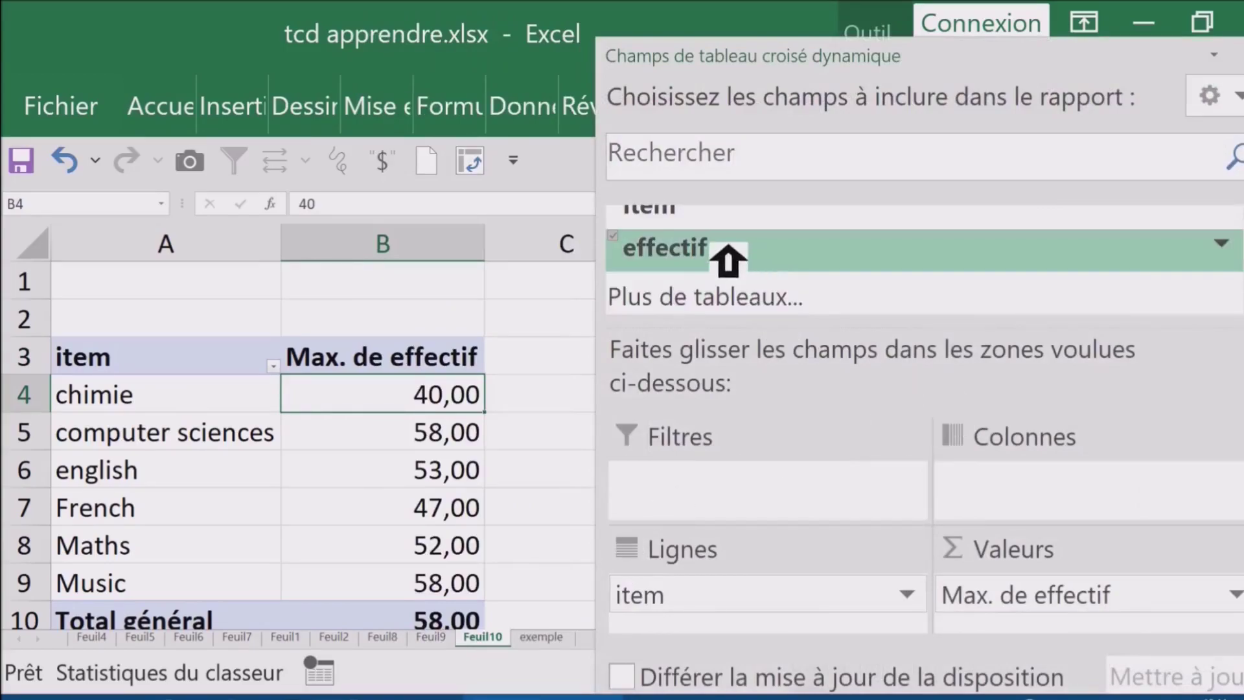
left_click_drag(677, 262, 1049, 623)
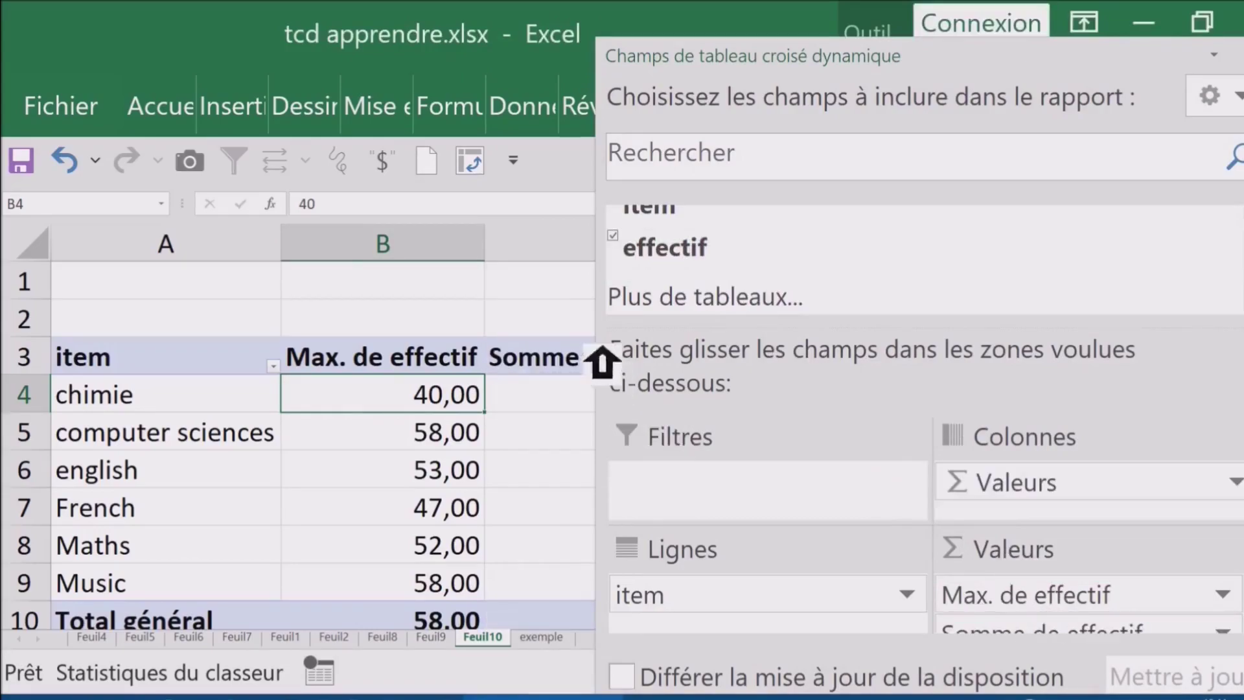
left_click(602, 322)
left_click(605, 363)
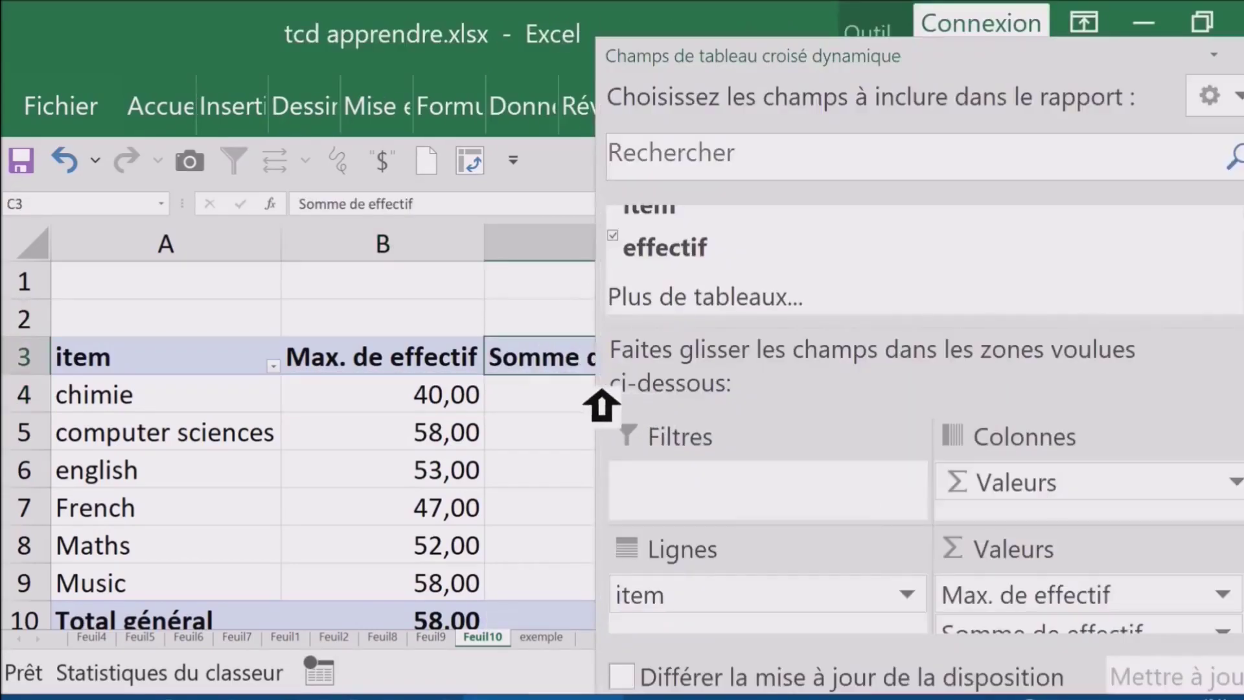
left_click(587, 396)
left_click(1239, 56)
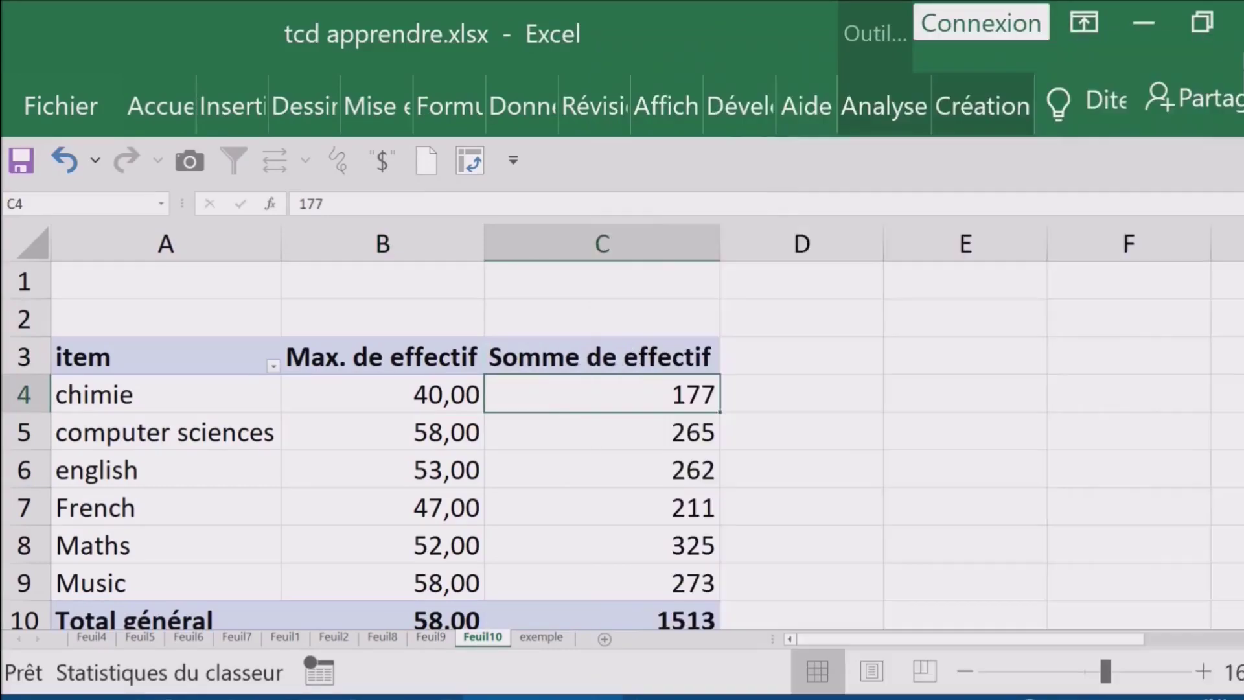
Step: Summarise the second effectif value column by minimum (Min.) and compare it with the maximum column
right_click(598, 411)
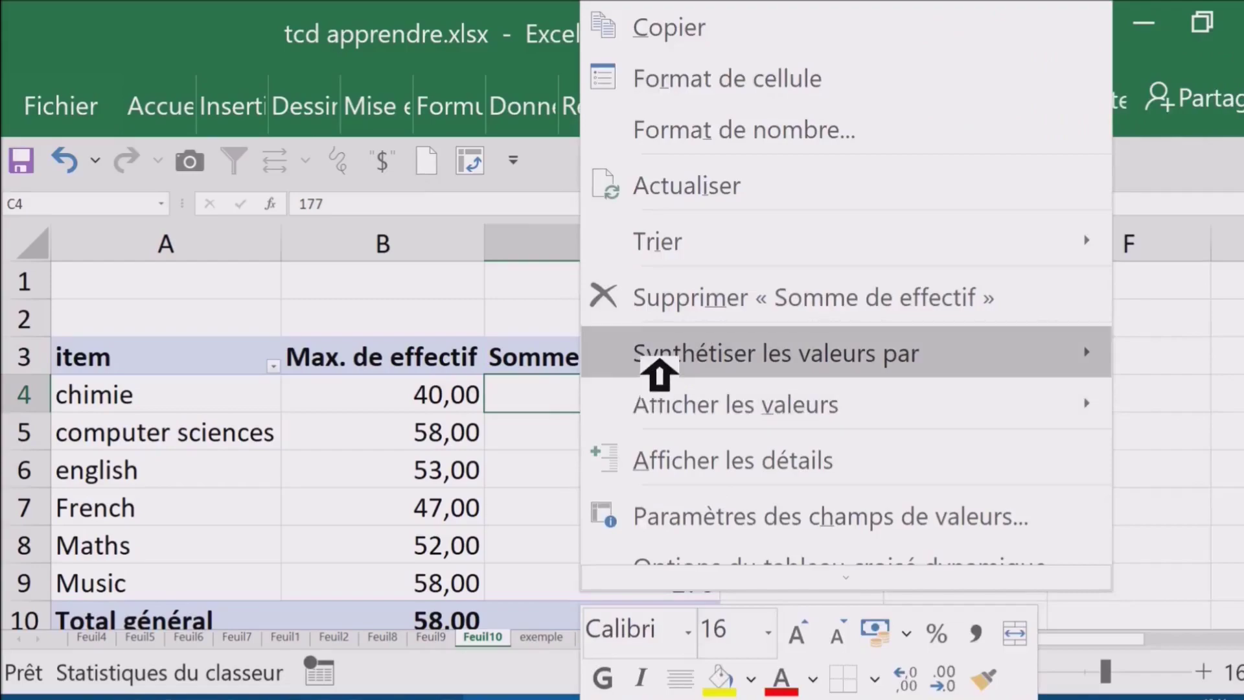
mouse_move(659, 373)
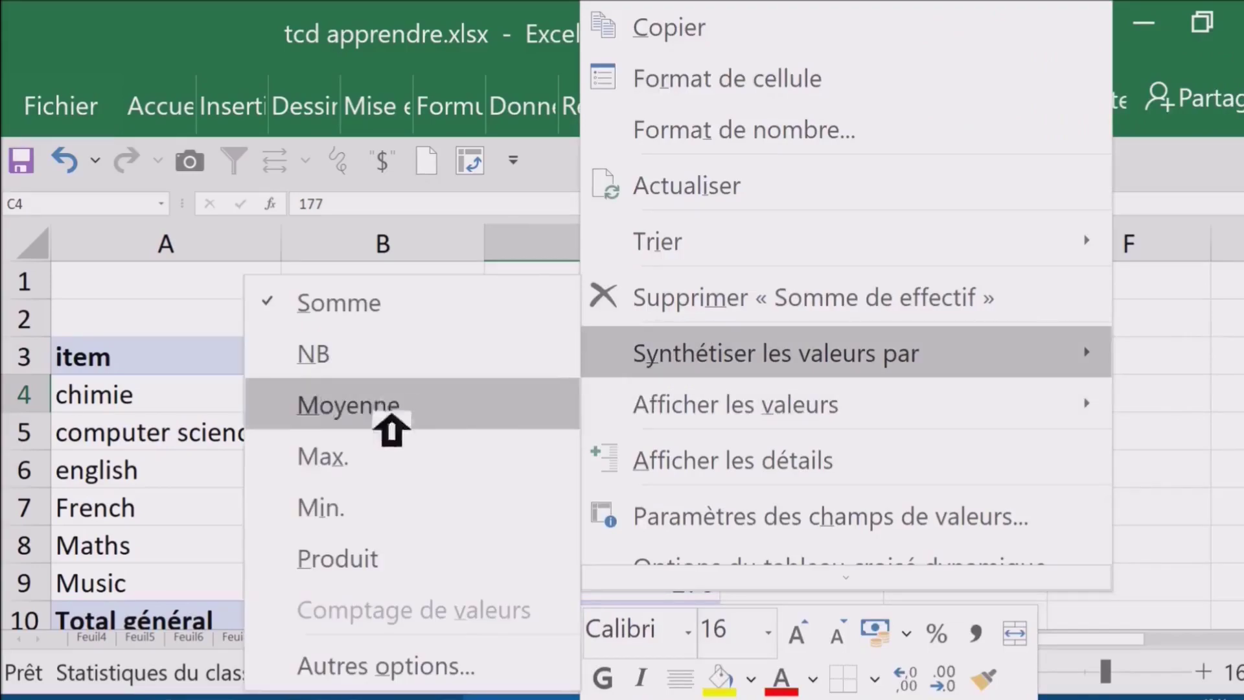
left_click(375, 510)
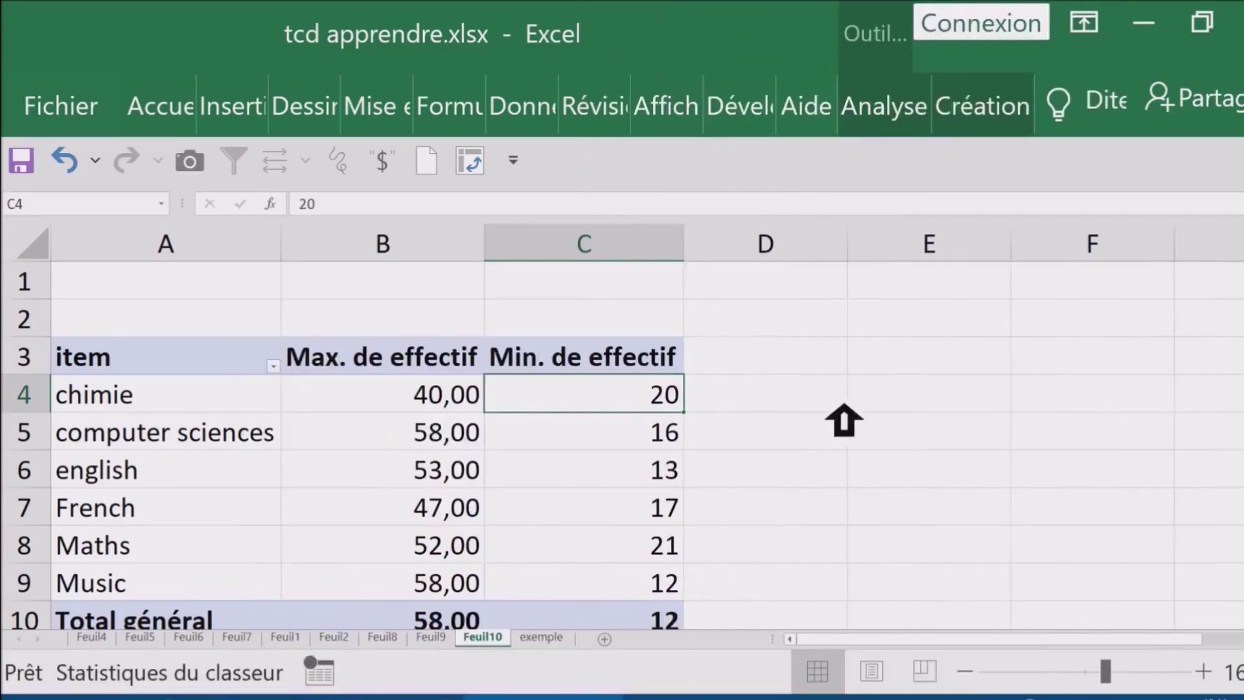
left_click(436, 355)
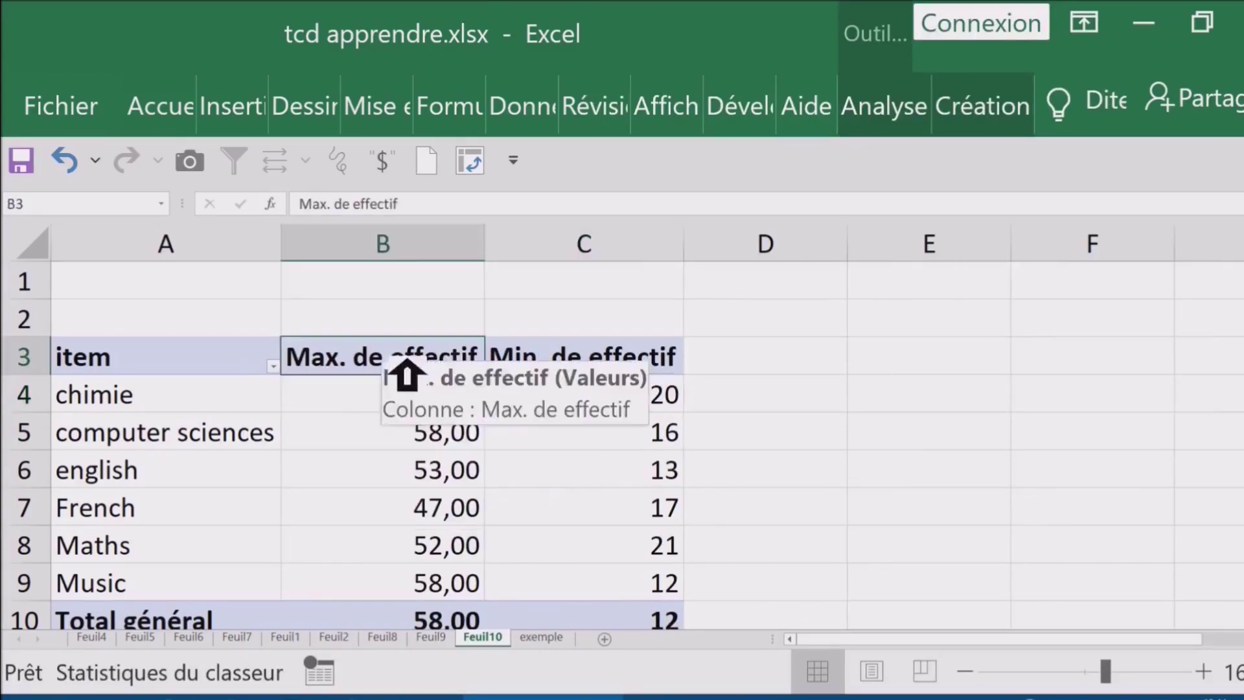
left_click(576, 360)
left_click(418, 398)
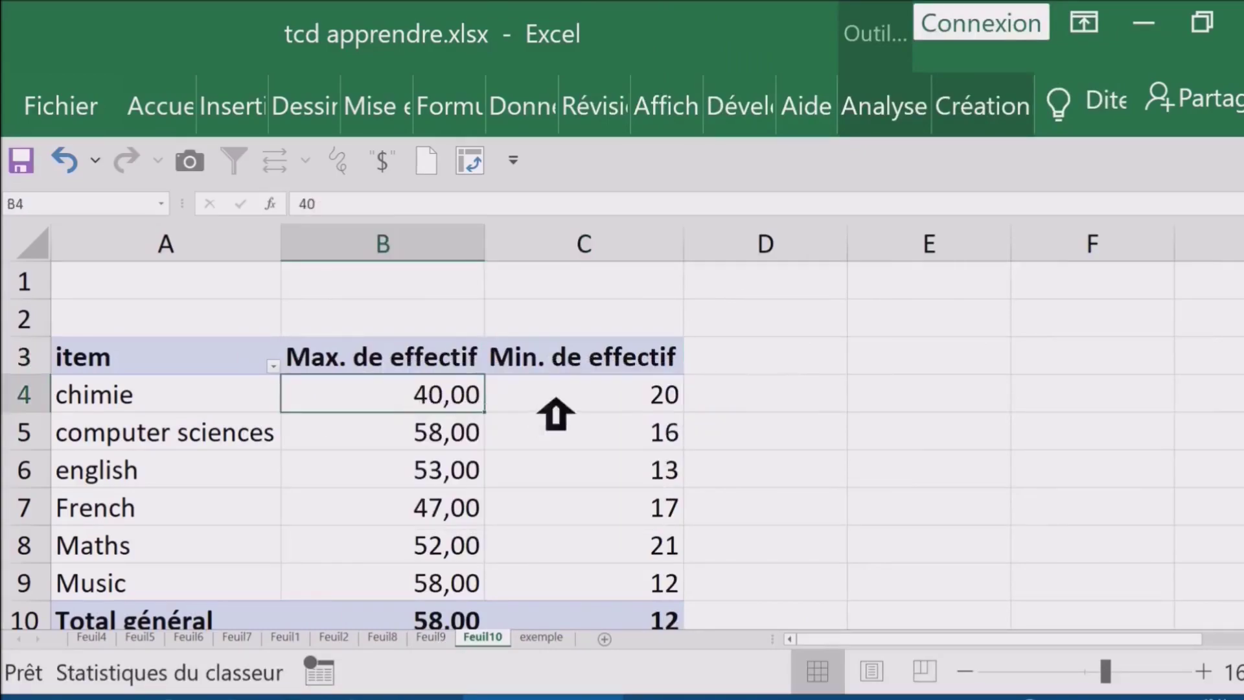
left_click(651, 393)
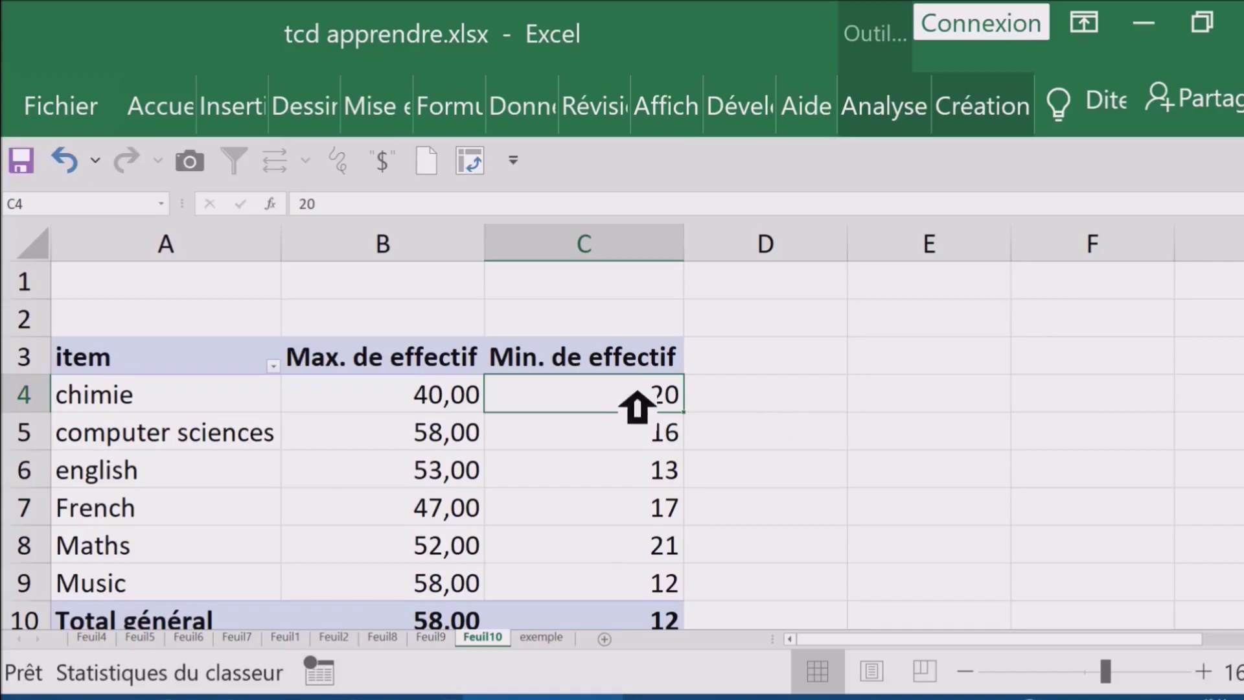
Step: Set the number format of the Max. de effectif values to Nombre with 0 decimals
left_click(395, 405)
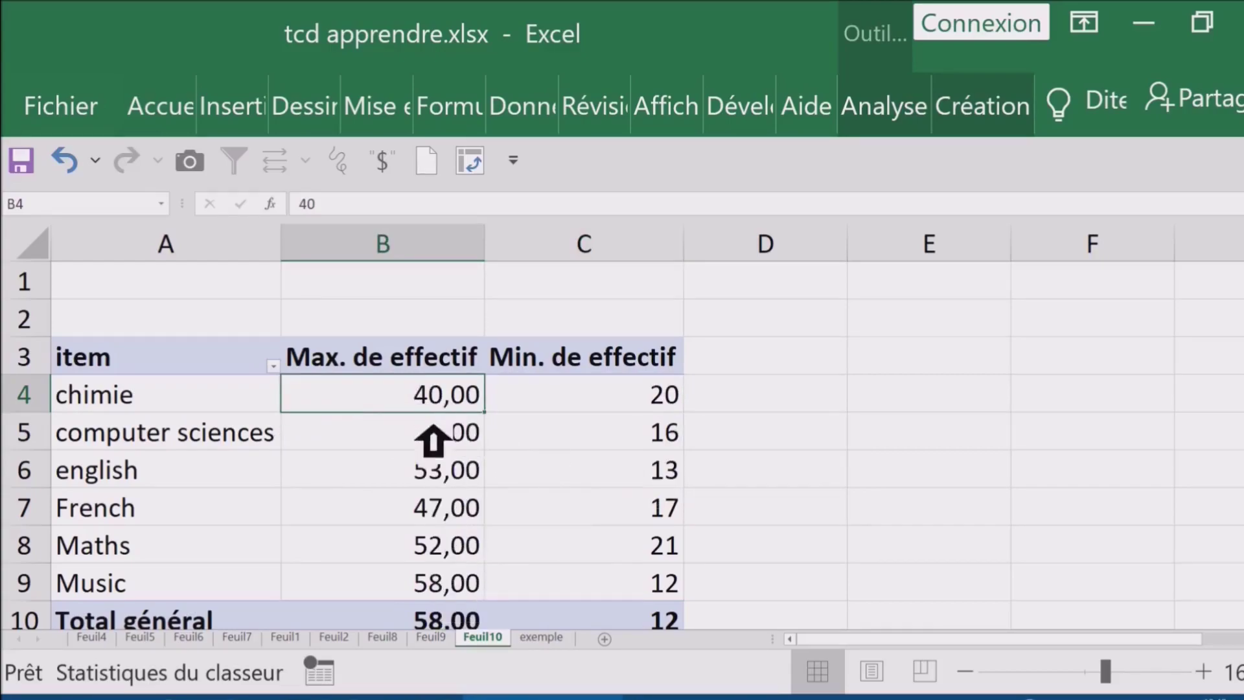
right_click(384, 409)
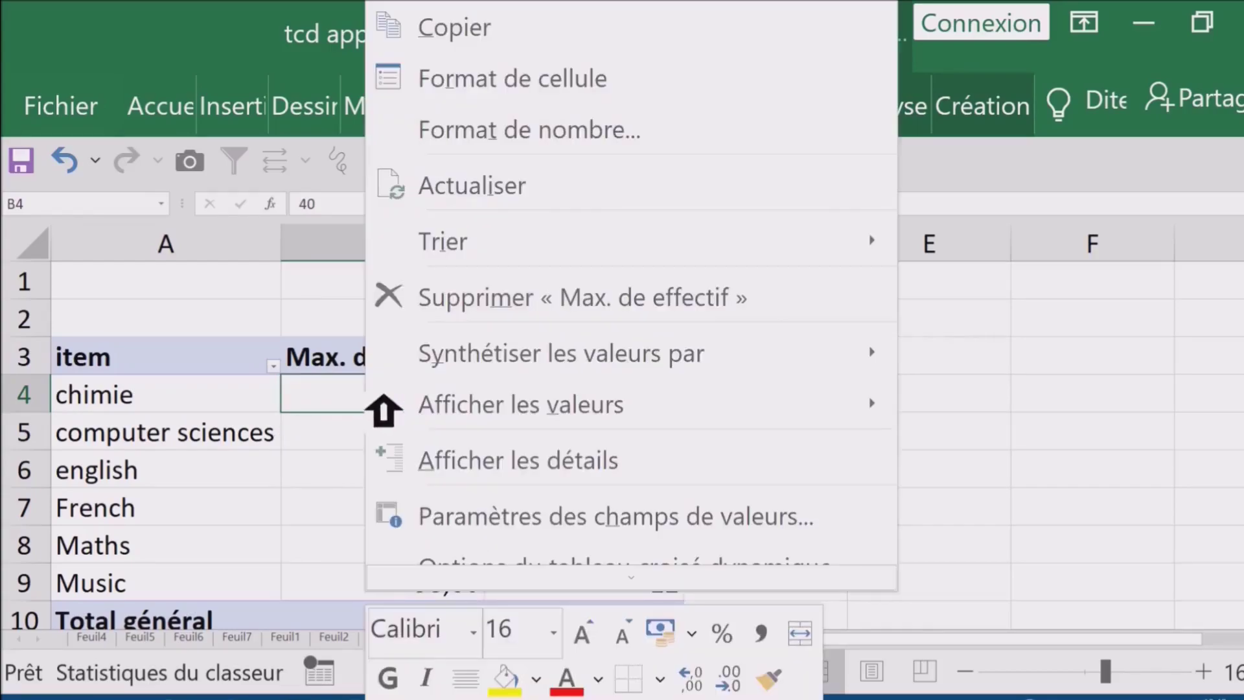
left_click(529, 148)
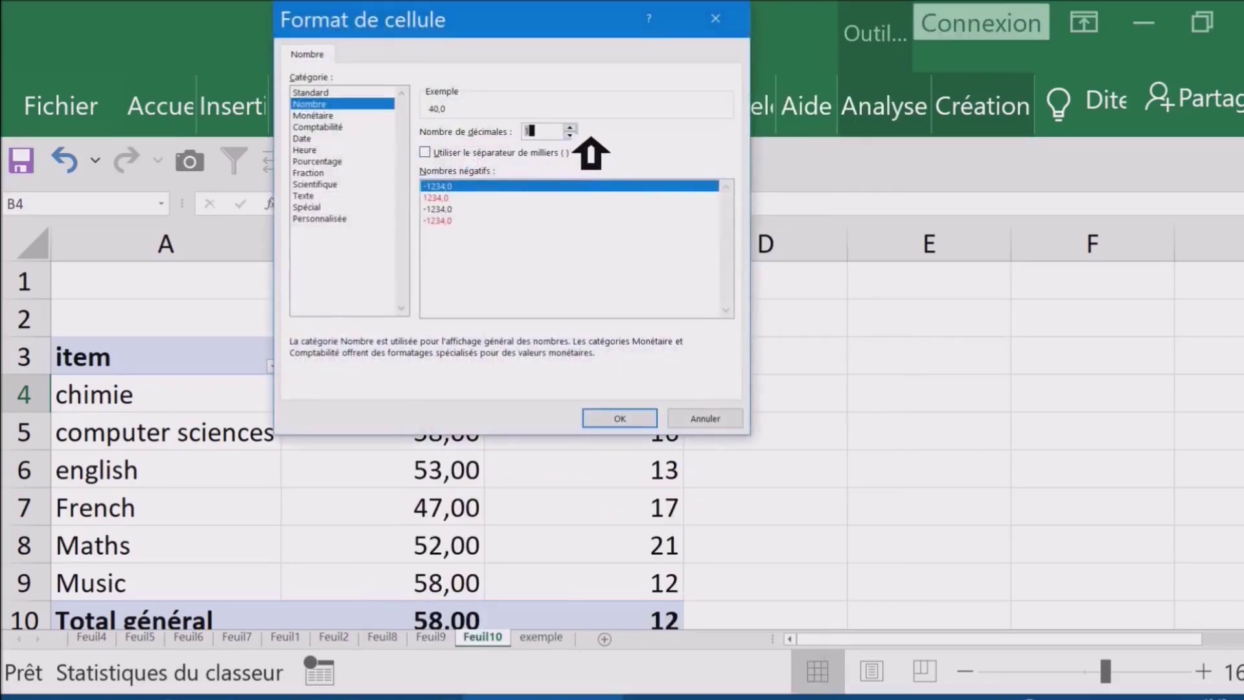
left_click(536, 131)
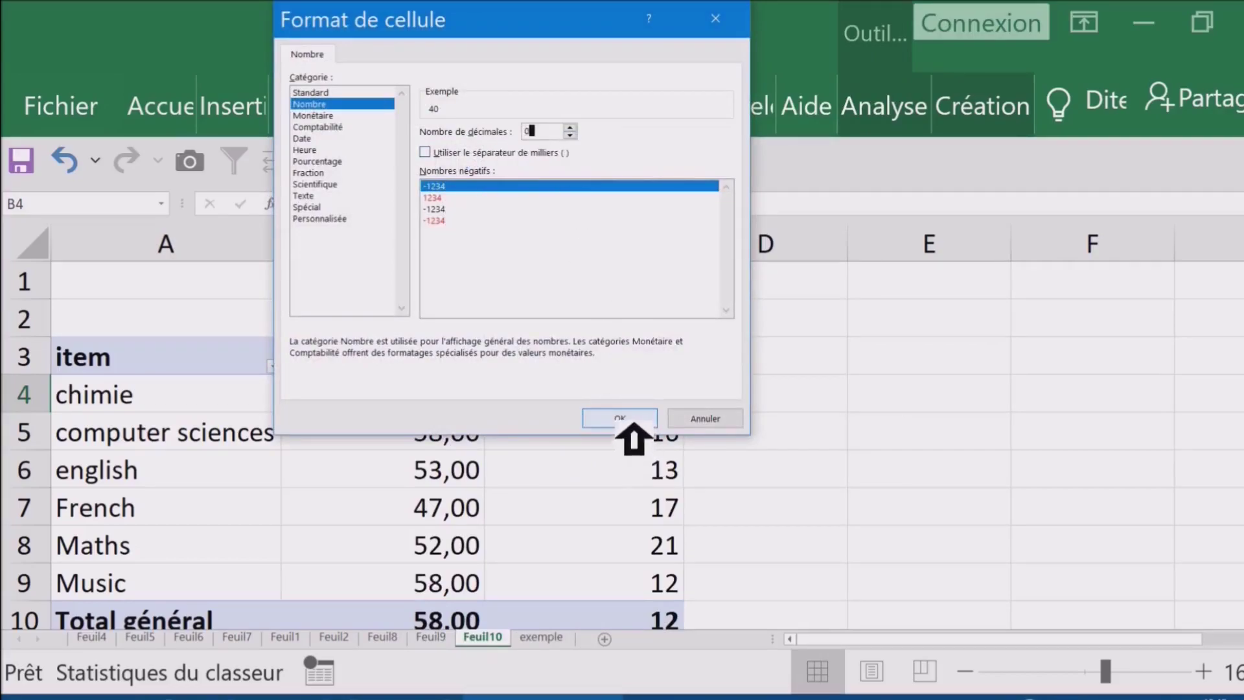
left_click(633, 424)
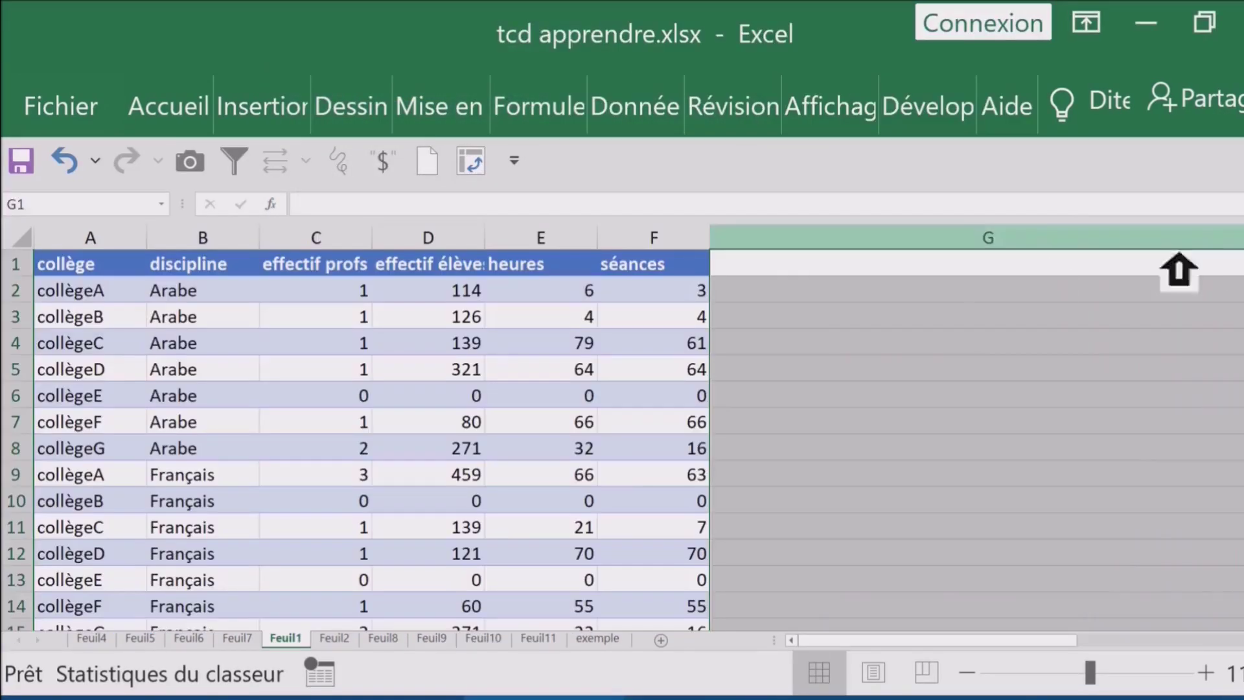
Step: Examine the second dataset's columns on Feuil1: collège, discipline, effectif profs, effectif élèves, heures and séances
left_click(645, 336)
left_click(258, 347)
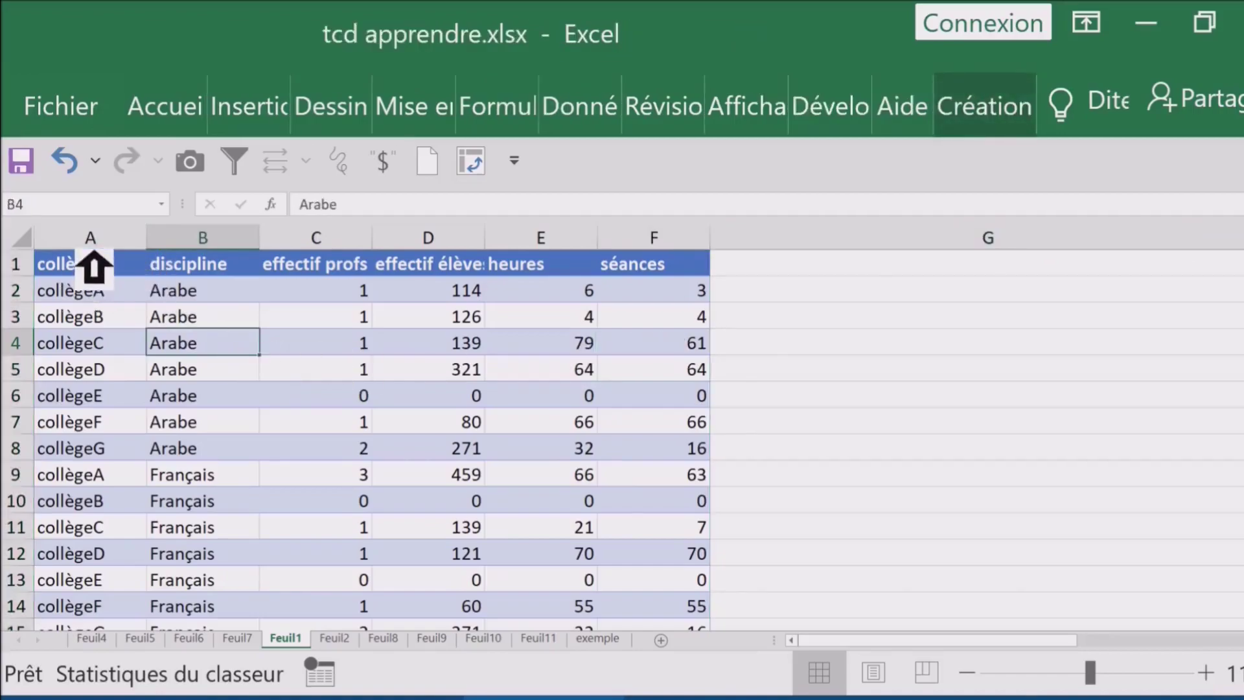
left_click(91, 252)
left_click(222, 259)
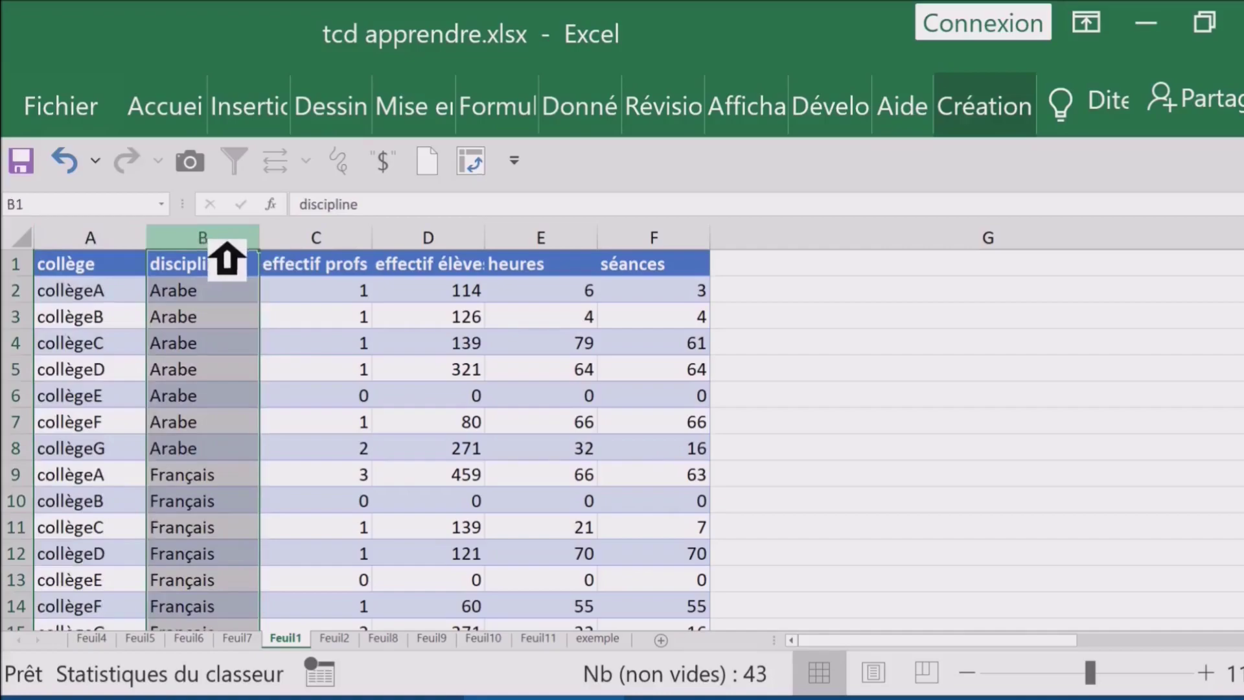
left_click(360, 258)
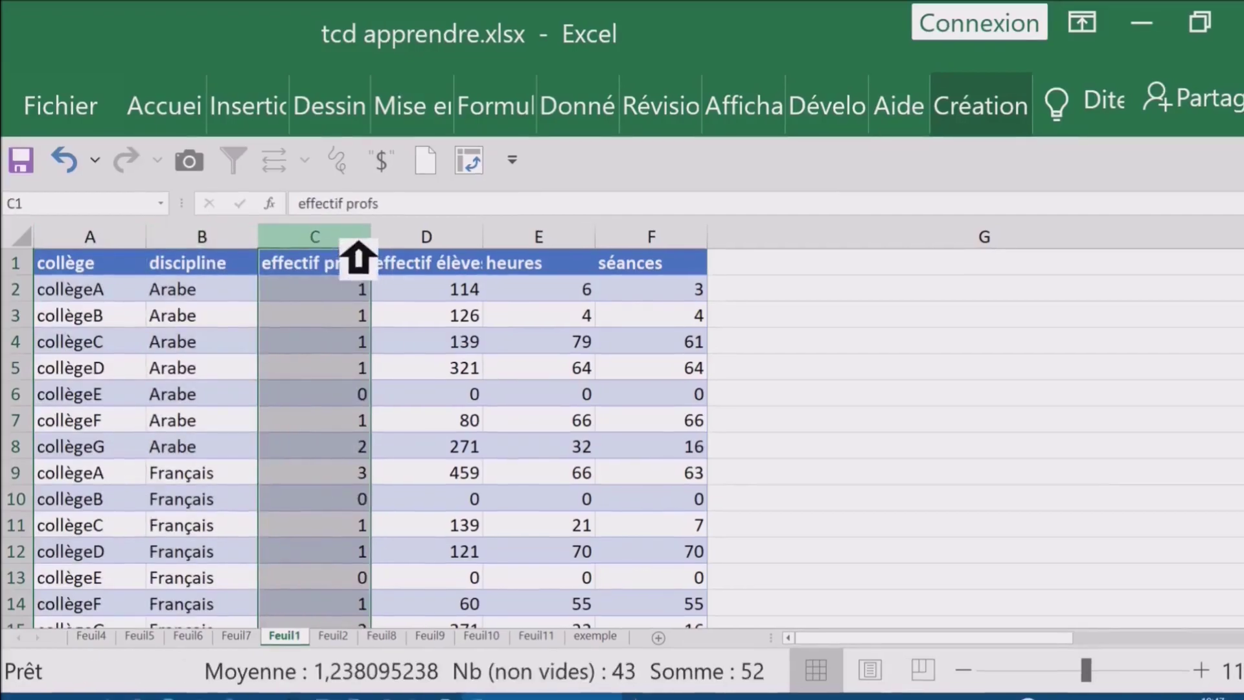
left_click(449, 253)
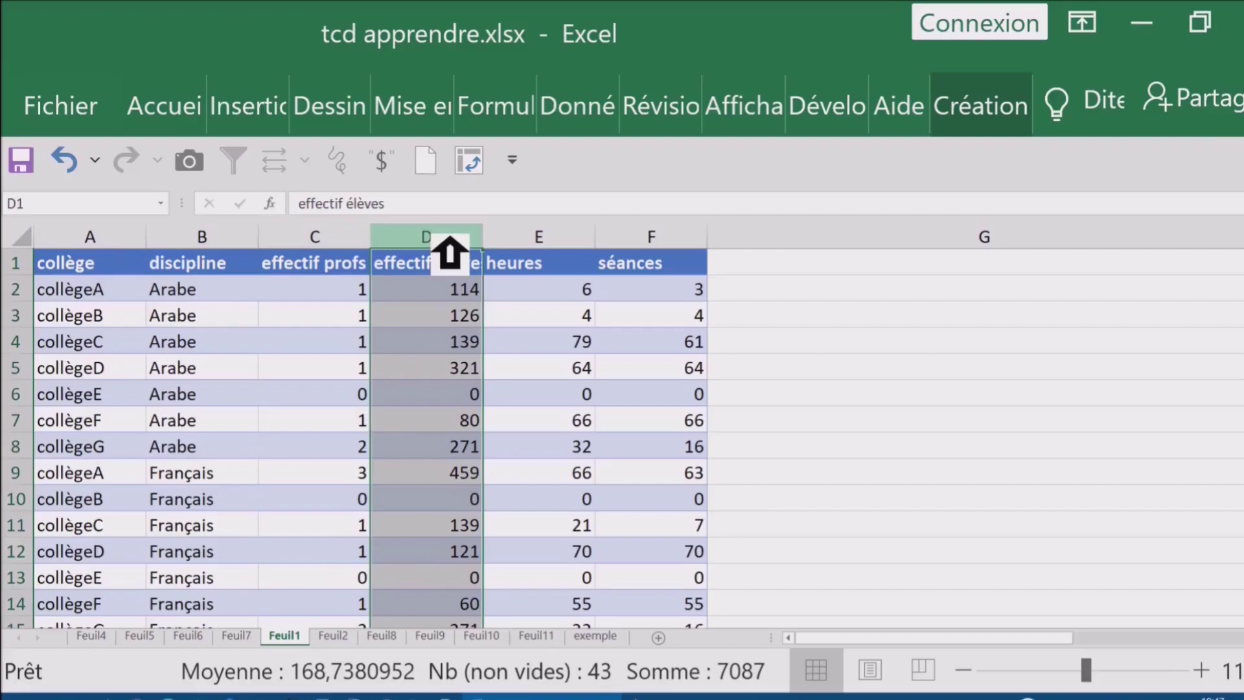
left_click(452, 298)
left_click(230, 297)
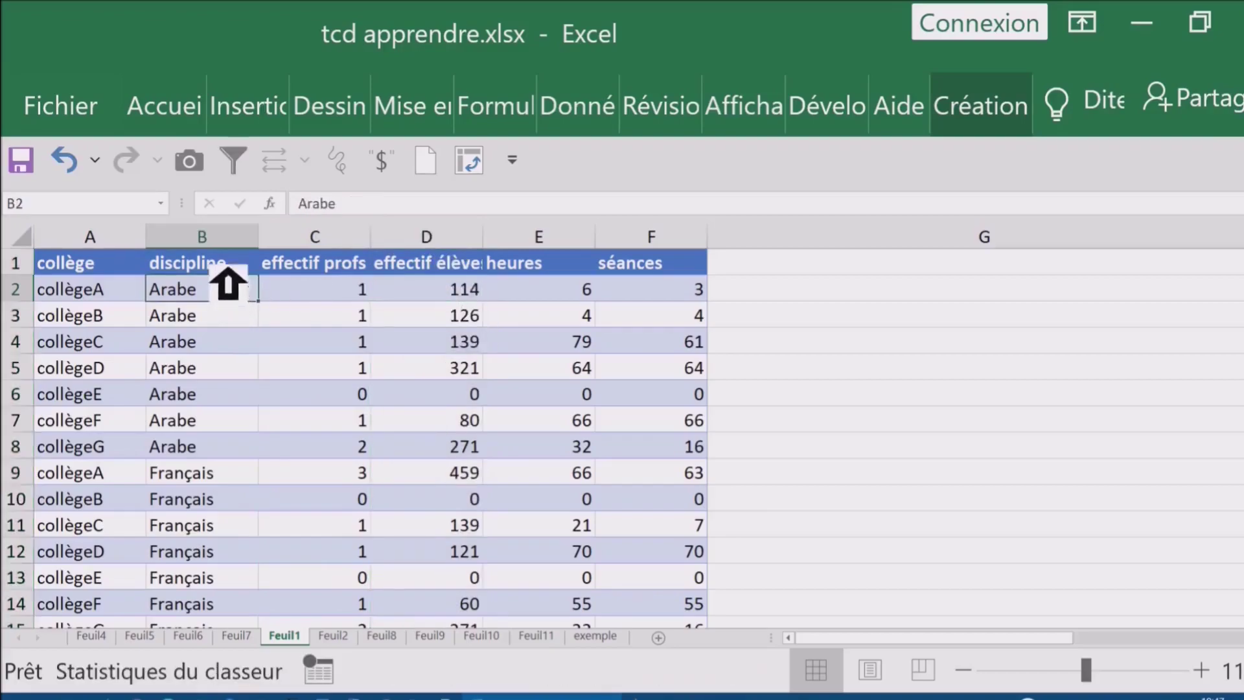
left_click(224, 243)
left_click(217, 290)
left_click(218, 336)
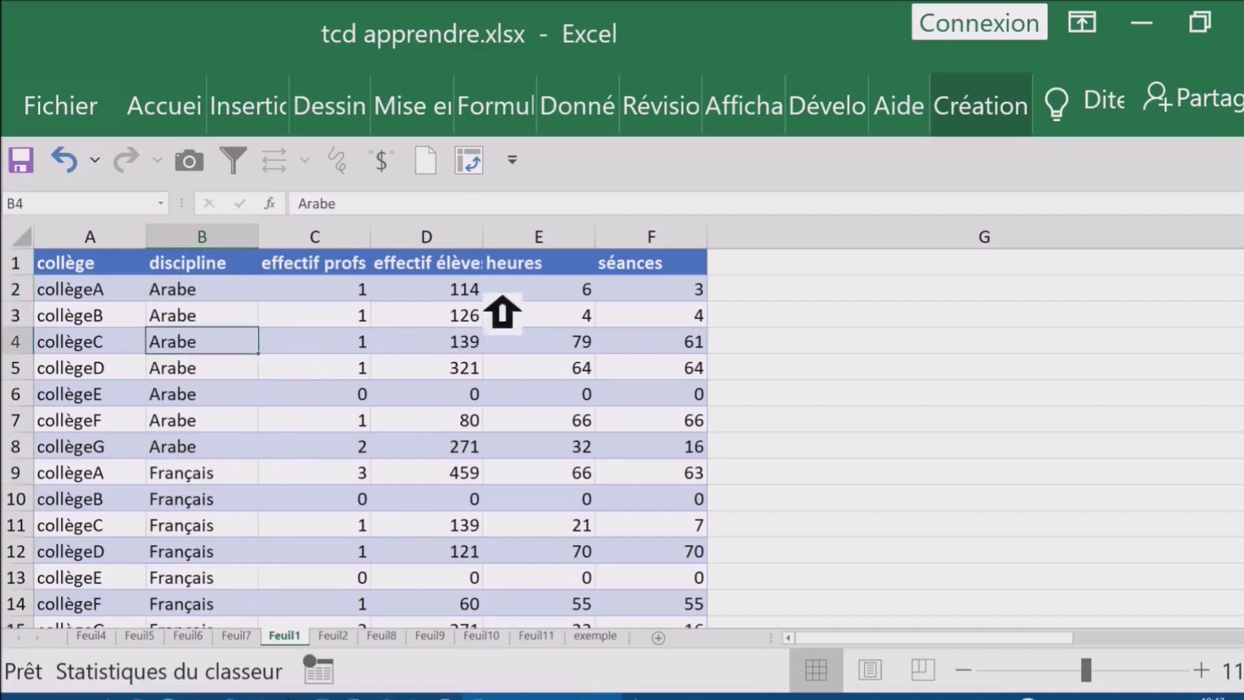
left_click(453, 288)
Step: Create a pivot table from Tableau1, the collège and discipline dataset, on a new worksheet
left_click(191, 338)
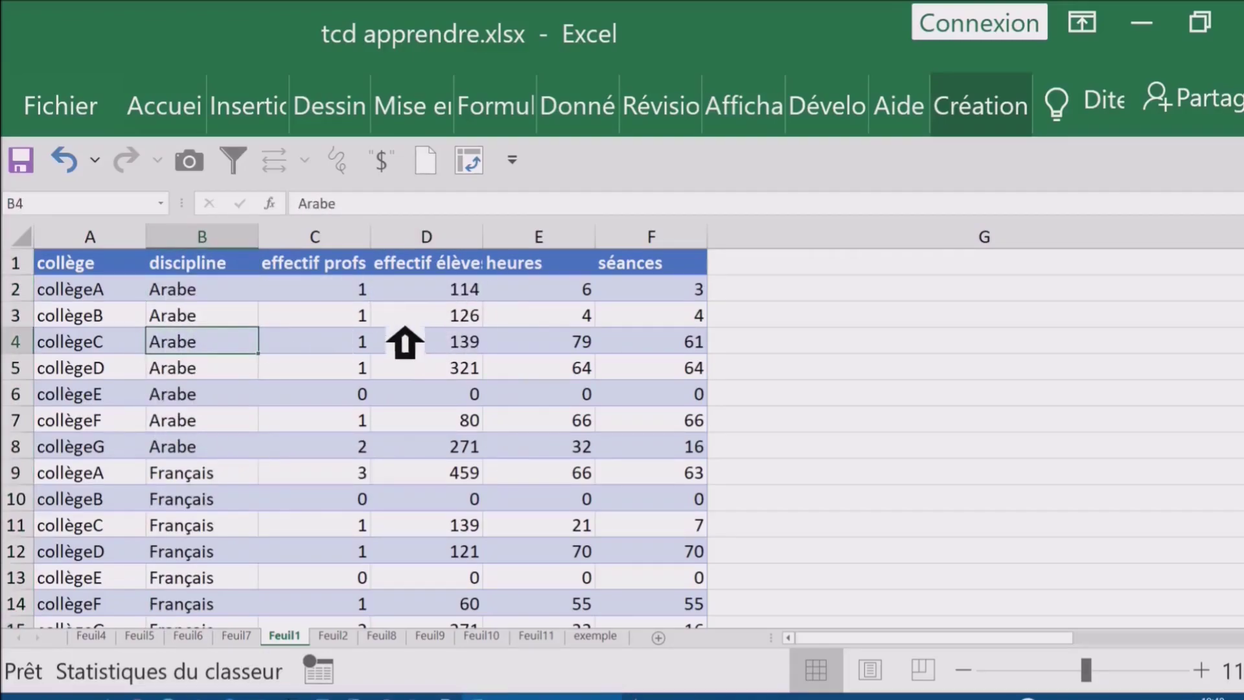
left_click(267, 127)
left_click(84, 258)
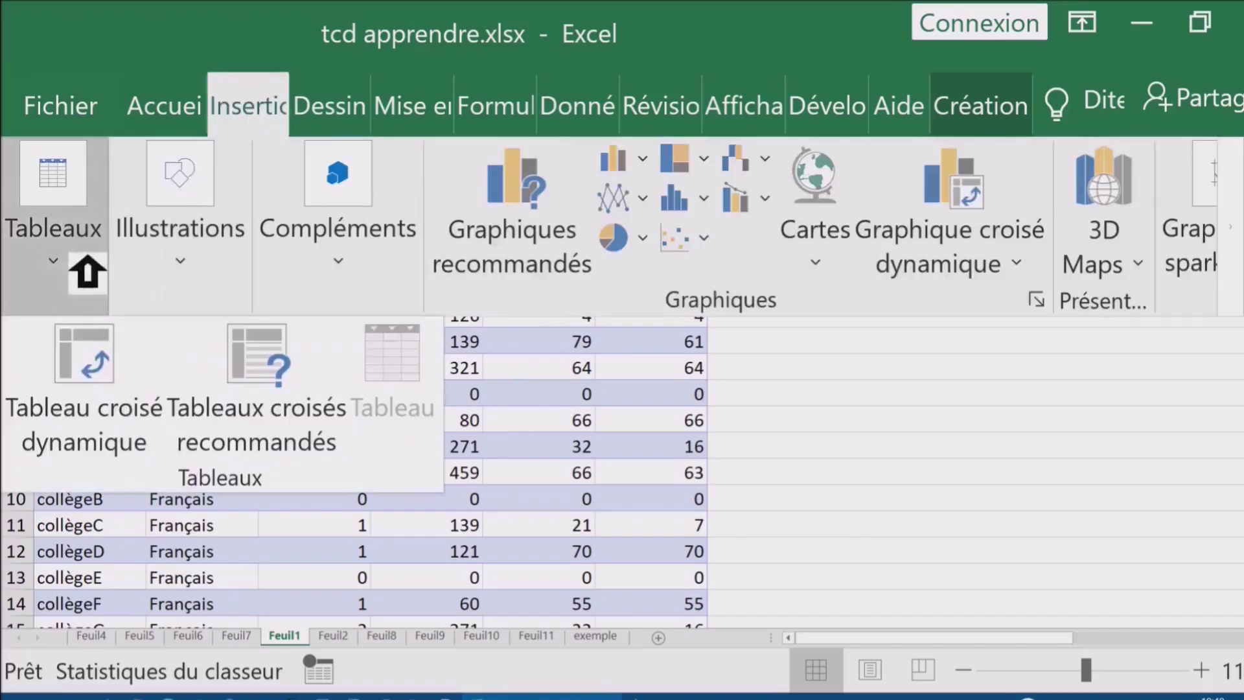
left_click(92, 366)
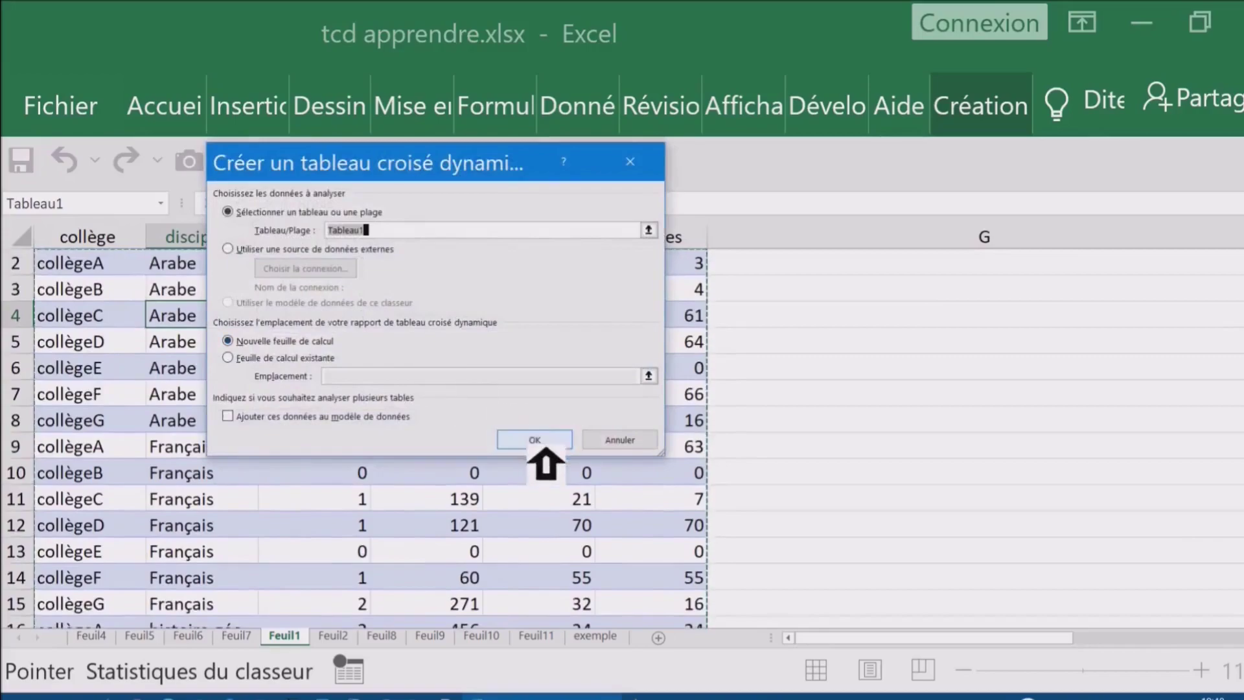
left_click(542, 441)
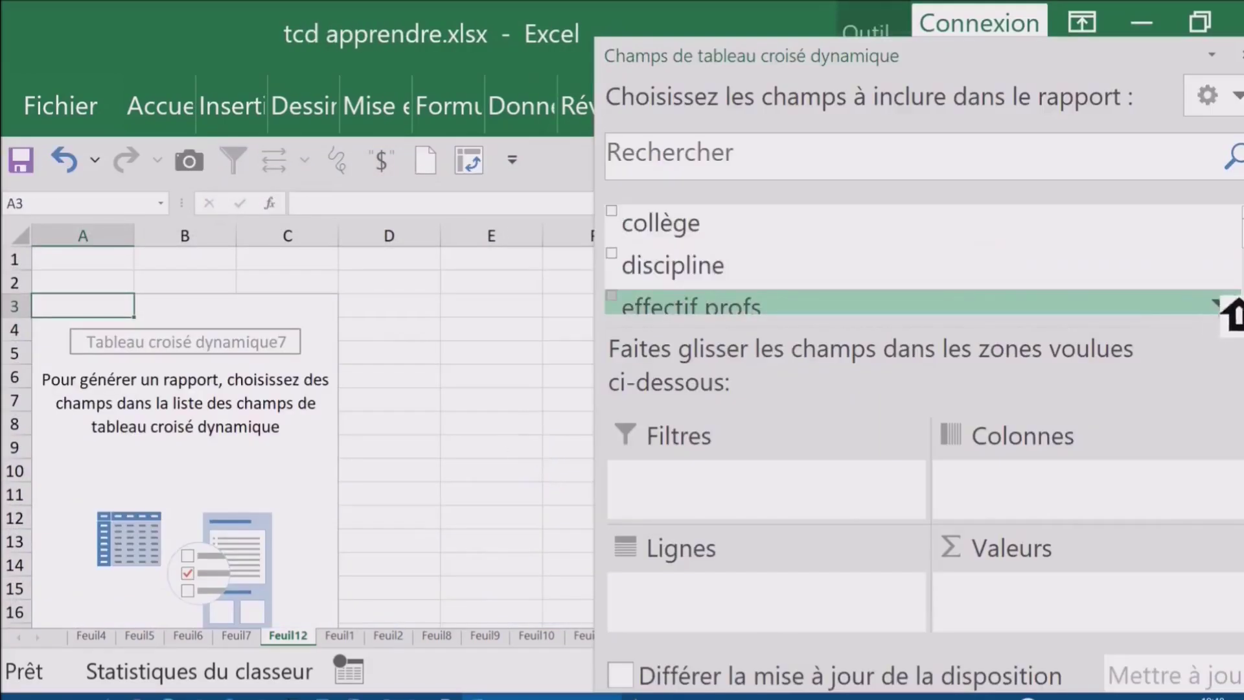
Step: Put discipline in the pivot table's rows and summarise effectif élèves by sum in its values
scroll(920, 259, "down", 2)
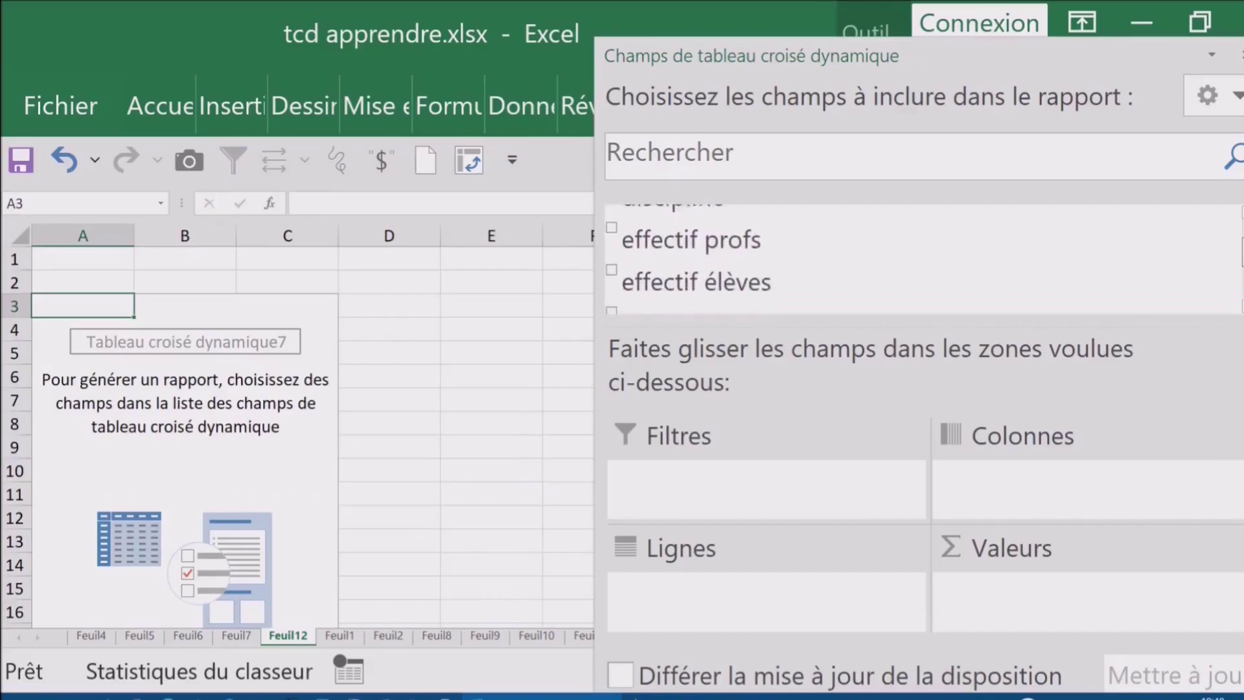
scroll(920, 259, "up", 2)
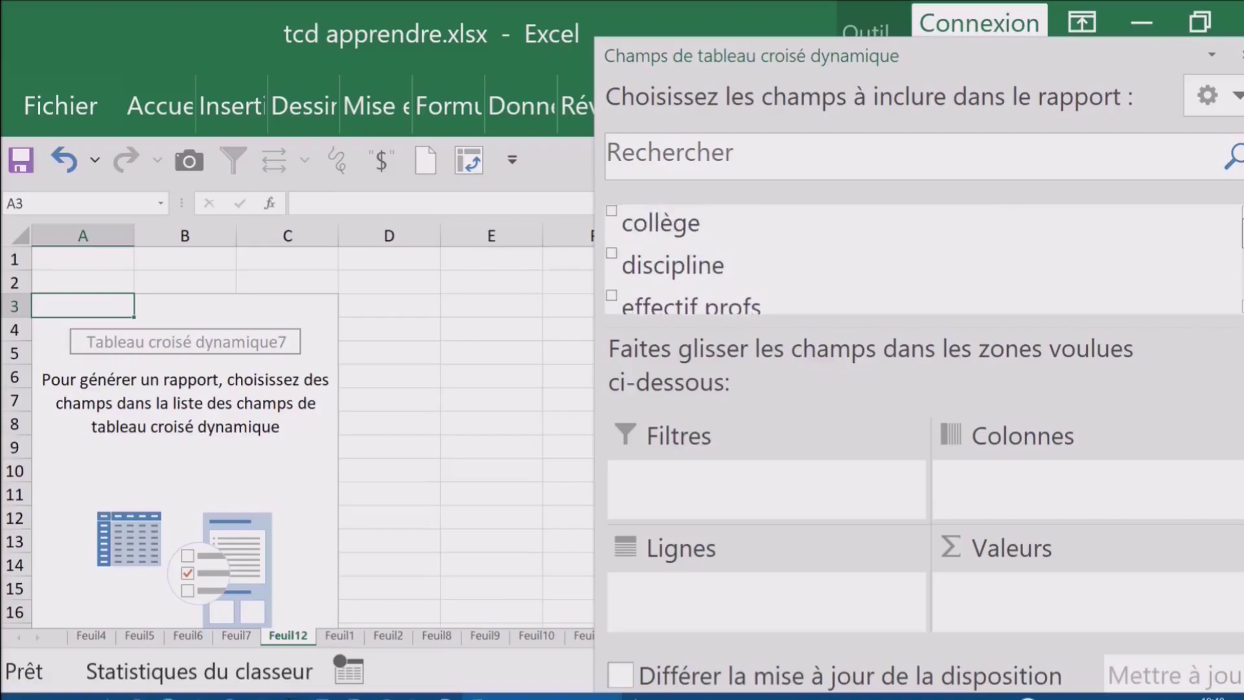
scroll(920, 259, "down", 1)
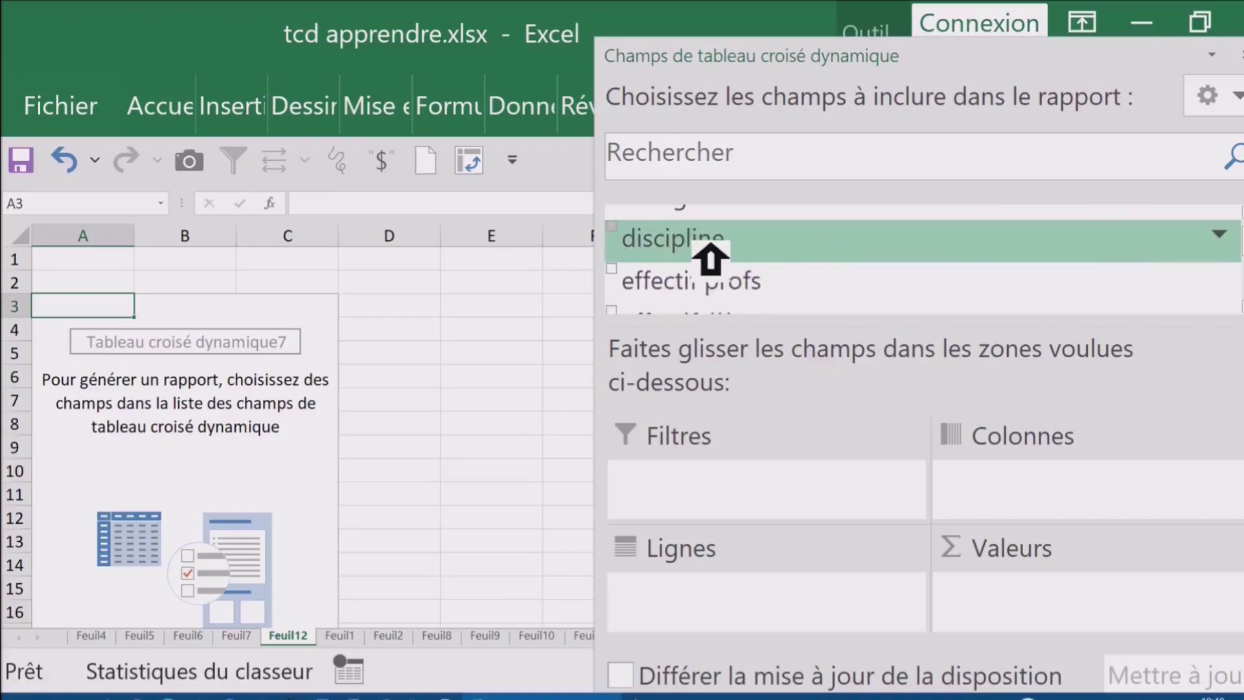
left_click_drag(708, 259, 708, 599)
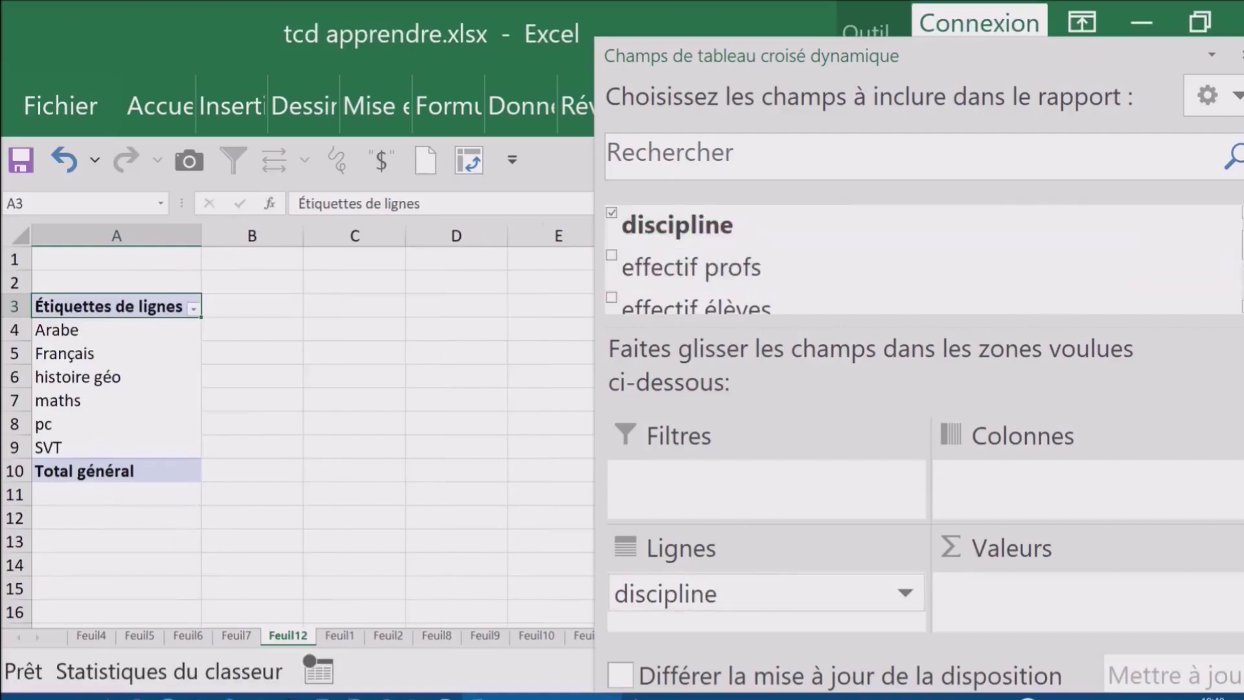
scroll(1139, 277, "down", 2)
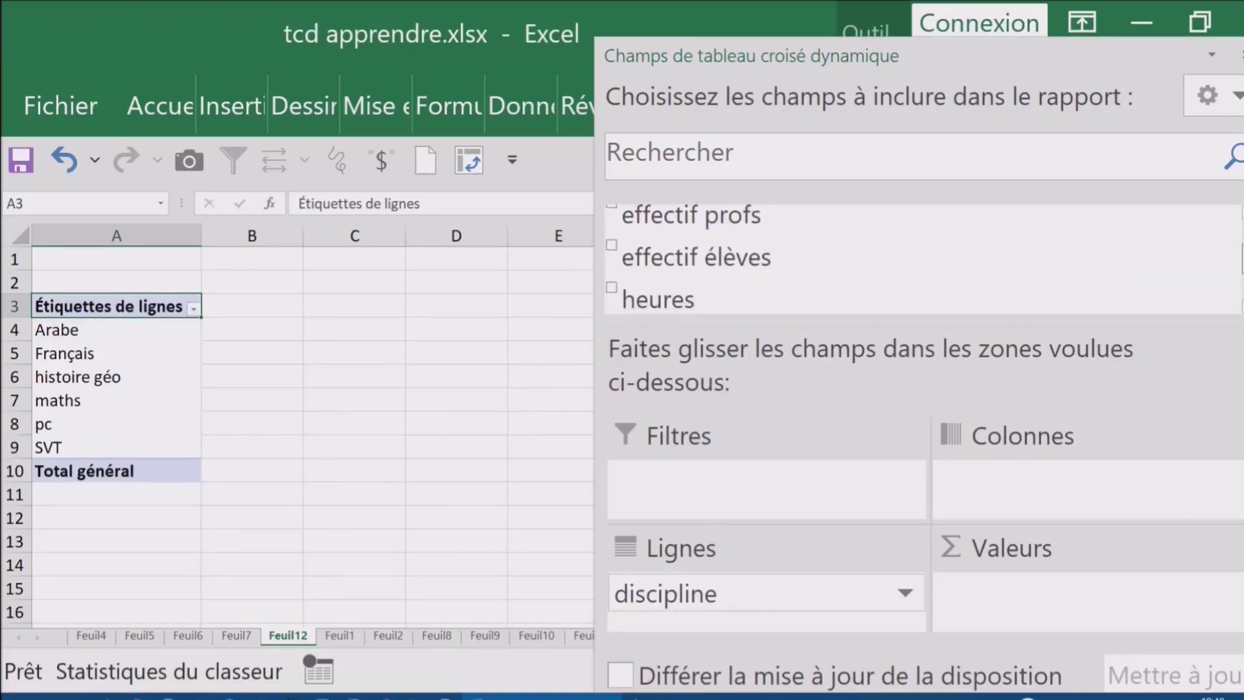
left_click_drag(751, 267, 1041, 597)
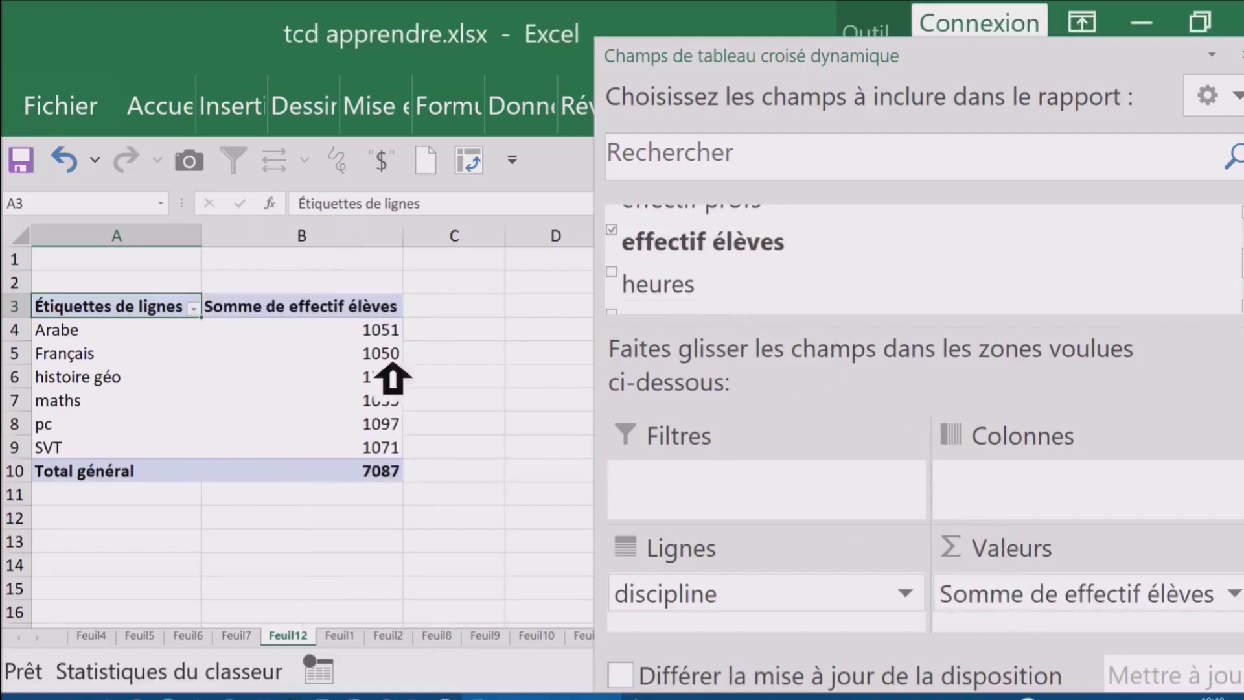
left_click(497, 346)
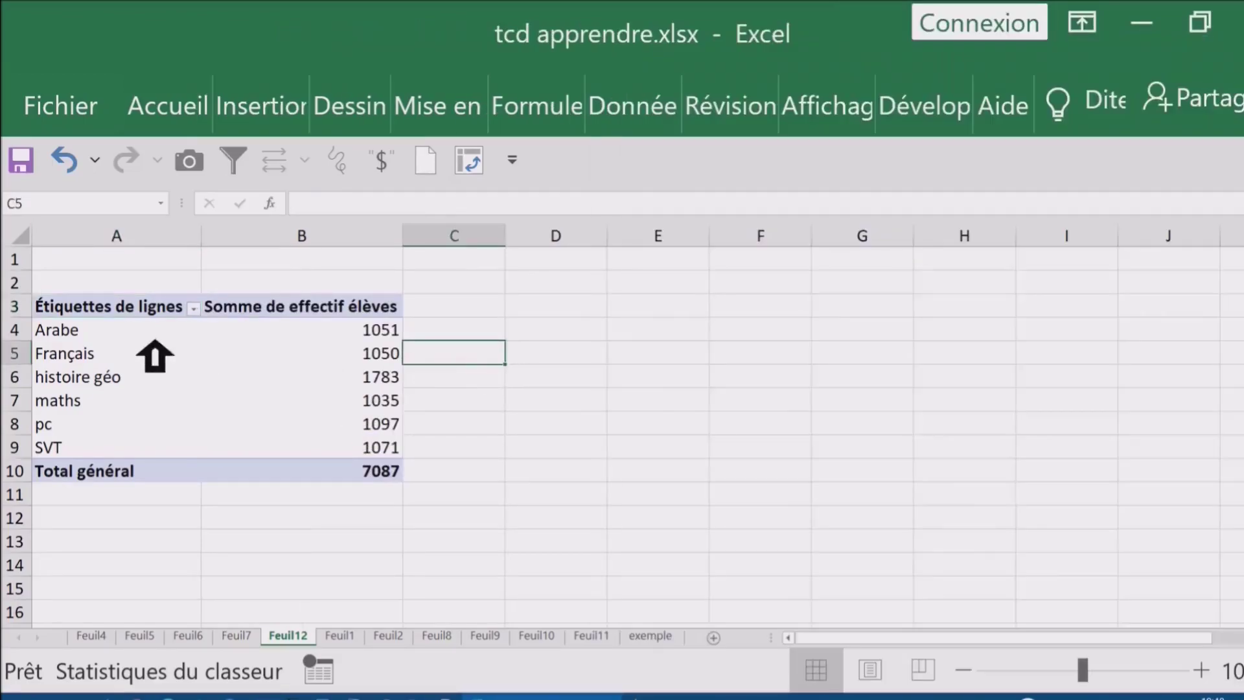
Step: Close the pivot table's field list and display the report in tabular form
left_click(126, 336)
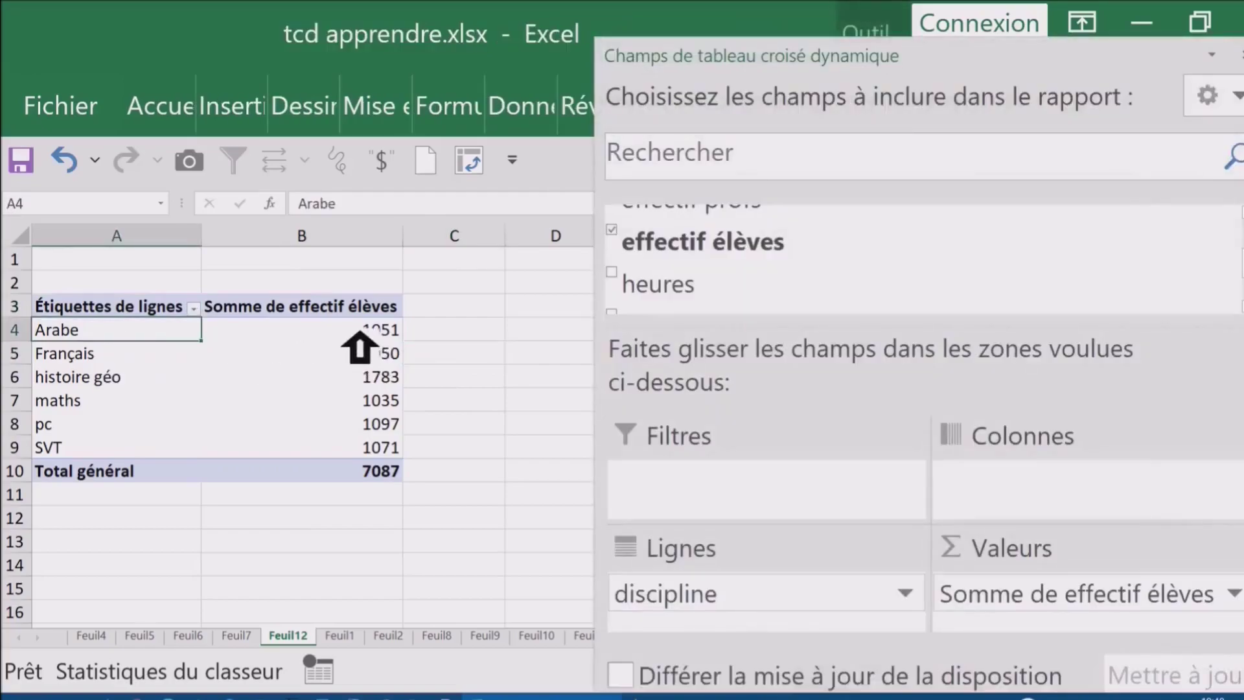
left_click(342, 332)
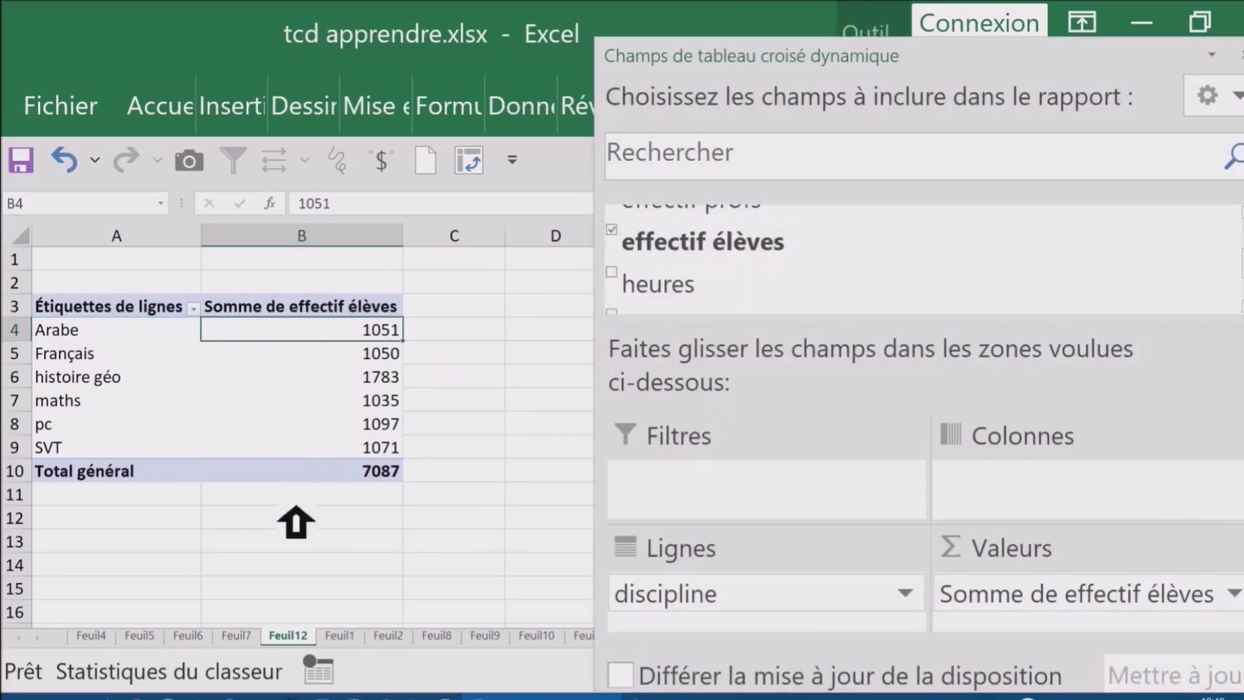
left_click(153, 352)
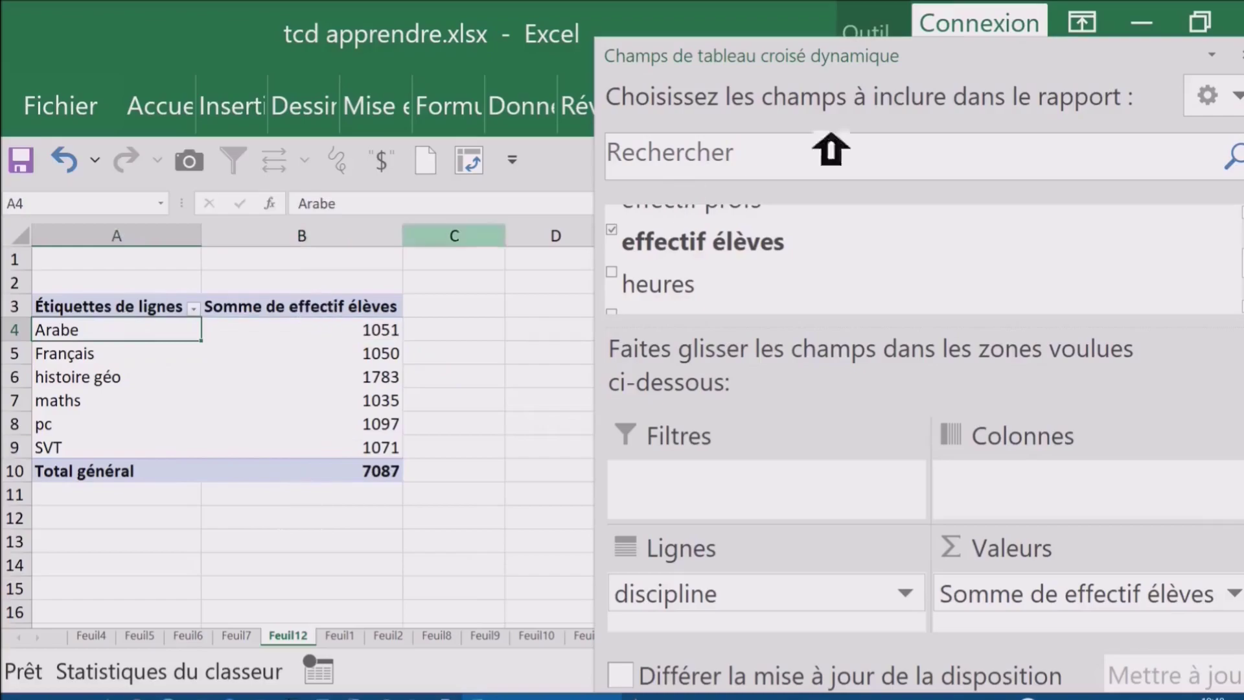
left_click(1236, 57)
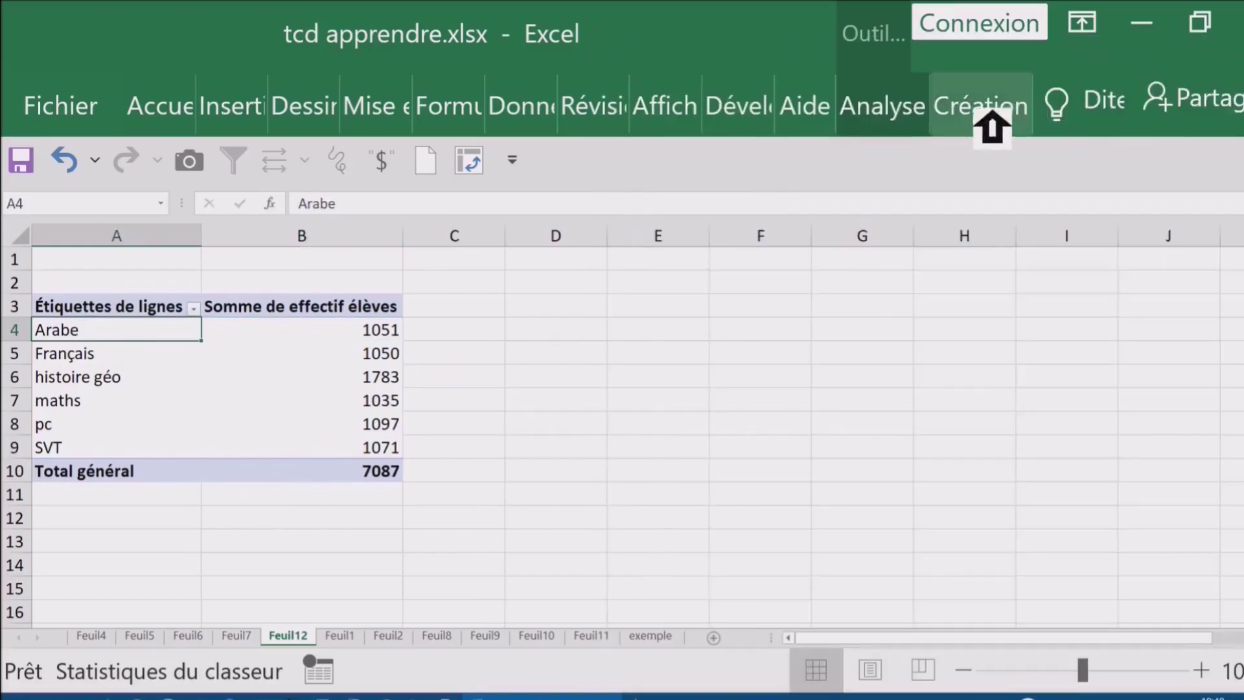
left_click(984, 117)
left_click(367, 295)
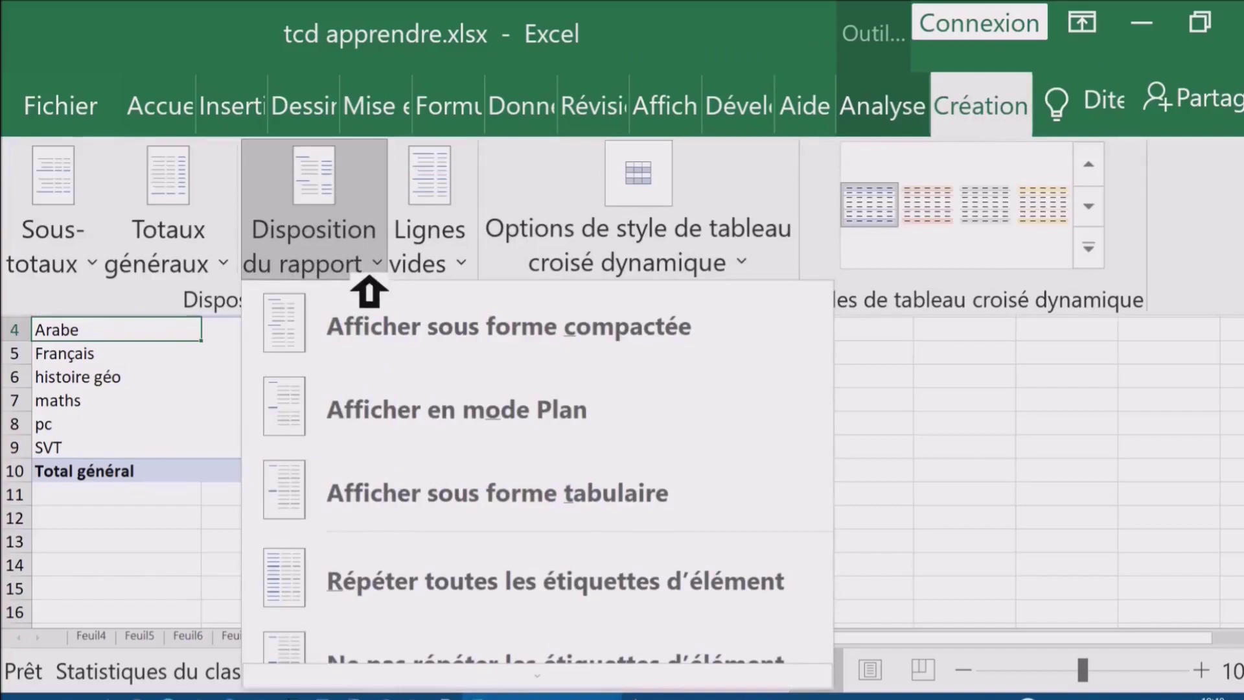
left_click(523, 512)
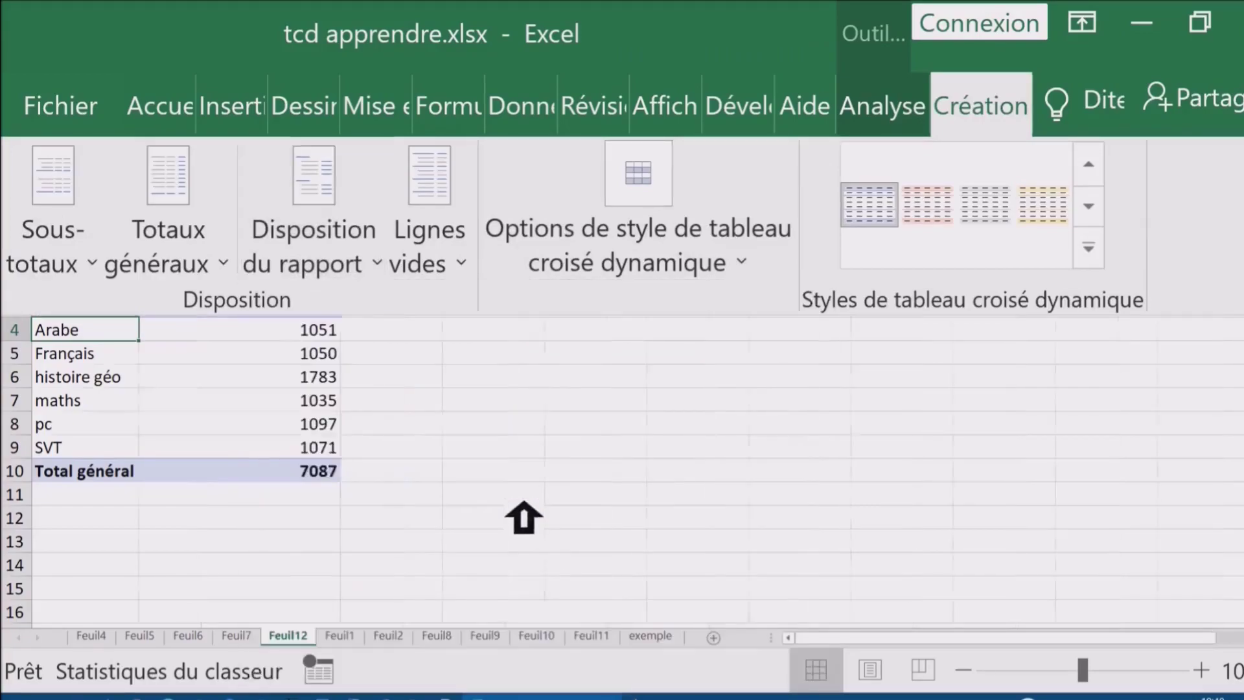
left_click(368, 401)
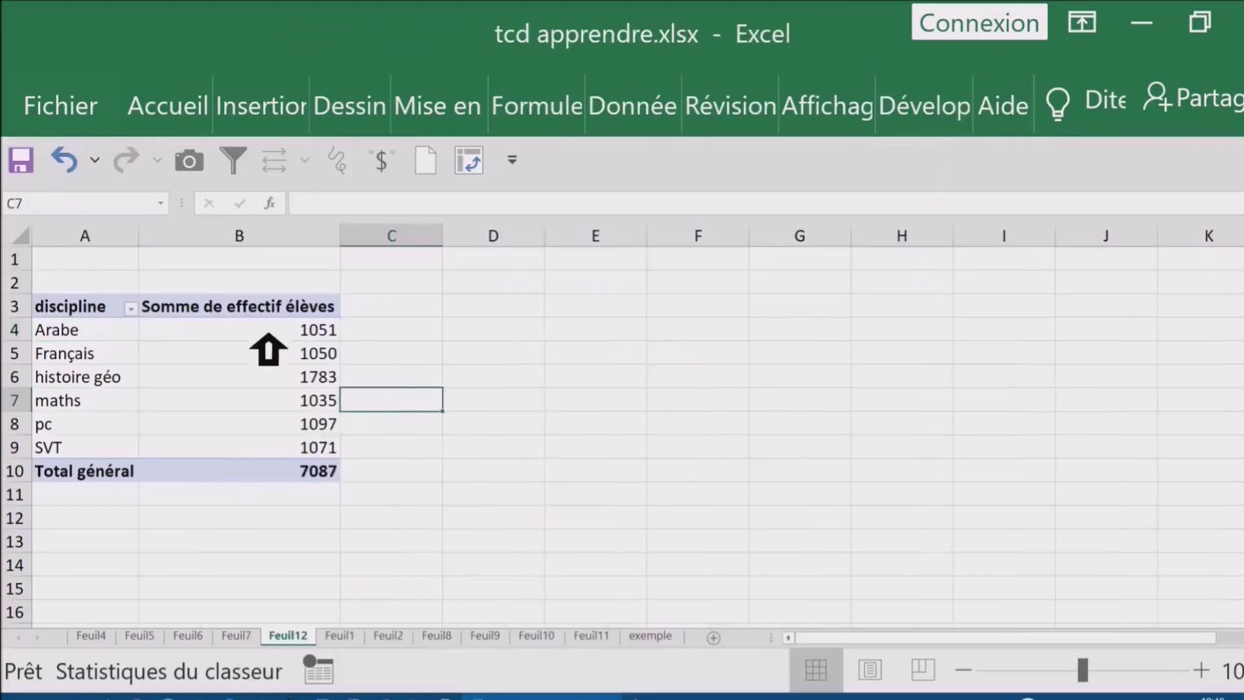
Step: Show the pivot table's field list again and add effectif profs to the values as a sum
left_click(174, 334)
left_click(100, 331)
left_click(271, 384)
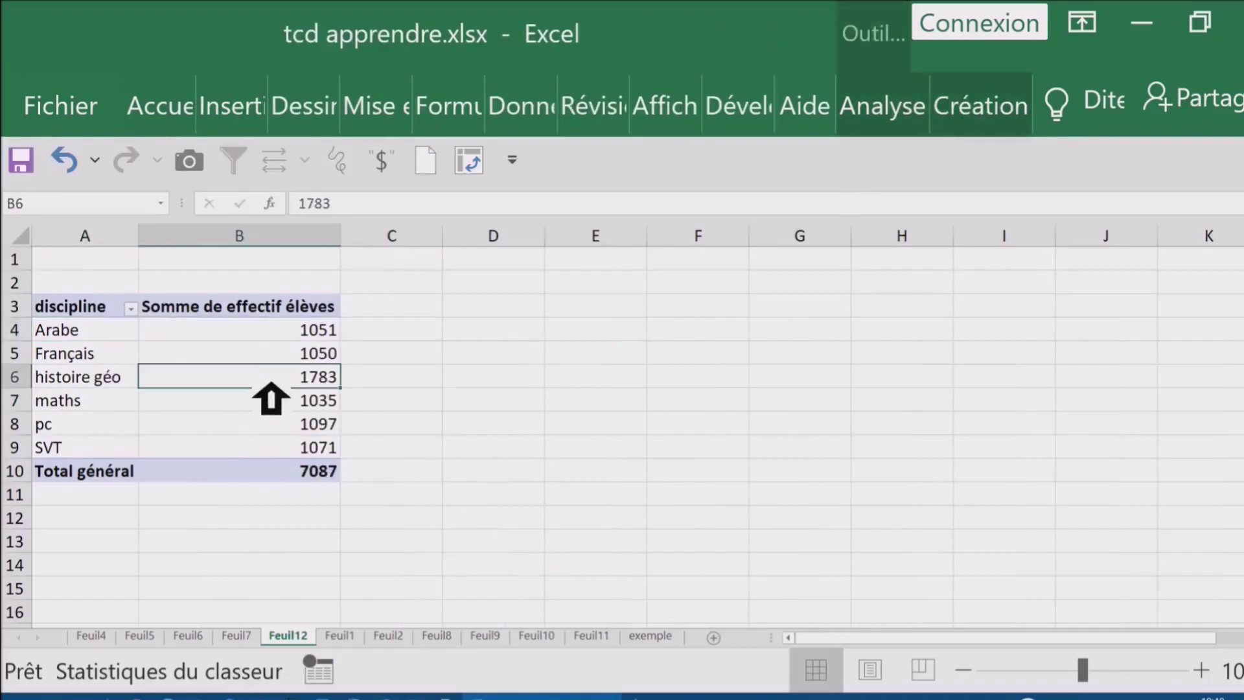
left_click(337, 334)
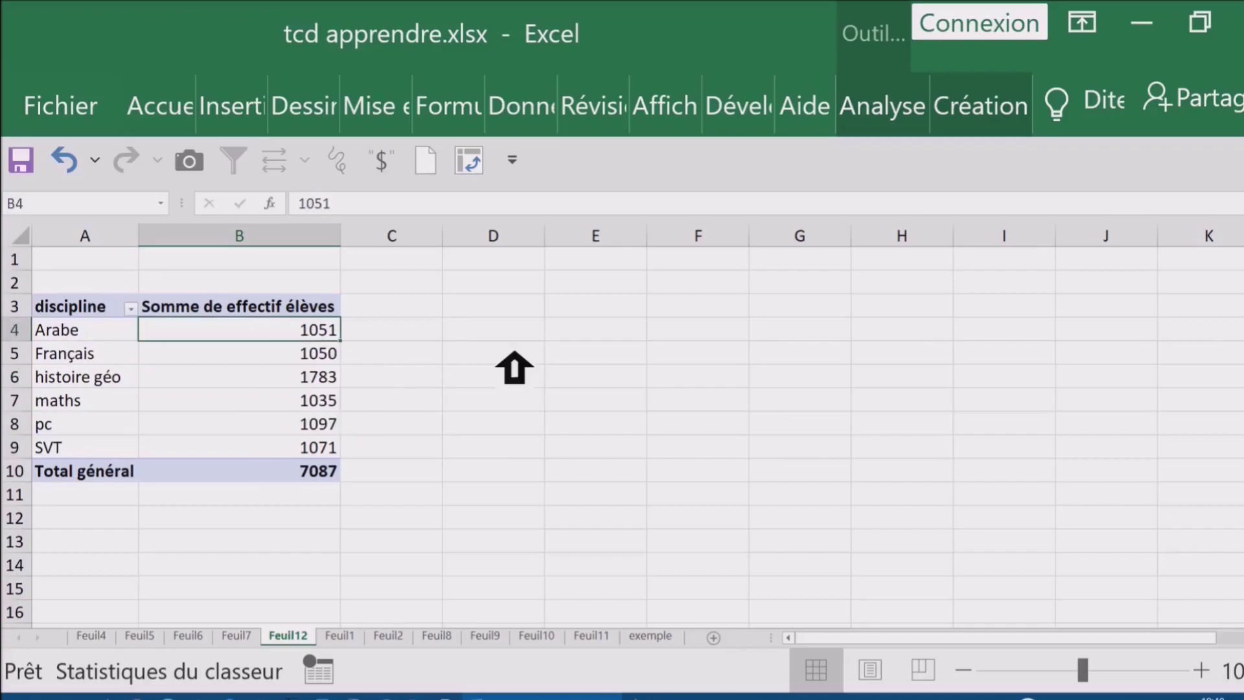
mouse_move(317, 350)
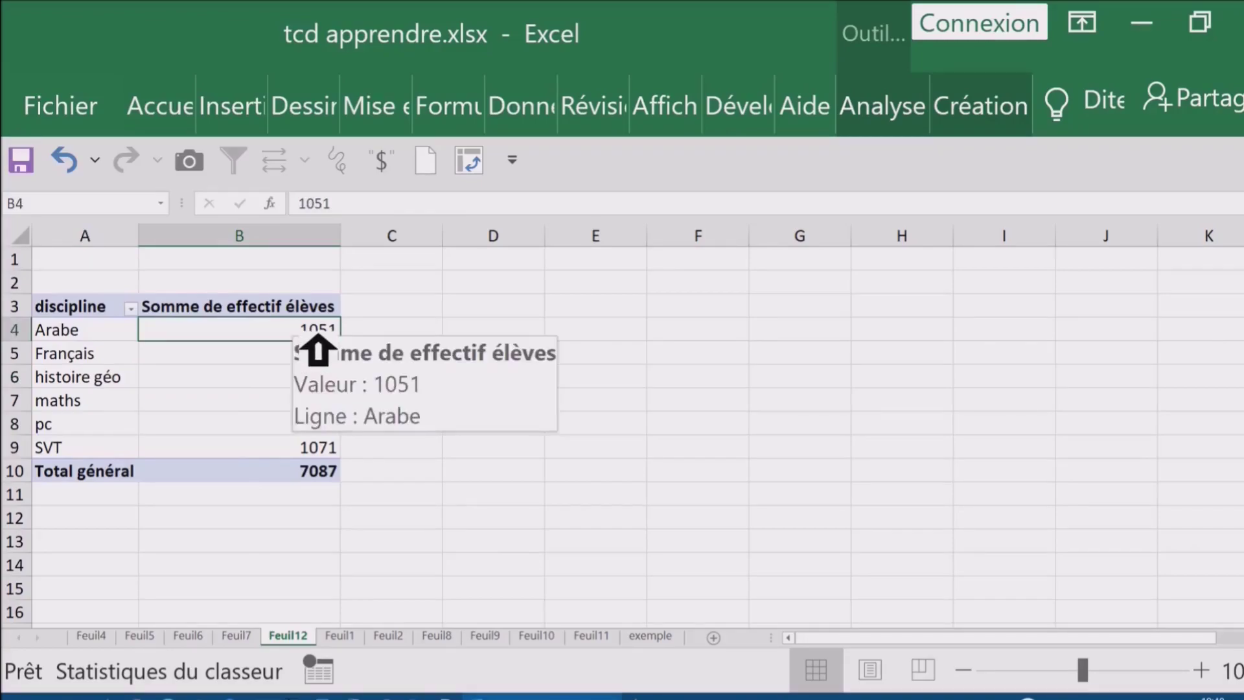
right_click(247, 348)
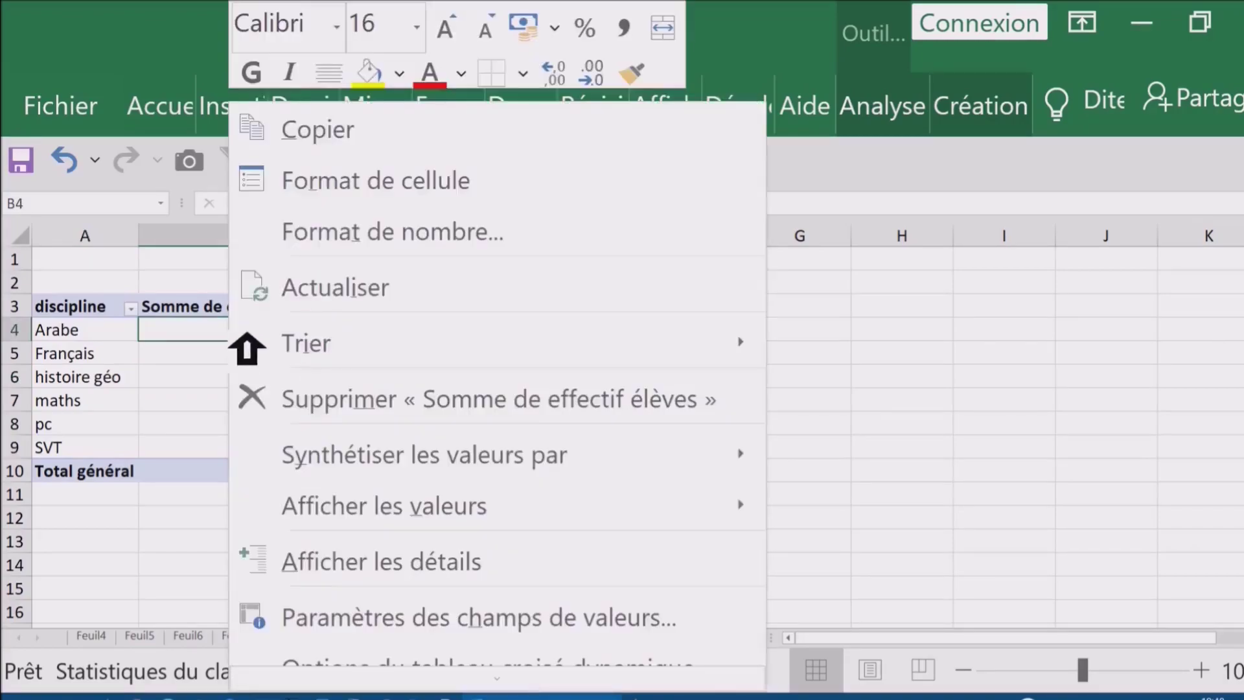
scroll(397, 428, "down", 1)
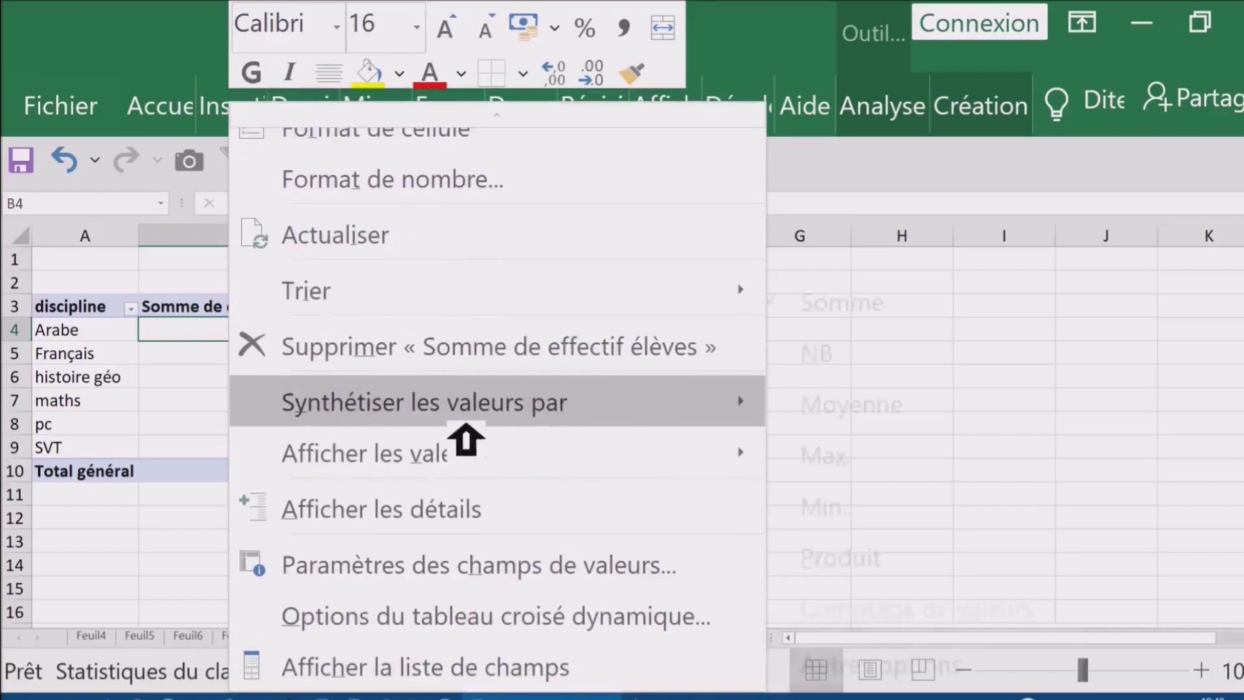
left_click(466, 667)
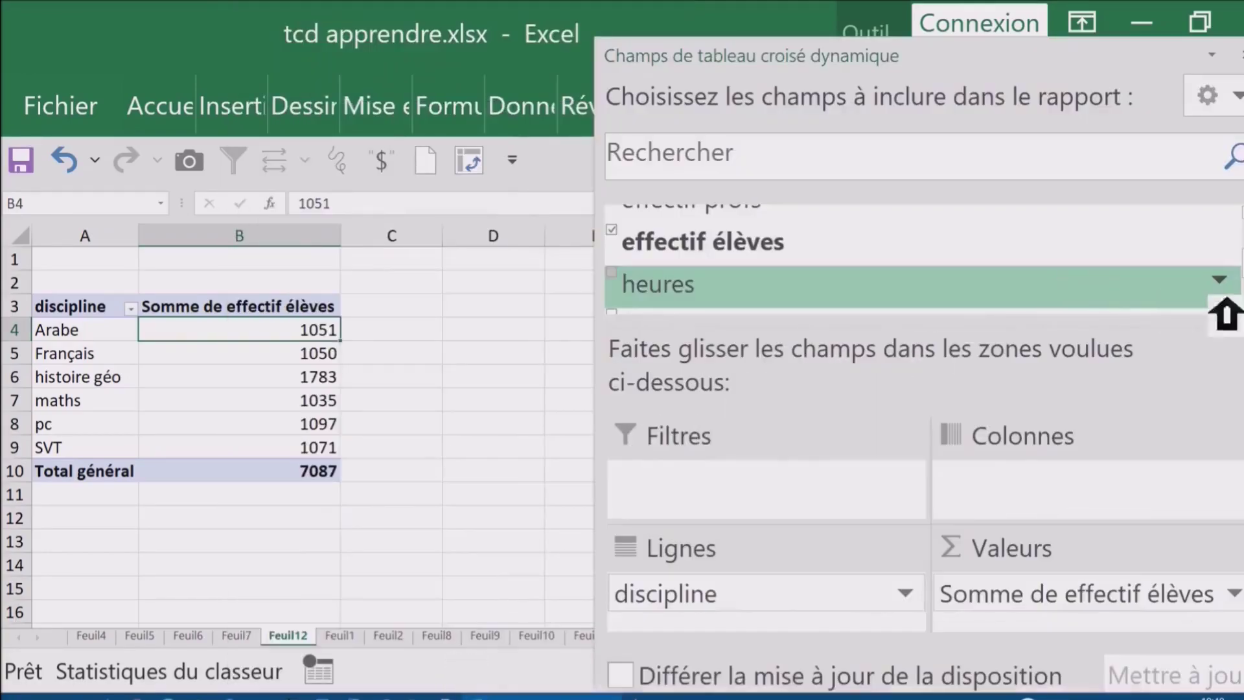
scroll(931, 272, "up", 2)
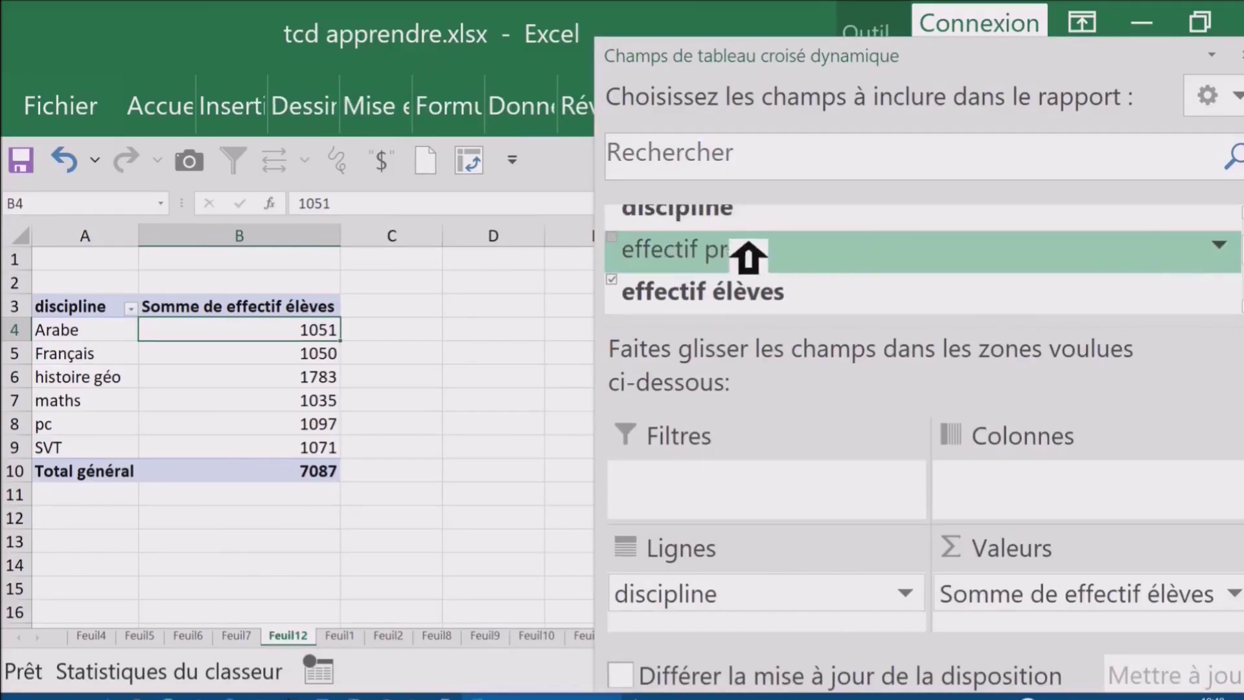
left_click_drag(754, 272, 1041, 625)
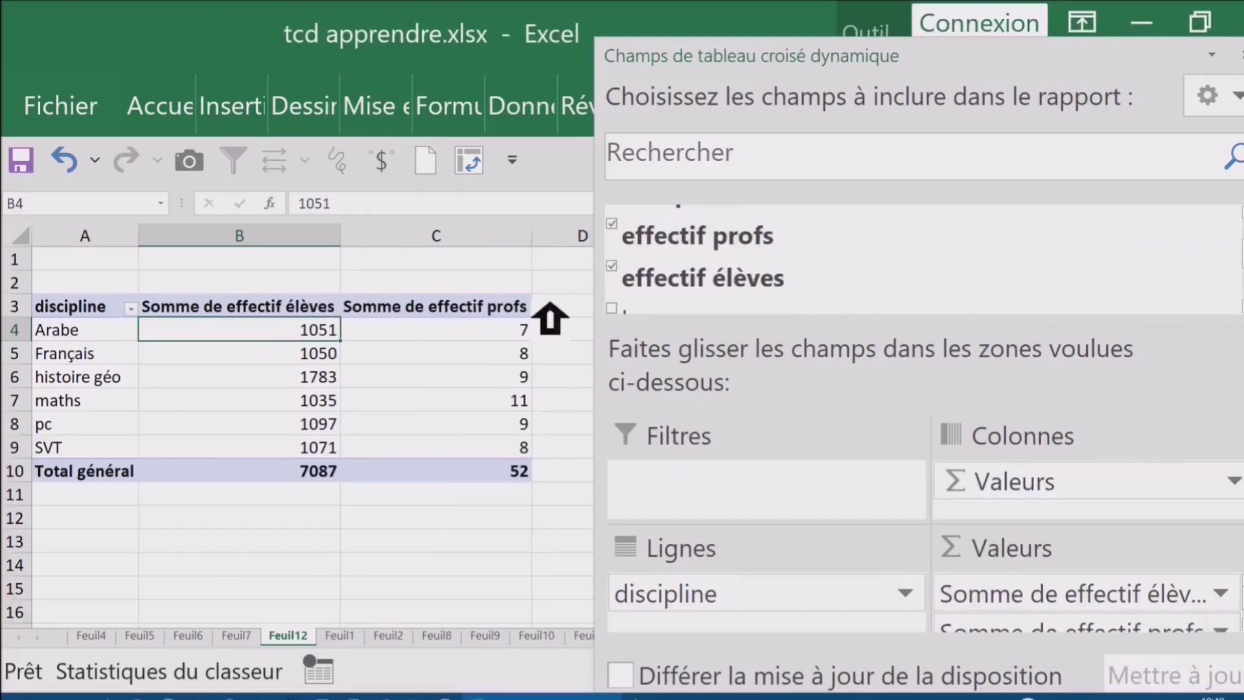
Step: Move Somme de effectif profs ahead of Somme de effectif élèves in the pivot table's values
left_click(1058, 629)
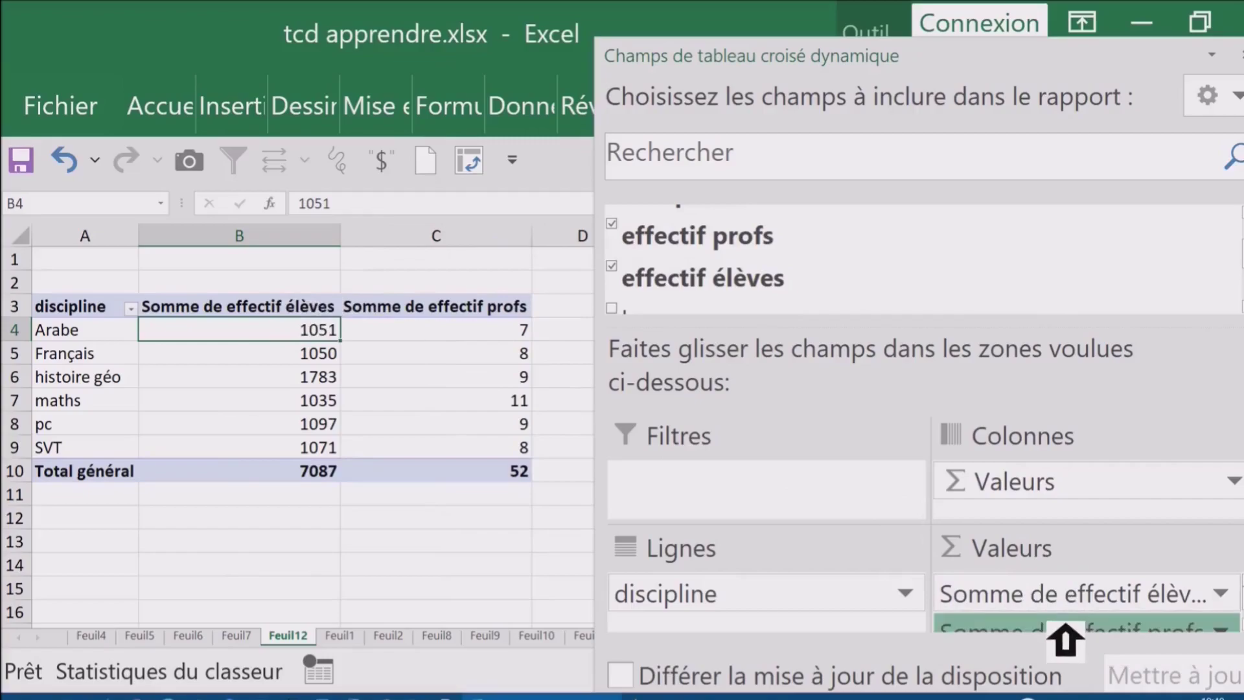
left_click_drag(1066, 607, 1065, 598)
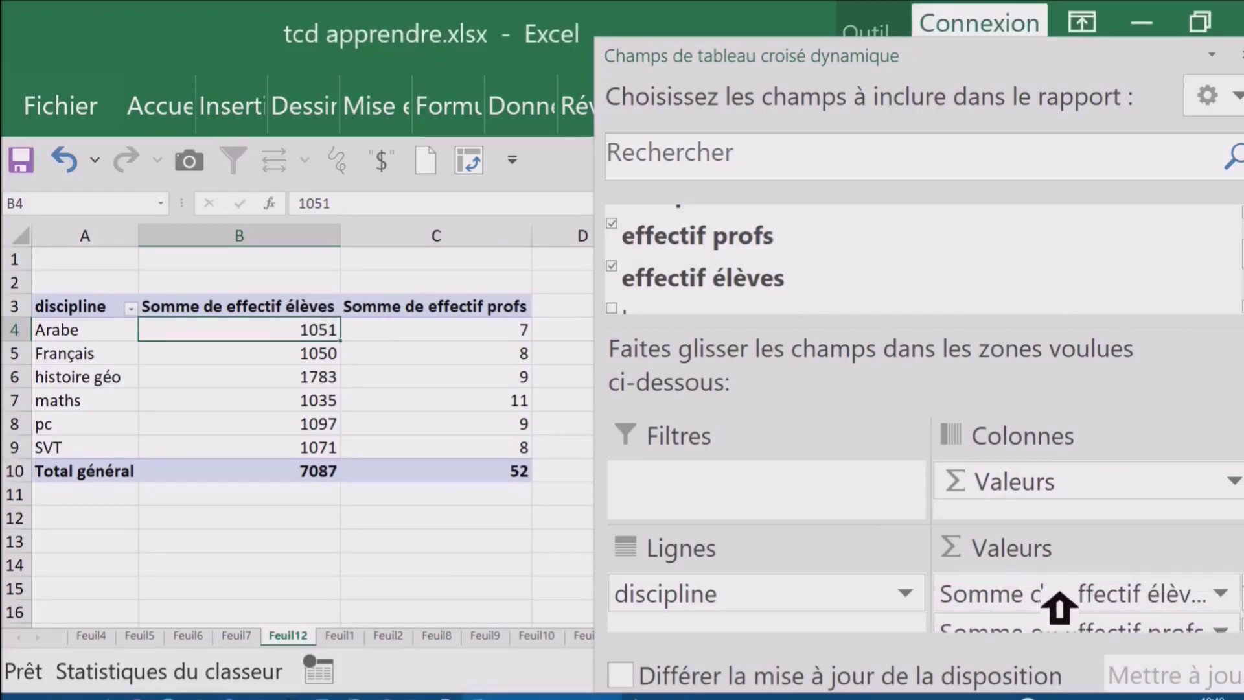
left_click_drag(1000, 631, 1009, 591)
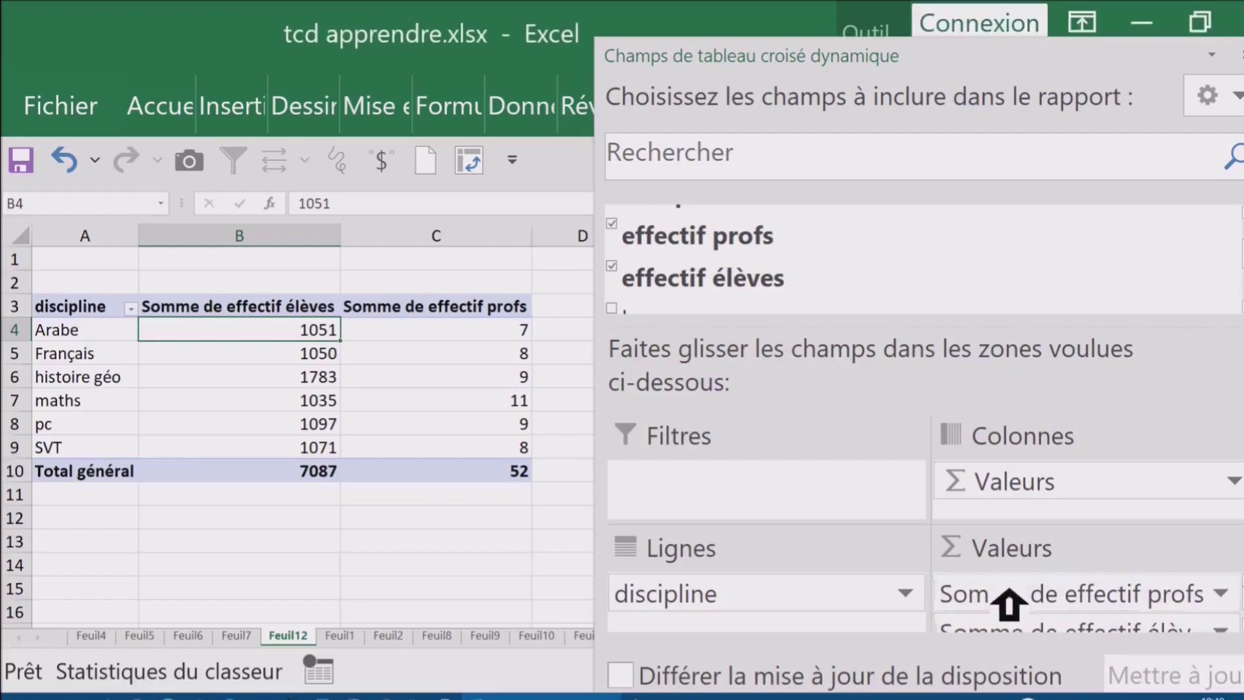
Step: Examine the teacher and pupil sums for Arabe and Français in the reordered pivot table
left_click(283, 309)
left_click(285, 332)
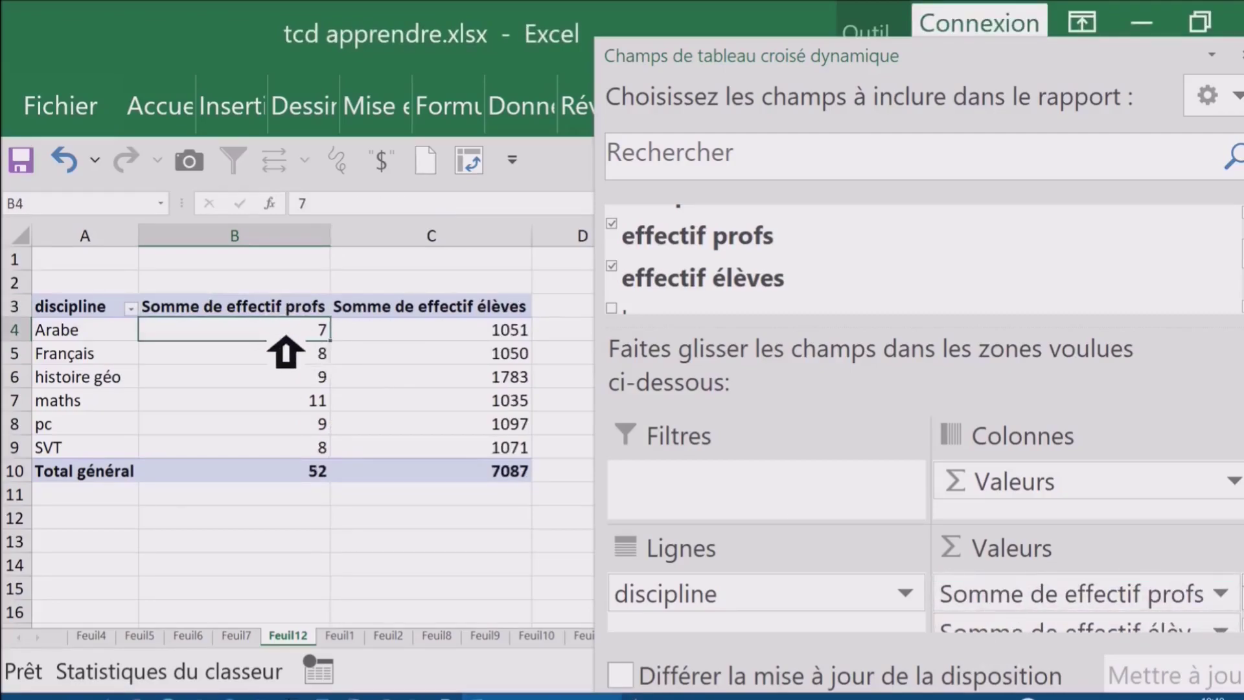
left_click(473, 355)
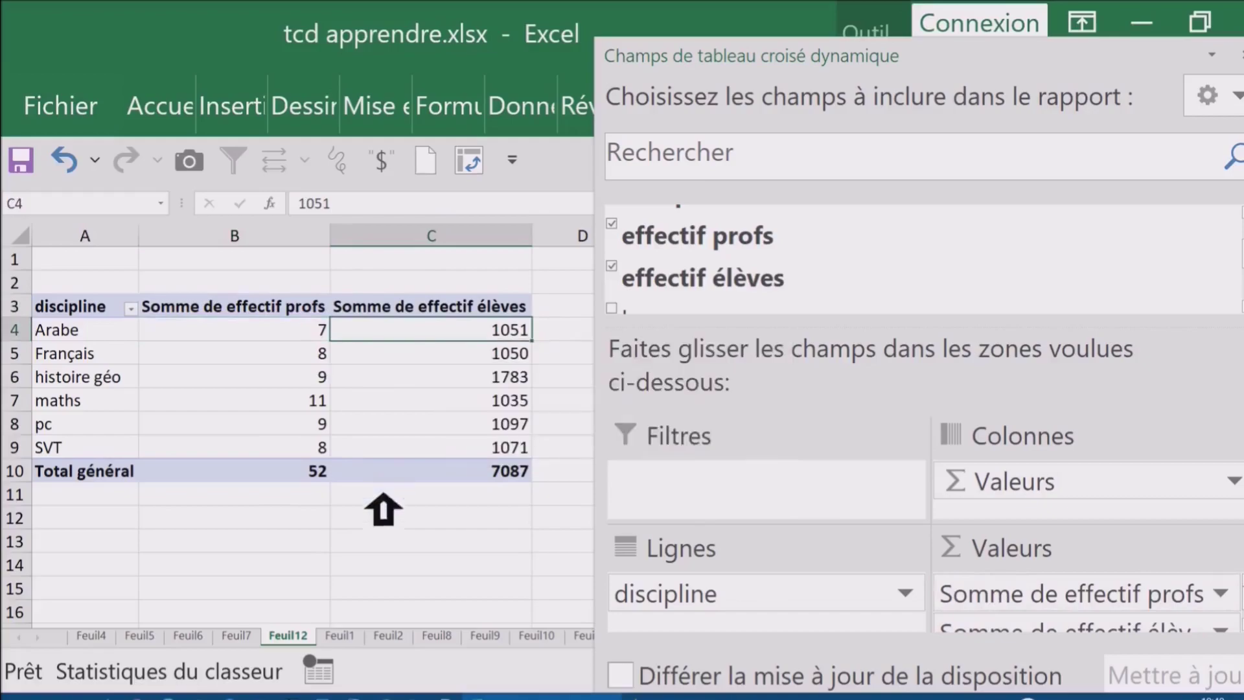
left_click(355, 544)
left_click(441, 358)
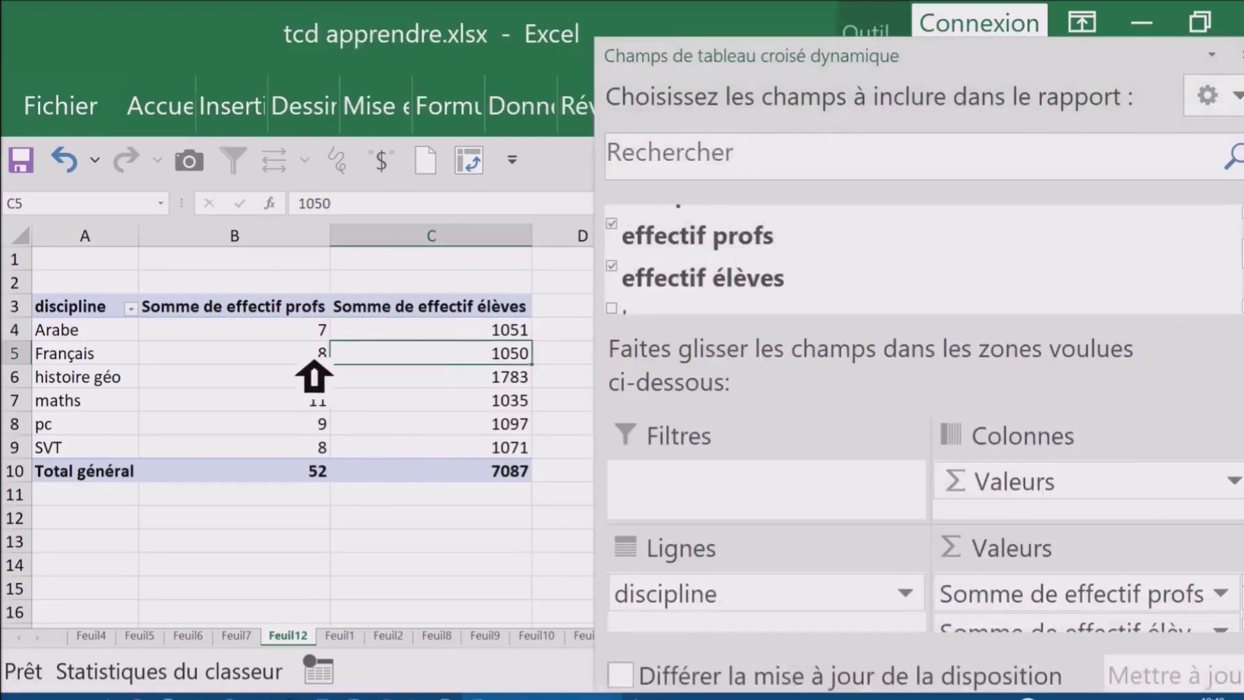
left_click(308, 353)
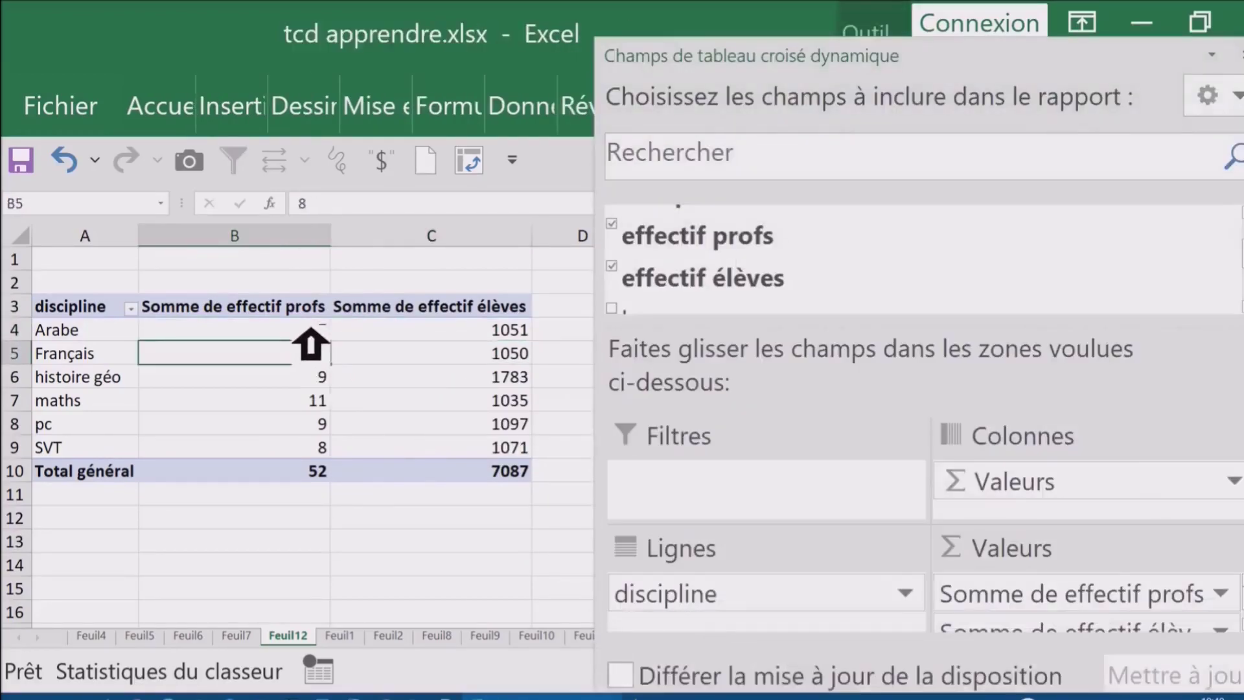
Step: Close the pivot table's field list and sort the disciplines by Somme de effectif profs from largest to smallest
left_click(280, 331)
left_click(1238, 55)
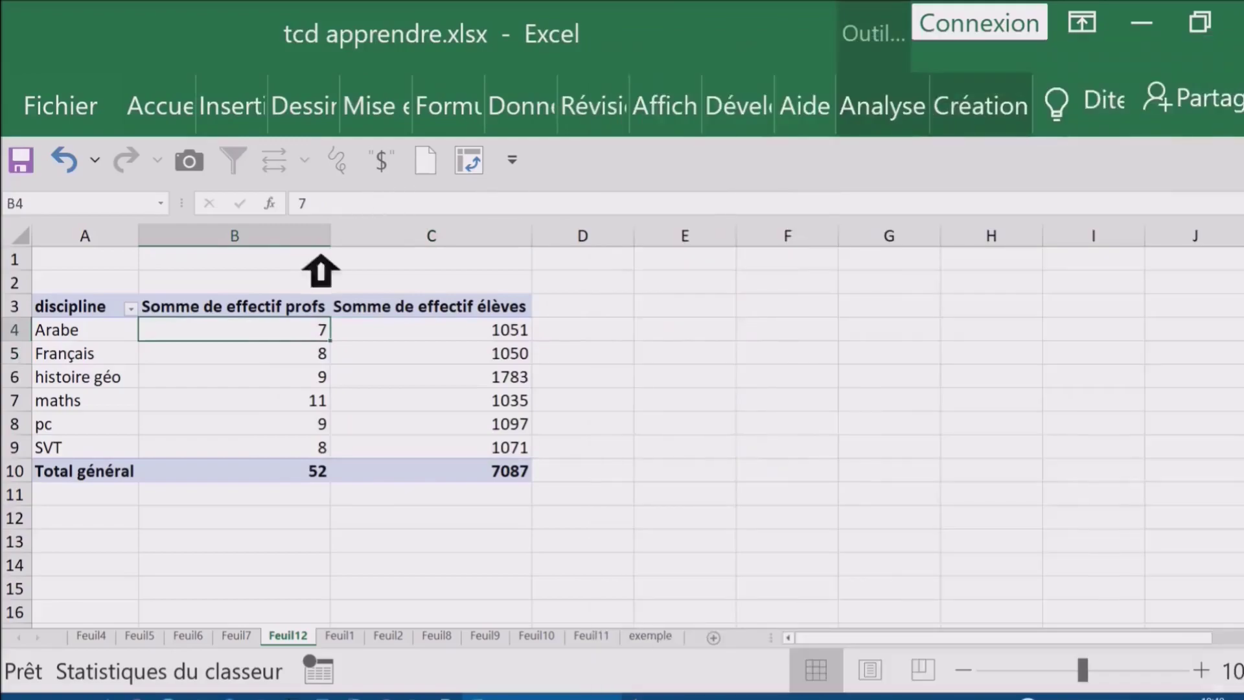
right_click(241, 344)
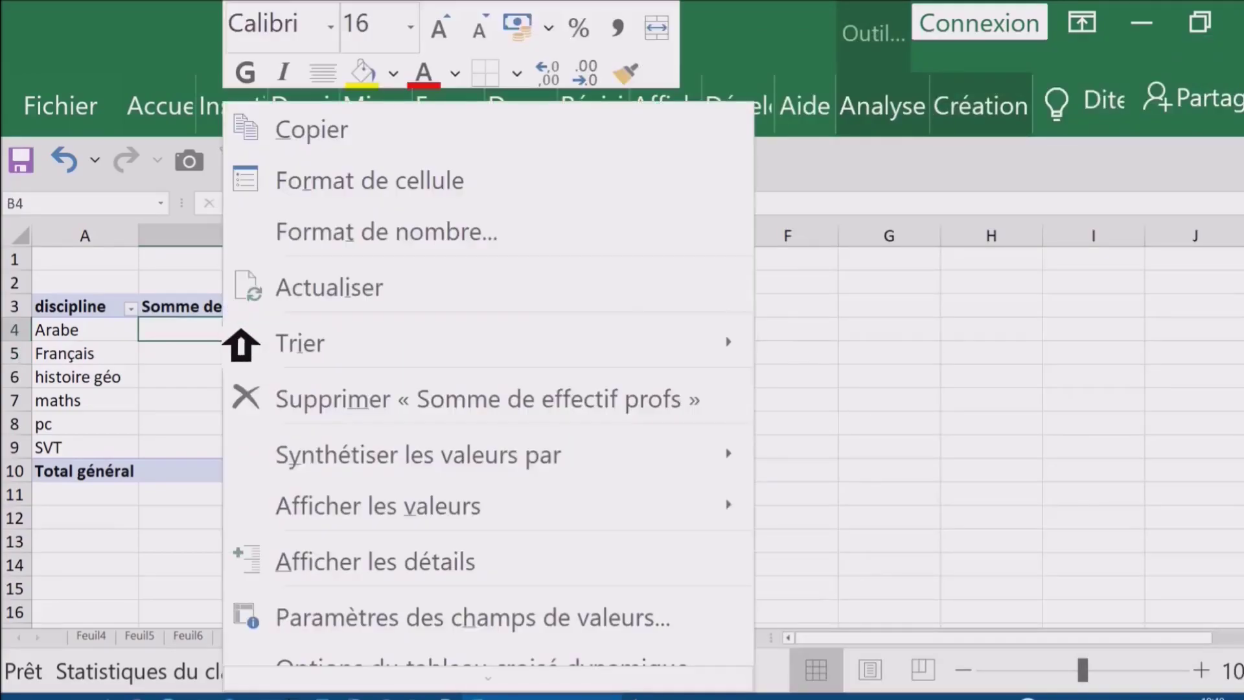
mouse_move(336, 356)
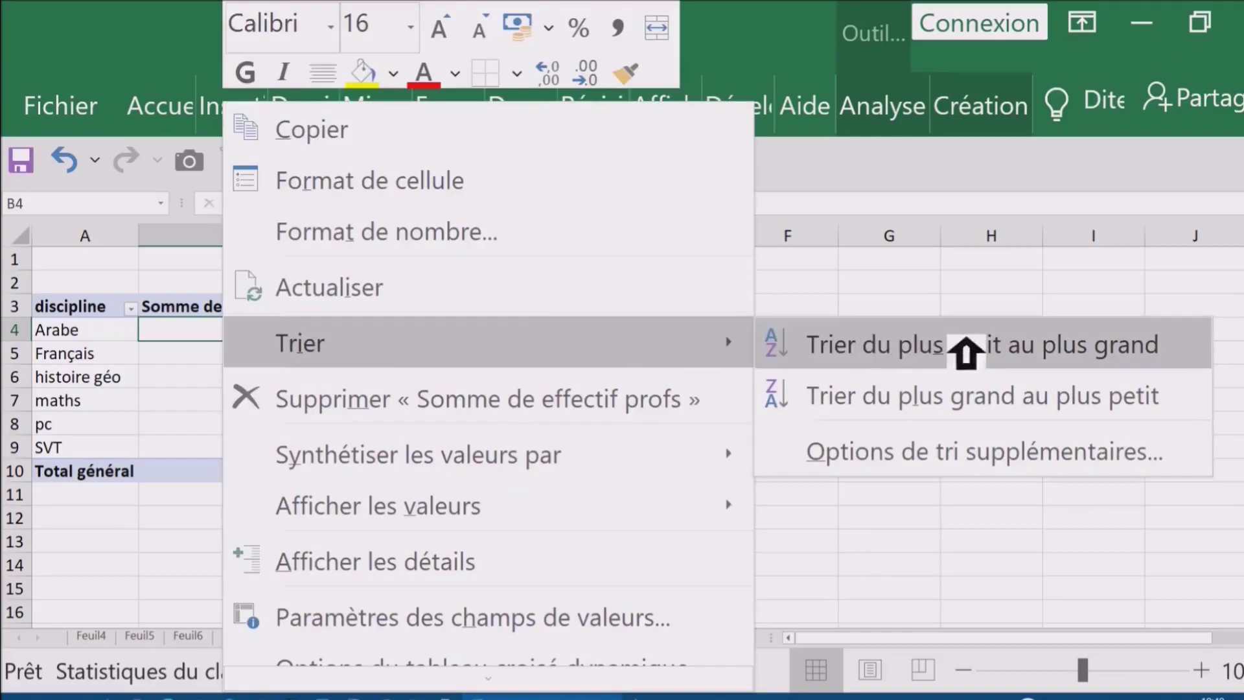
left_click(1013, 413)
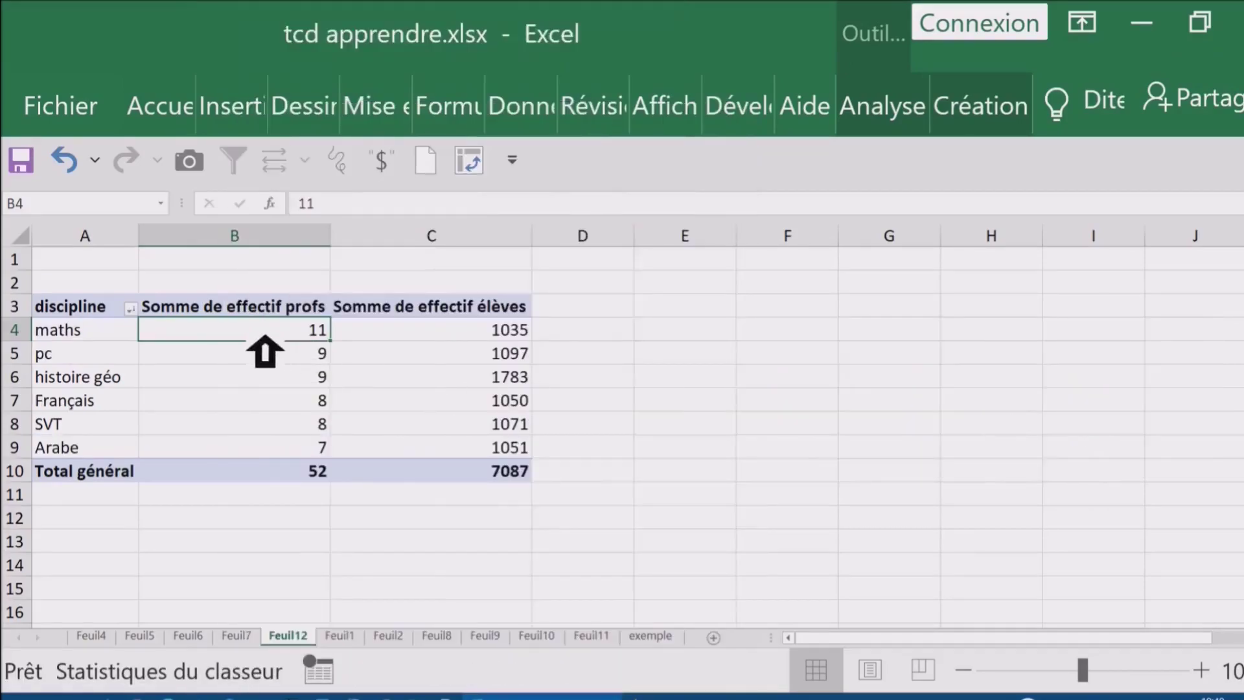
left_click(102, 336)
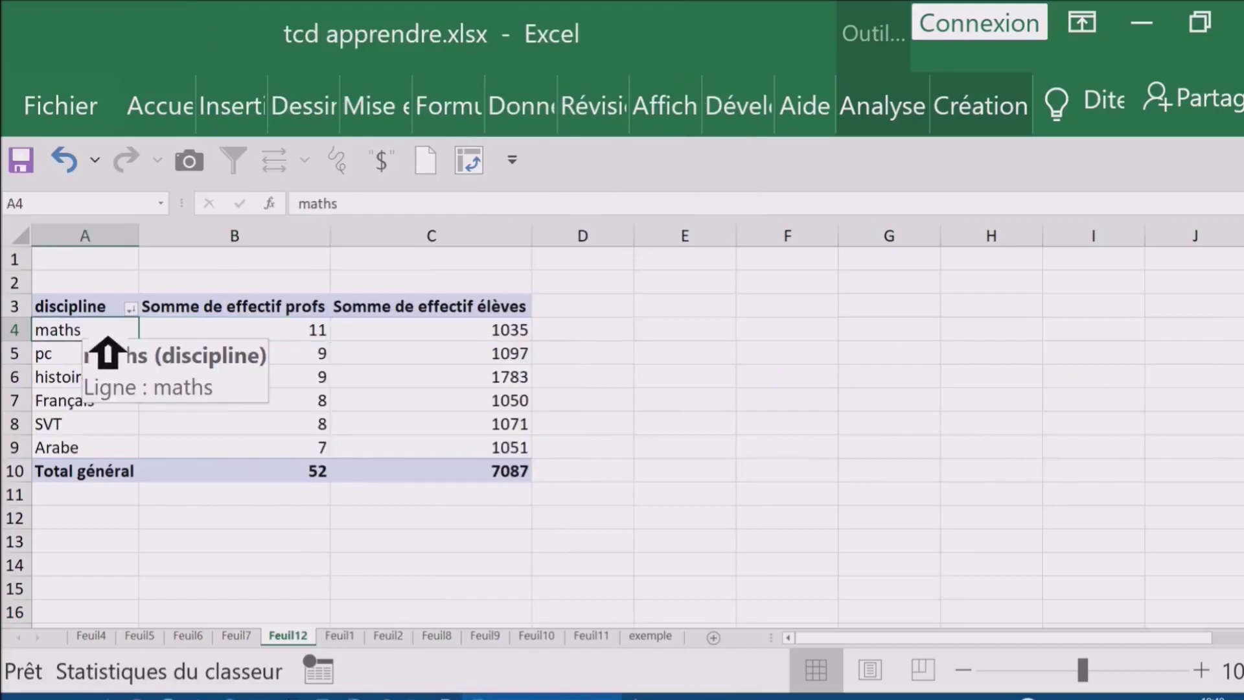
left_click(274, 338)
left_click(876, 379)
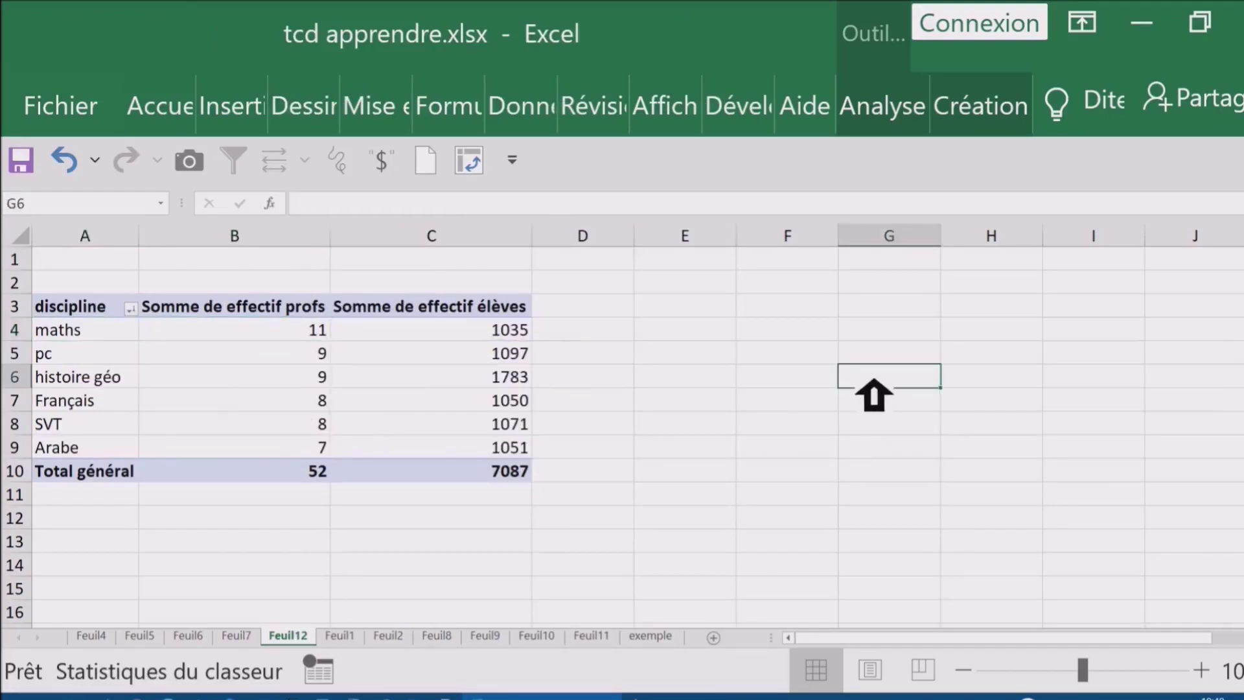